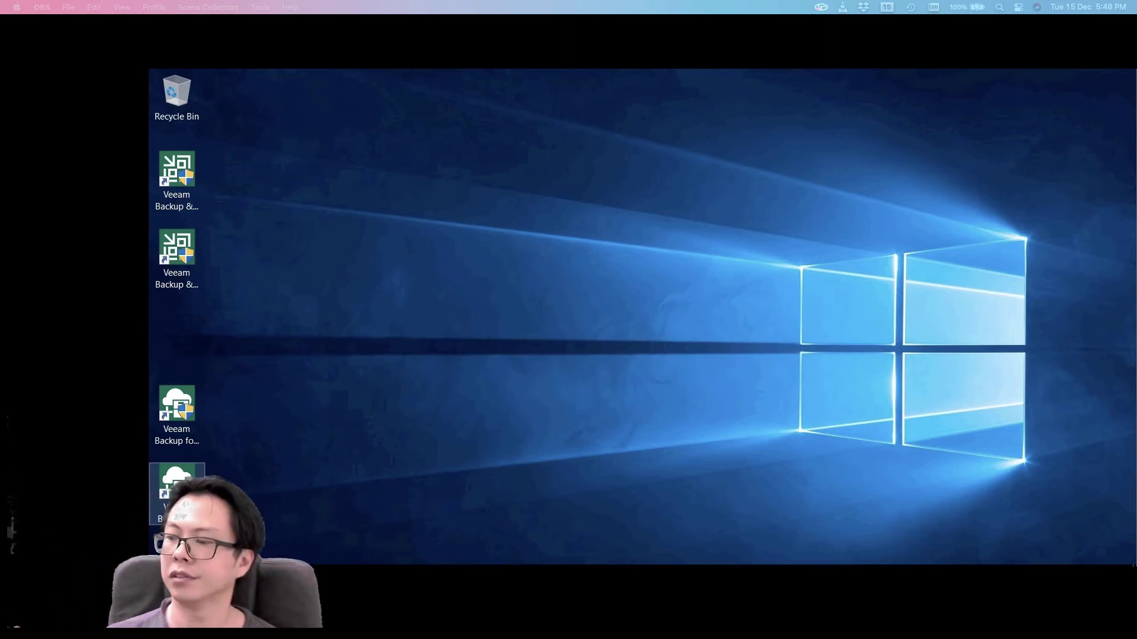
- Launch the Office 365 backup console, connect to 127.0.0.1, maximize it and show the main menu
left_click(193, 440)
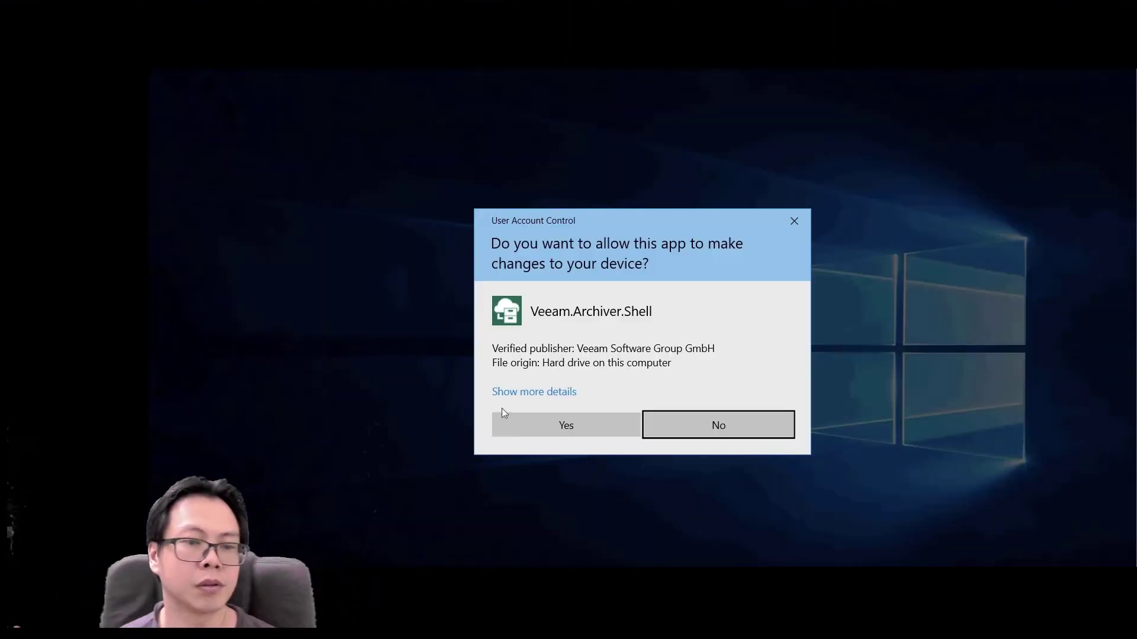
left_click(612, 421)
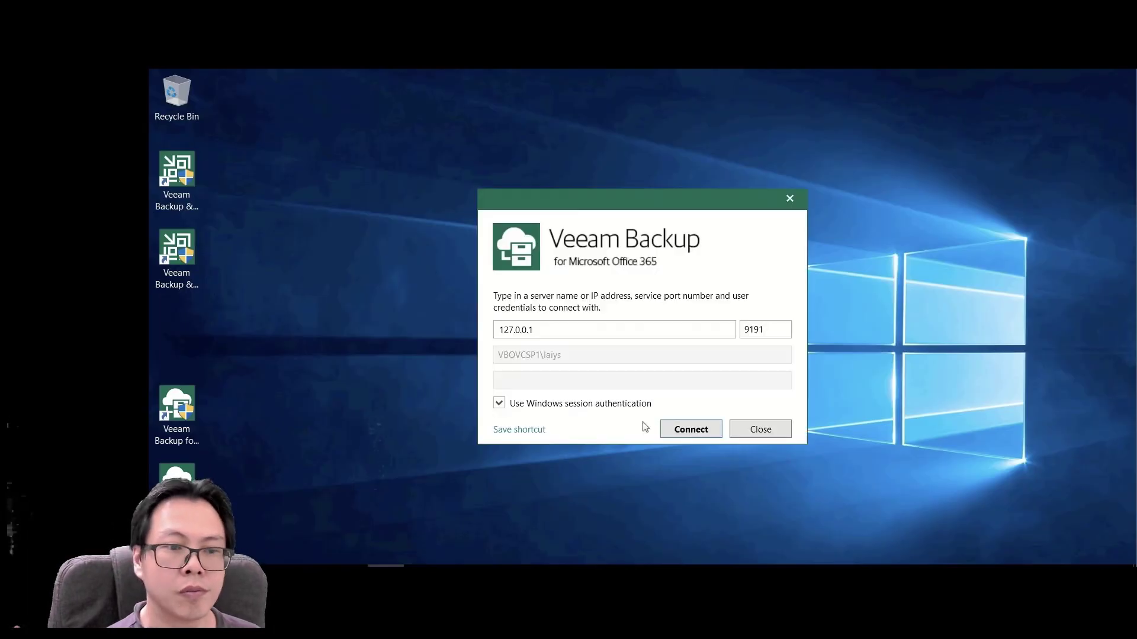
left_click(687, 429)
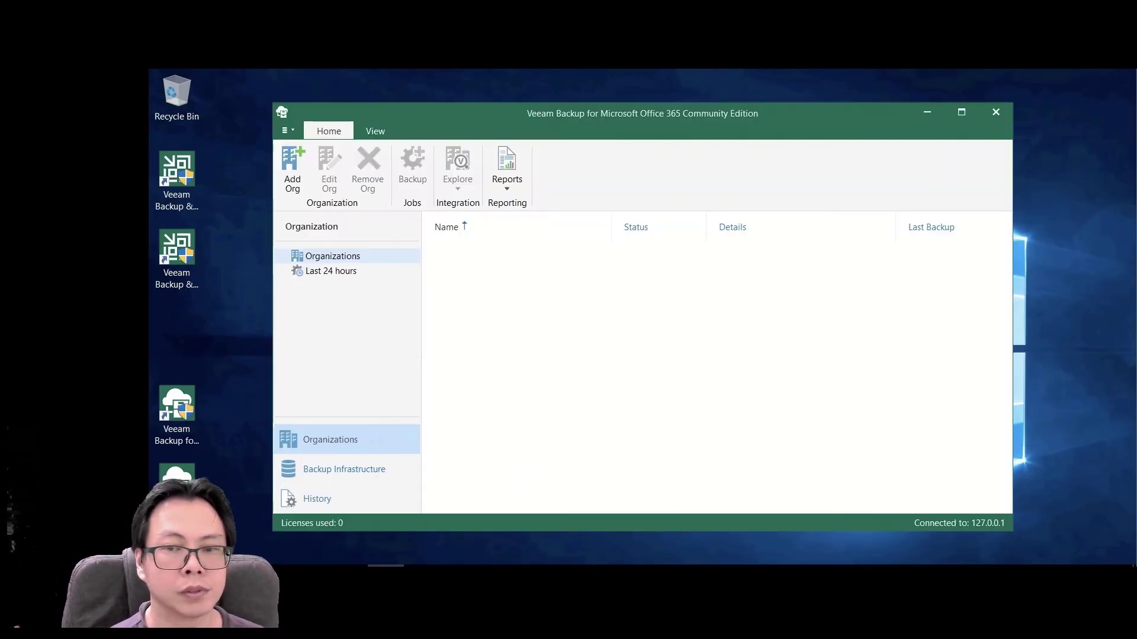
left_click(961, 113)
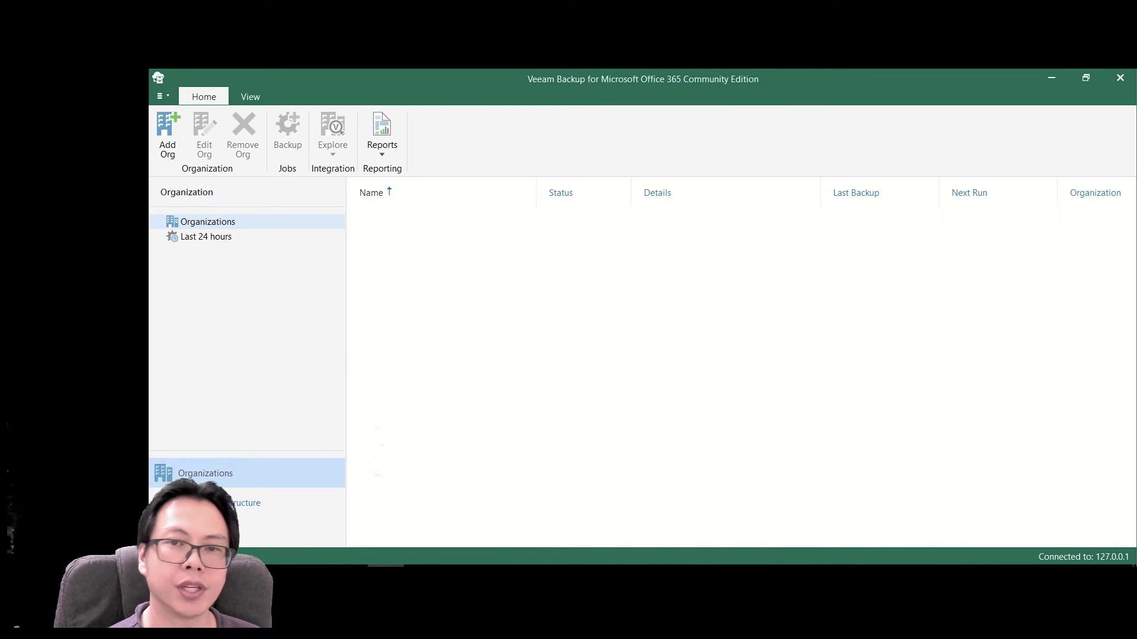
left_click(163, 96)
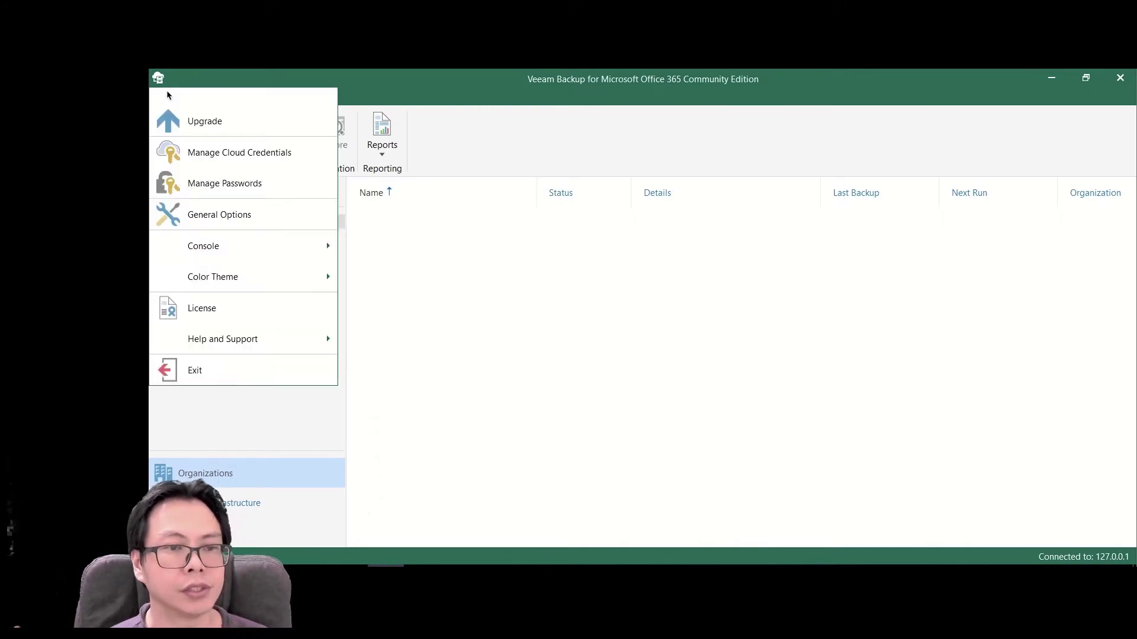
- In General Options, enable tenant authentication with organization credentials
left_click(279, 215)
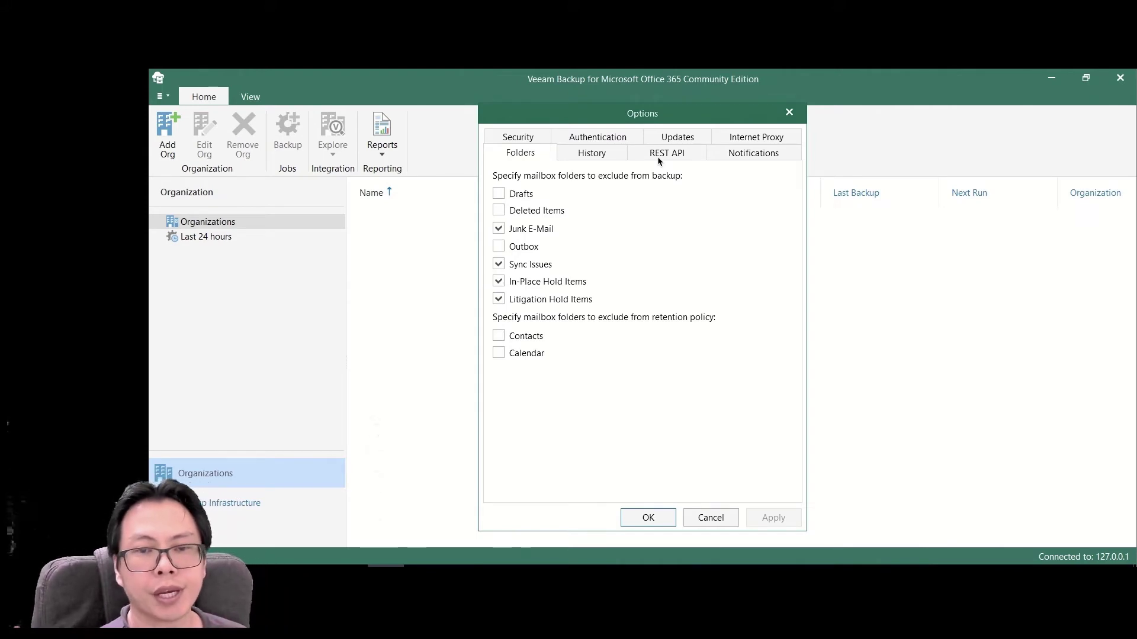
left_click(598, 140)
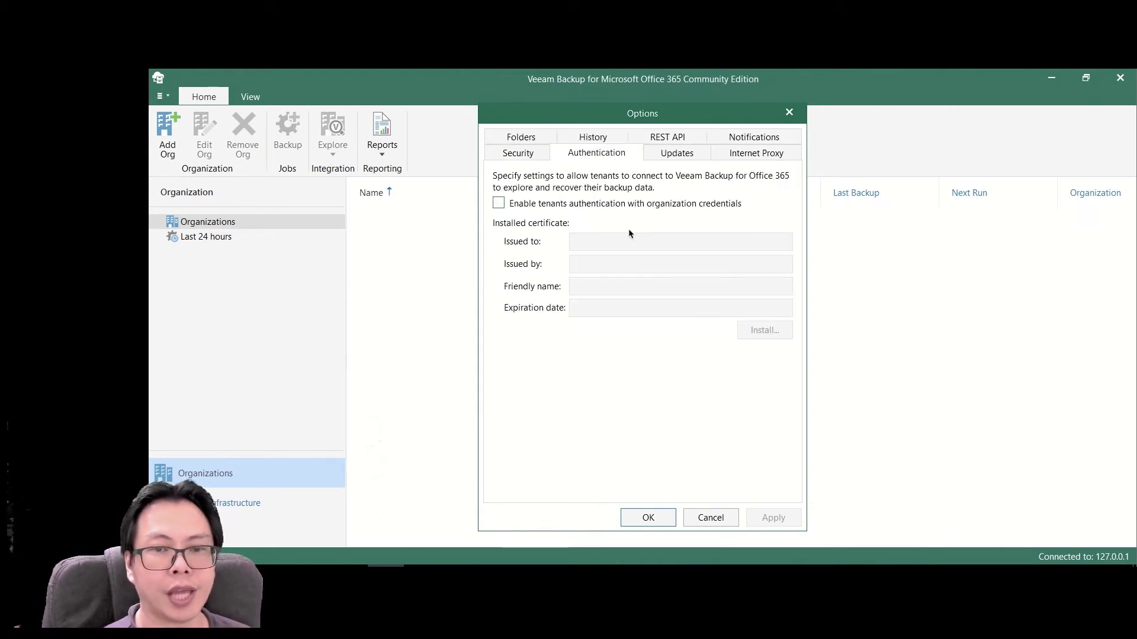
left_click(547, 204)
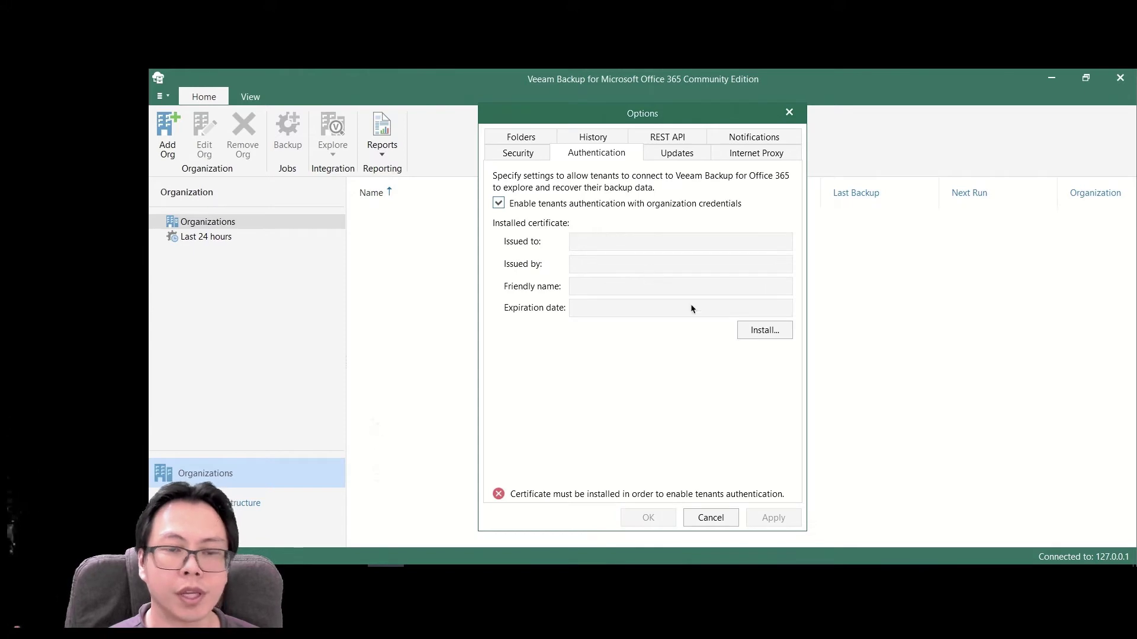
- Install the Veeam Software (Cloud Connect) certificate from the store for tenant authentication
left_click(773, 331)
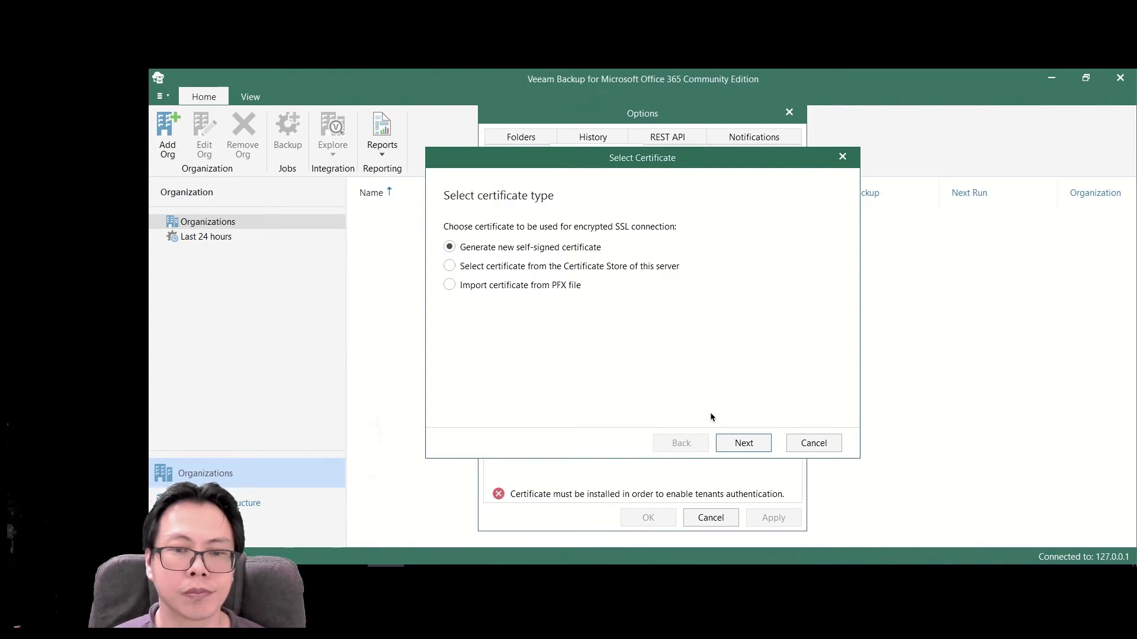
left_click(744, 447)
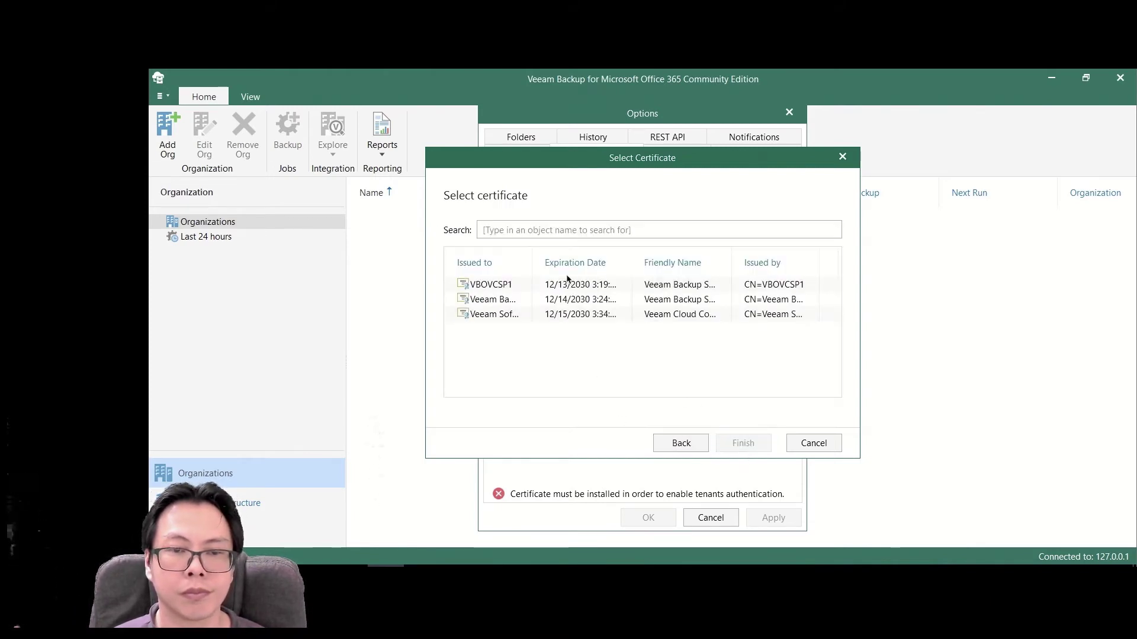
left_click_drag(535, 252, 614, 259)
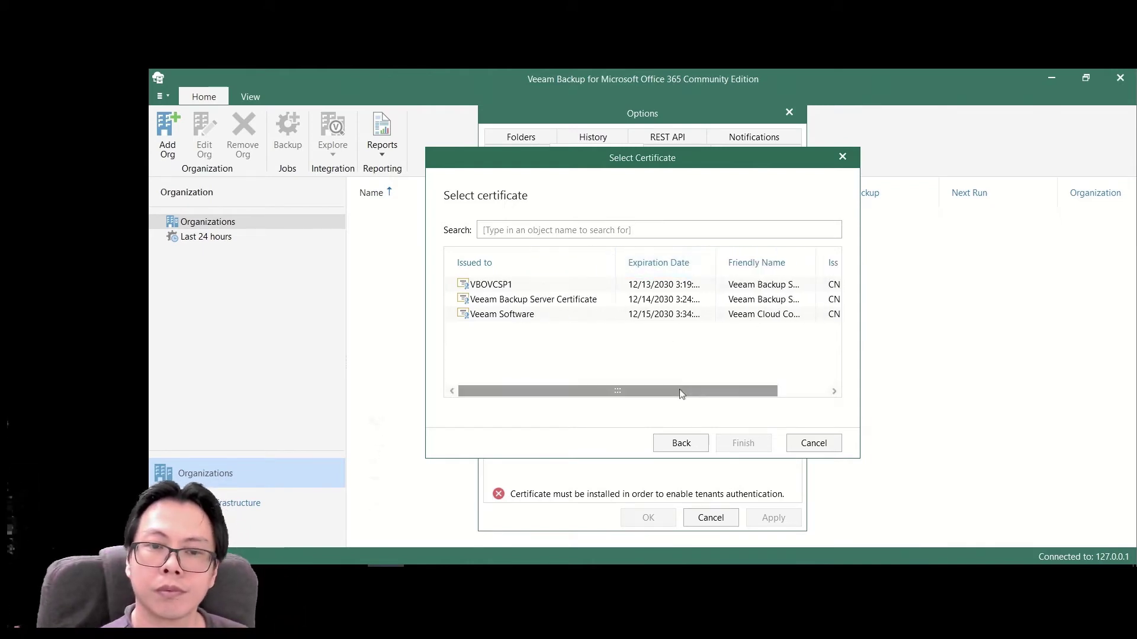
left_click_drag(679, 389, 791, 391)
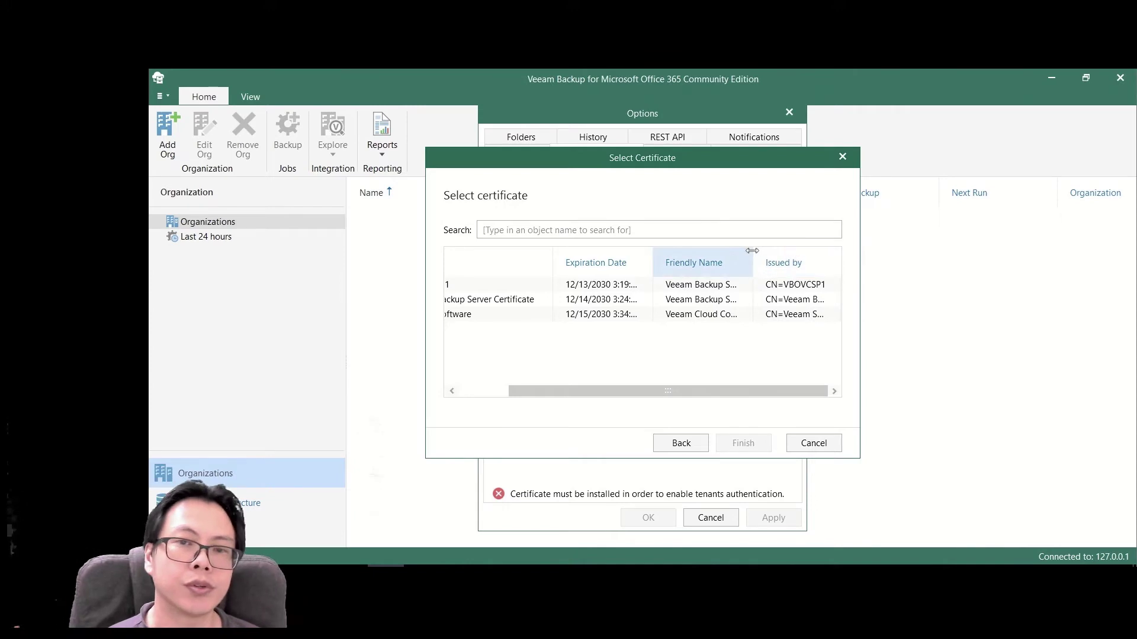
left_click_drag(753, 254, 808, 257)
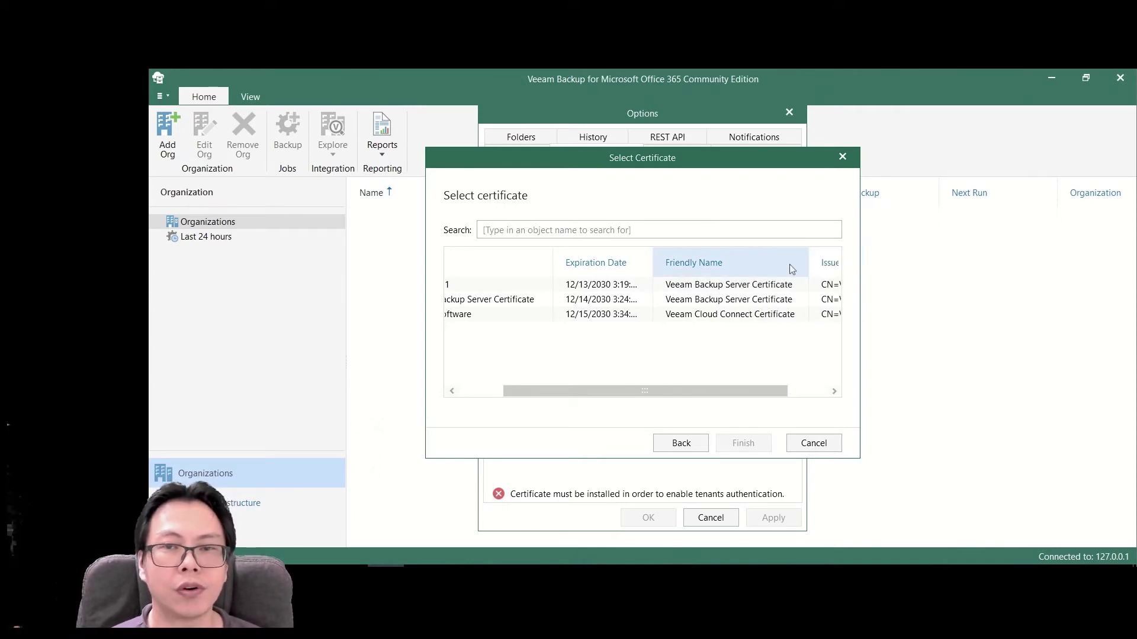
left_click_drag(675, 391, 777, 395)
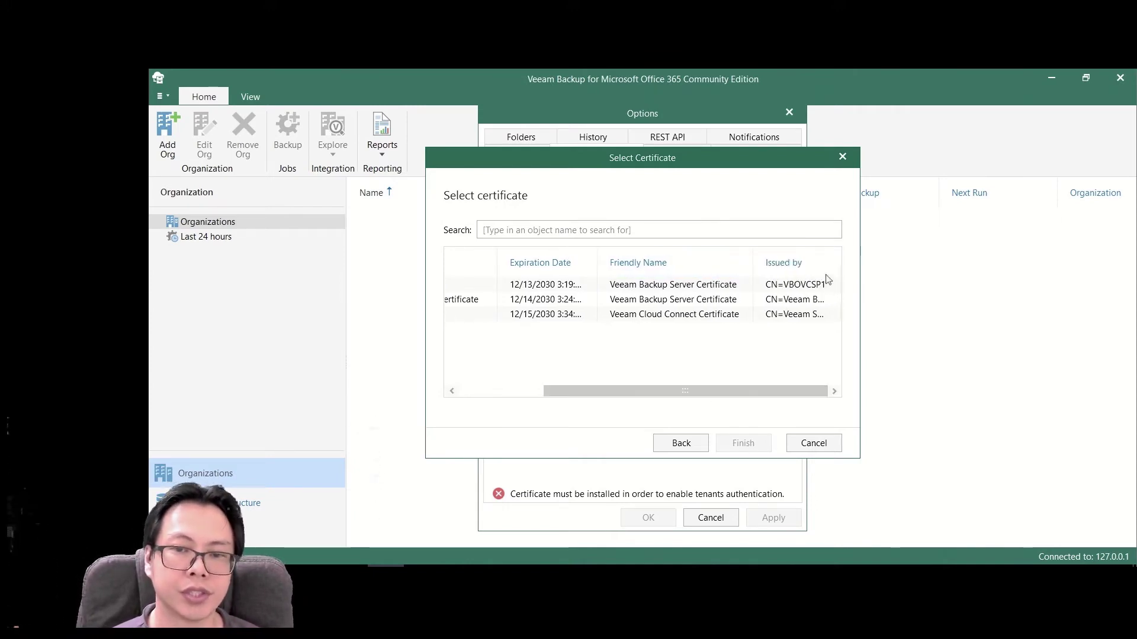
left_click_drag(836, 263, 840, 265)
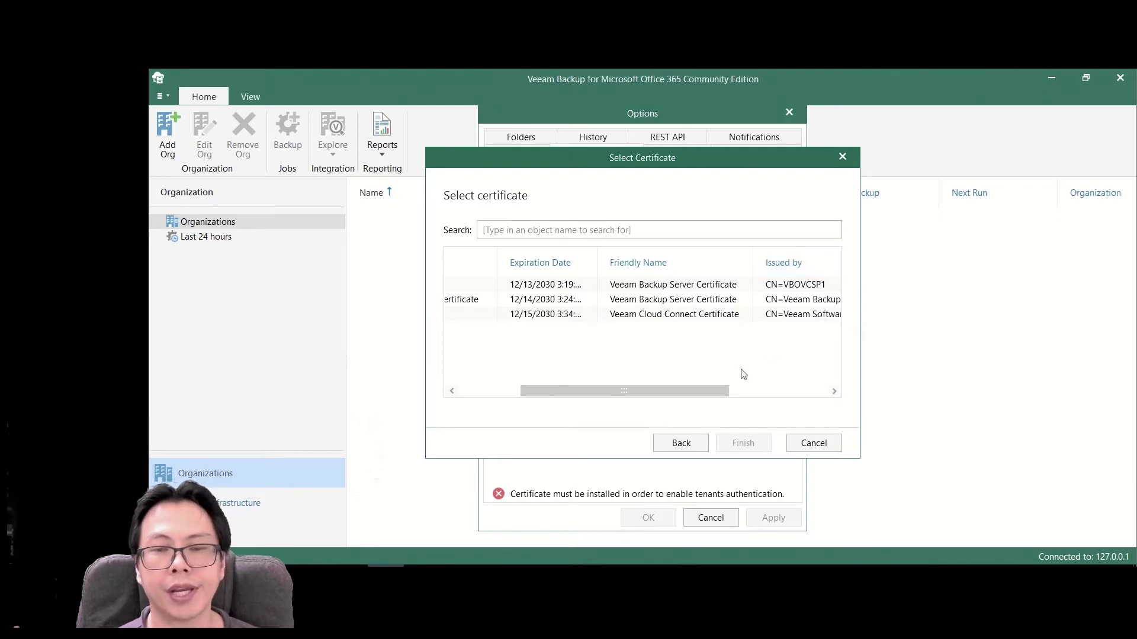
left_click_drag(715, 387, 598, 419)
key("End")
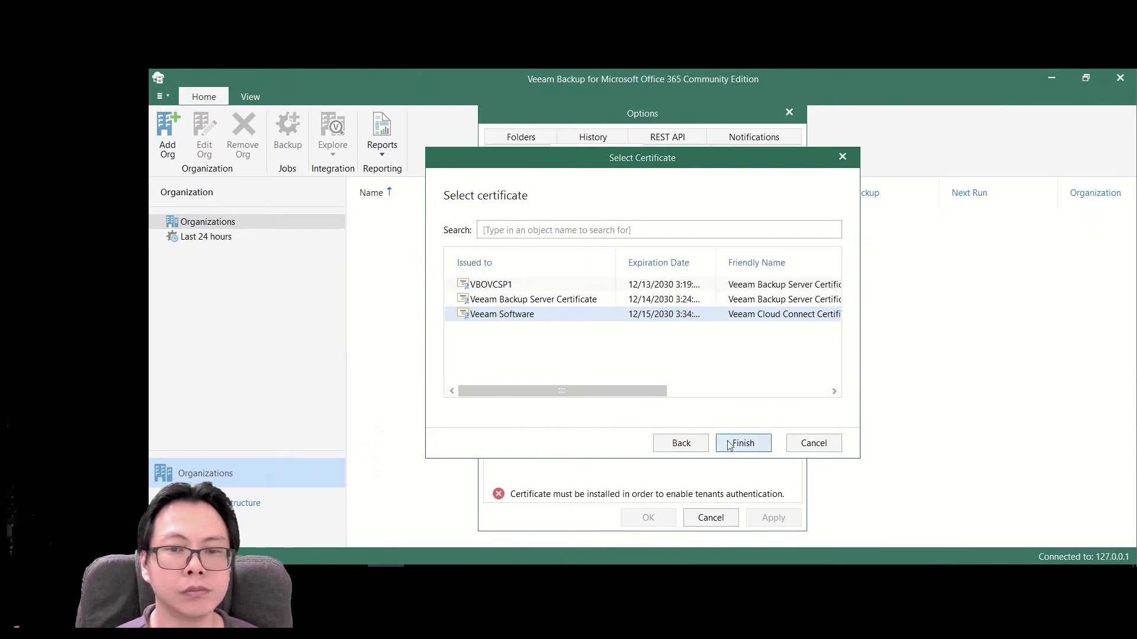
left_click(740, 443)
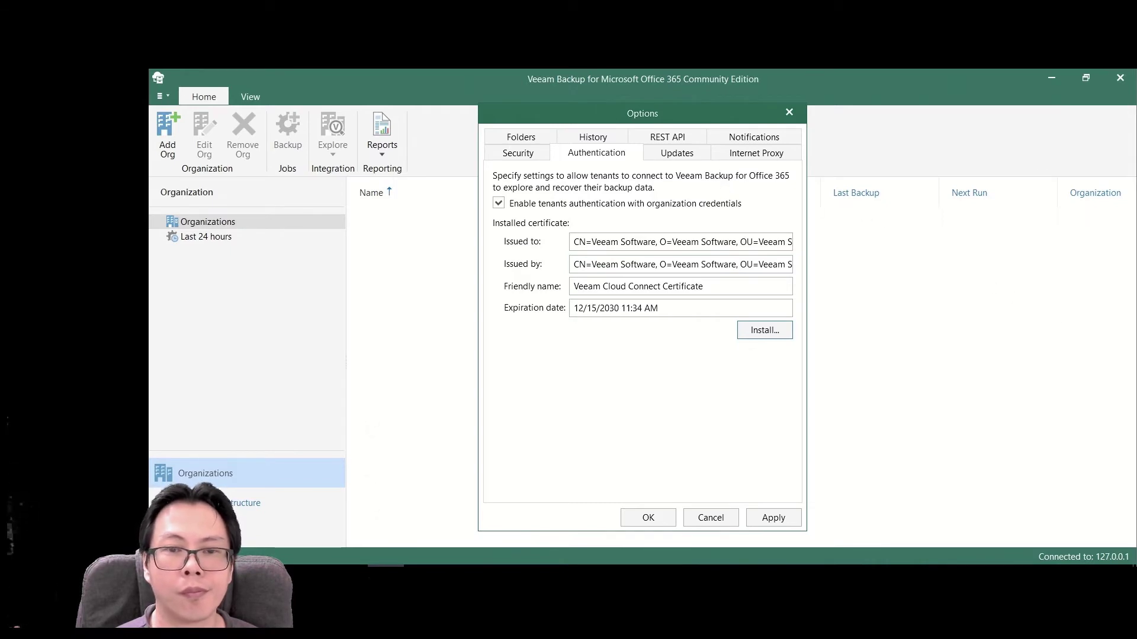
- Enable the REST service on port 4443 using the Veeam Cloud Connect Certificate, then apply and close Options
left_click(666, 138)
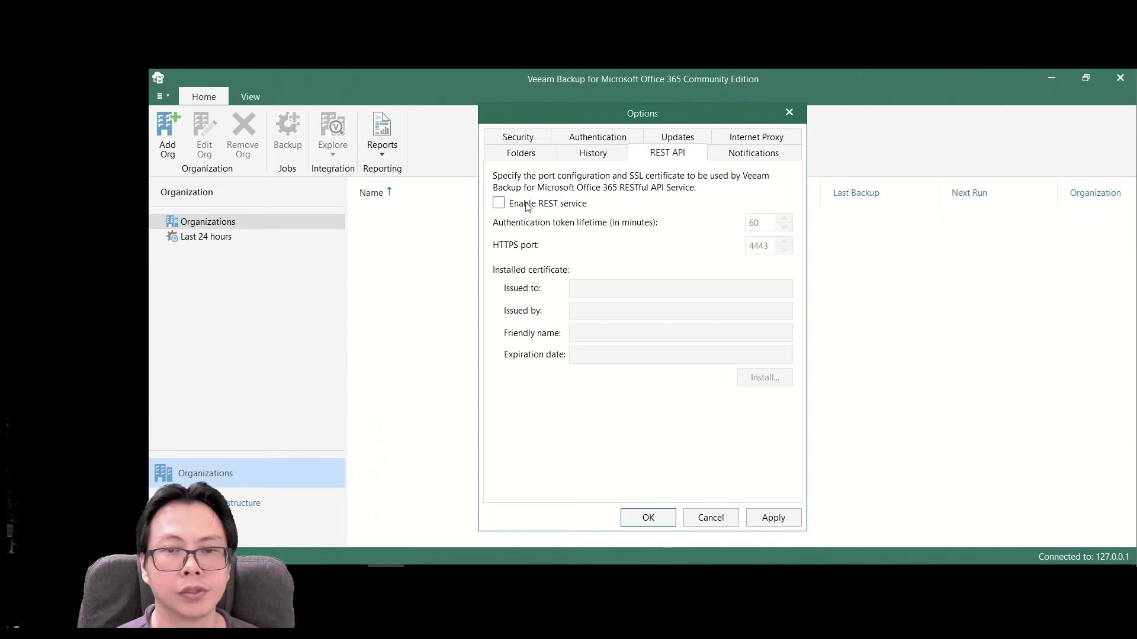
left_click(499, 203)
left_click(764, 377)
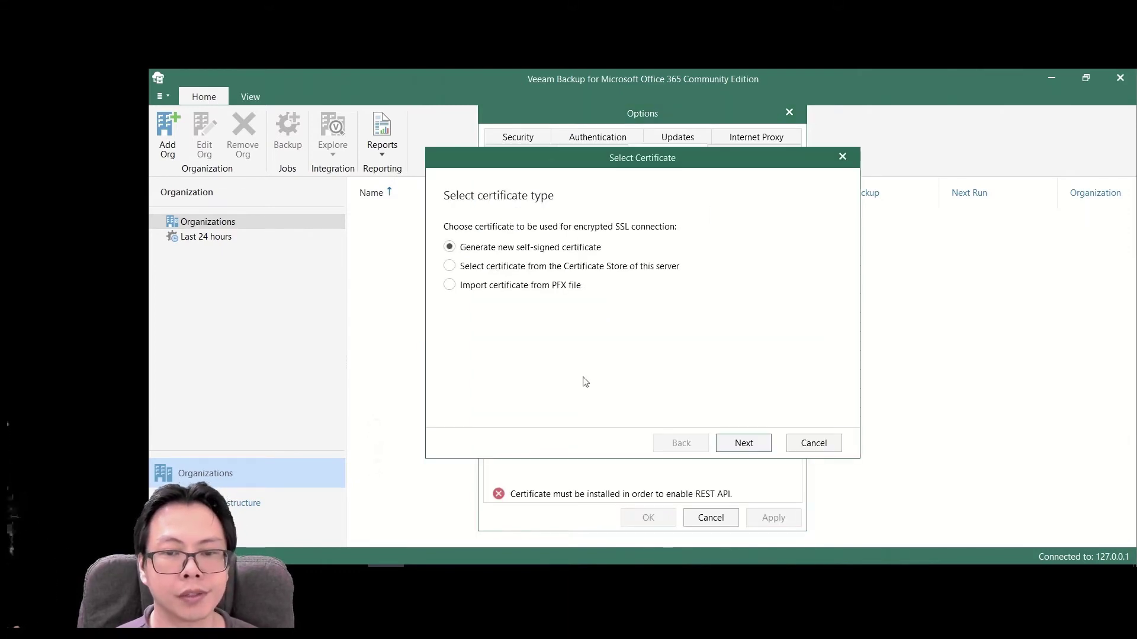
left_click(736, 445)
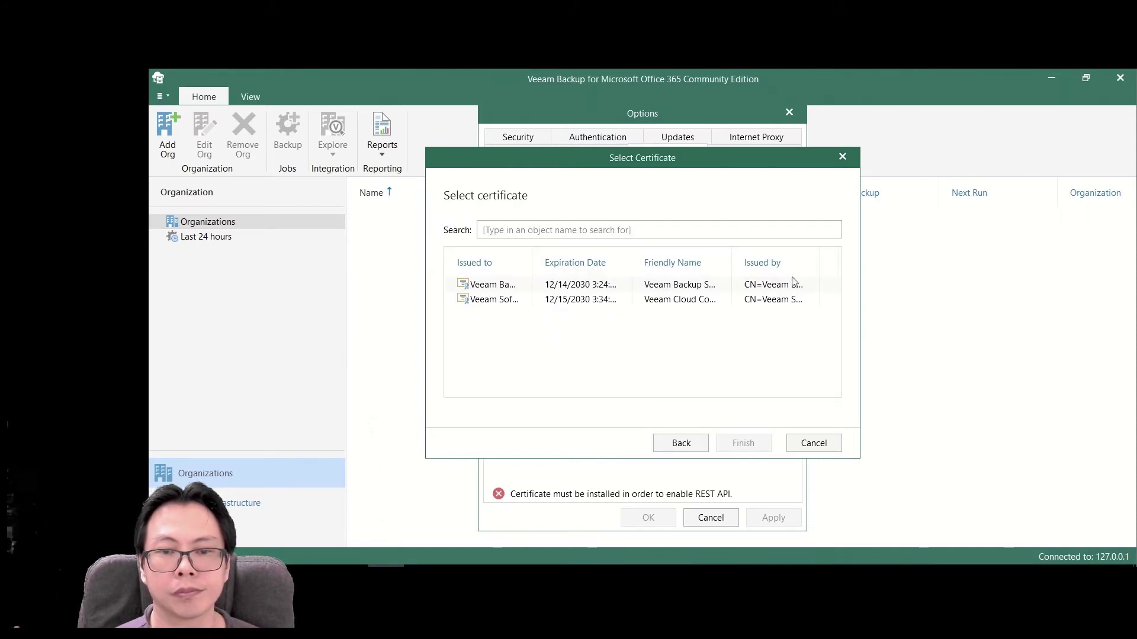
double_click(819, 263)
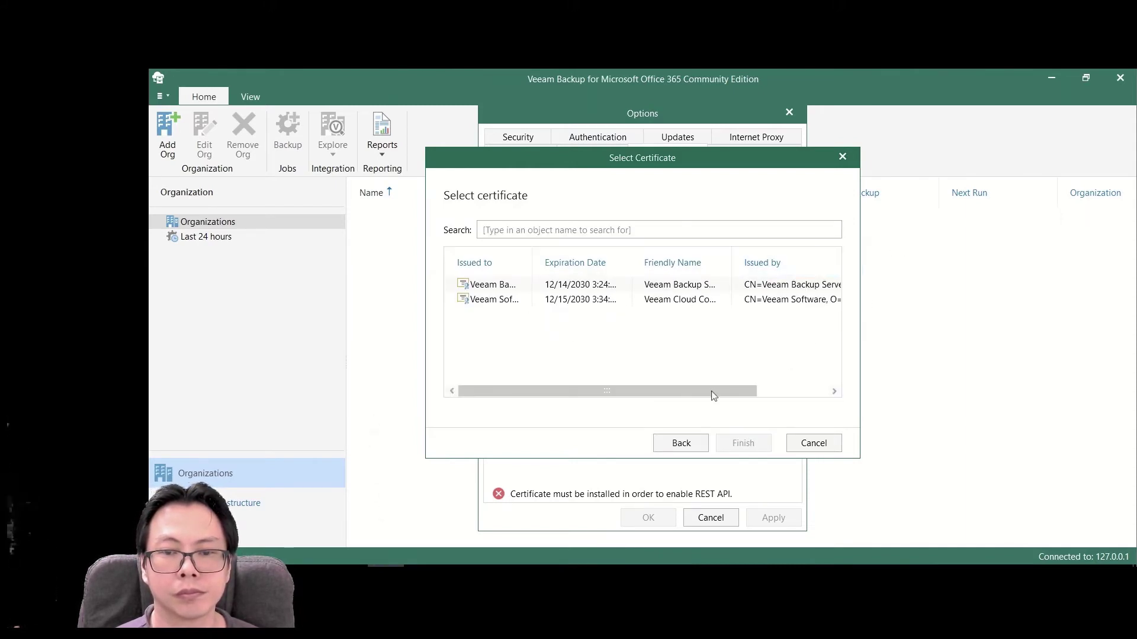
left_click_drag(713, 396, 820, 382)
left_click(722, 300)
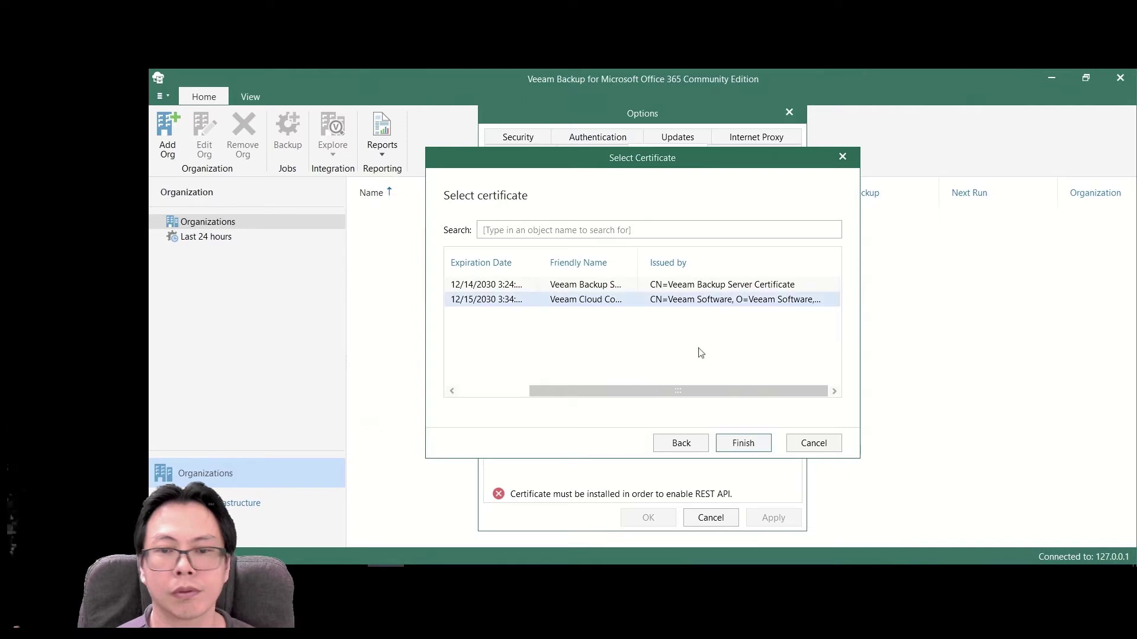
left_click(741, 443)
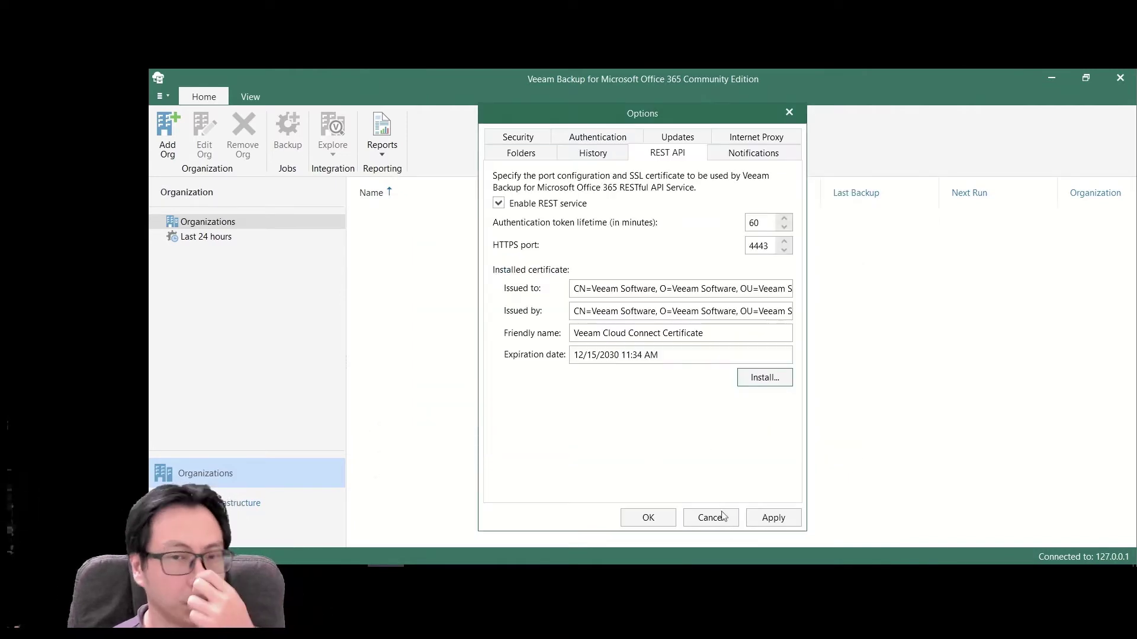
left_click(773, 518)
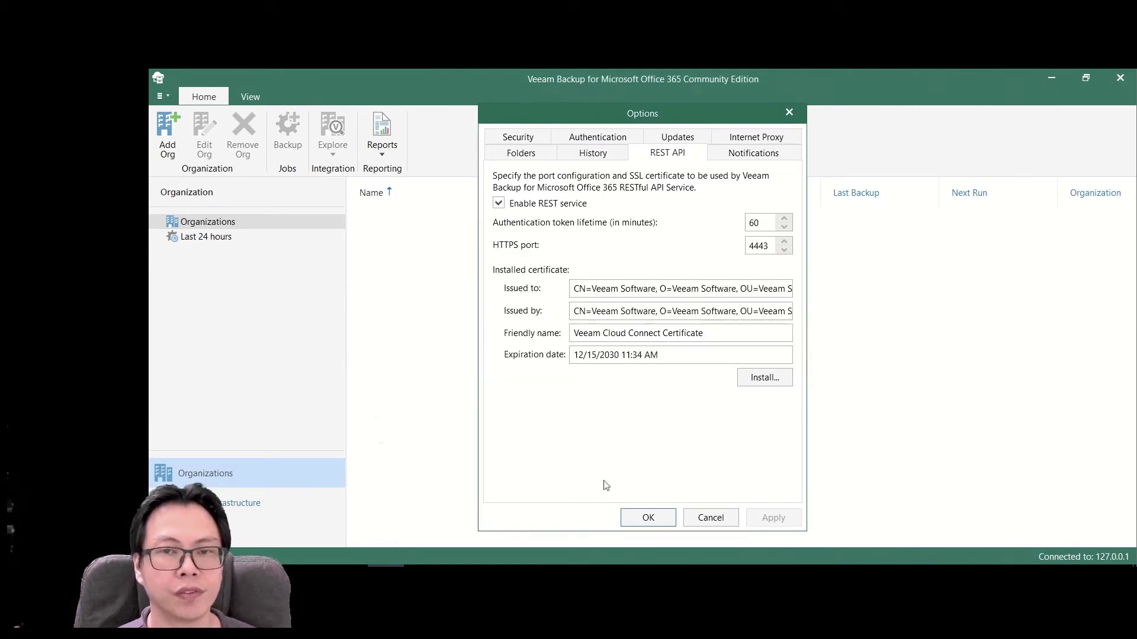
left_click(645, 517)
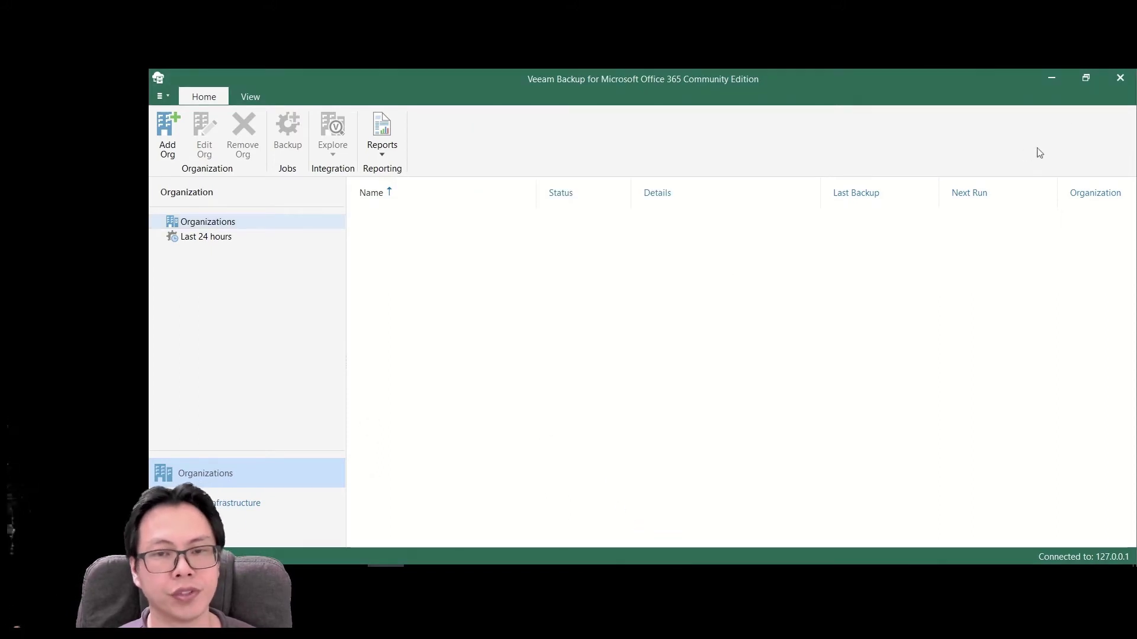
- Launch Veeam Backup & Replication on the local server, maximize it and show Cloud Connect
left_click(1051, 77)
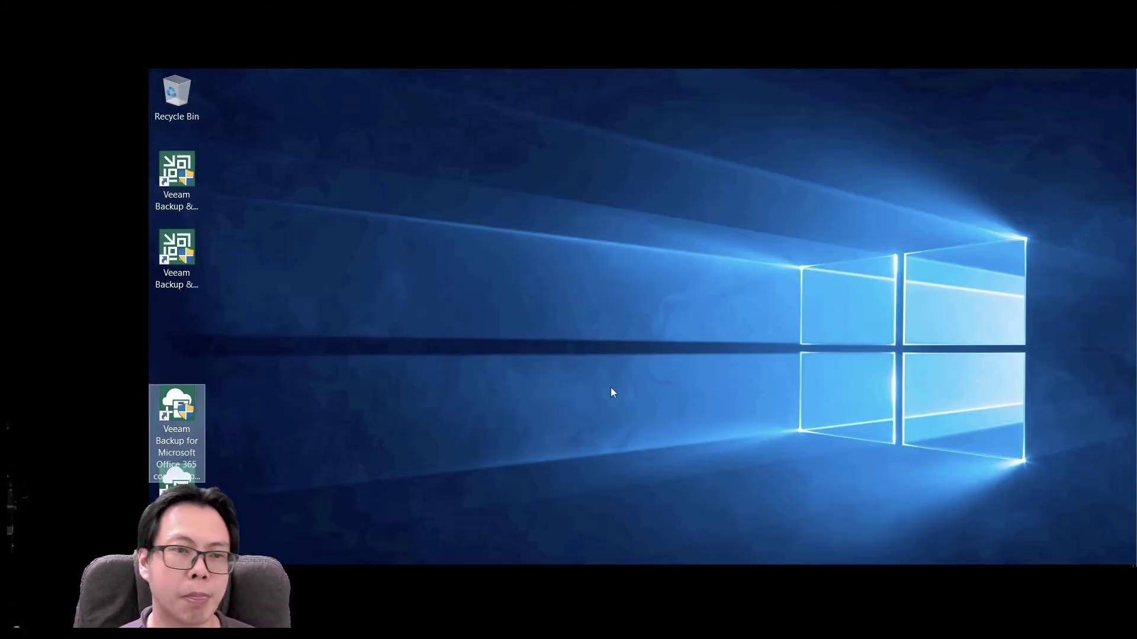
left_click(183, 474)
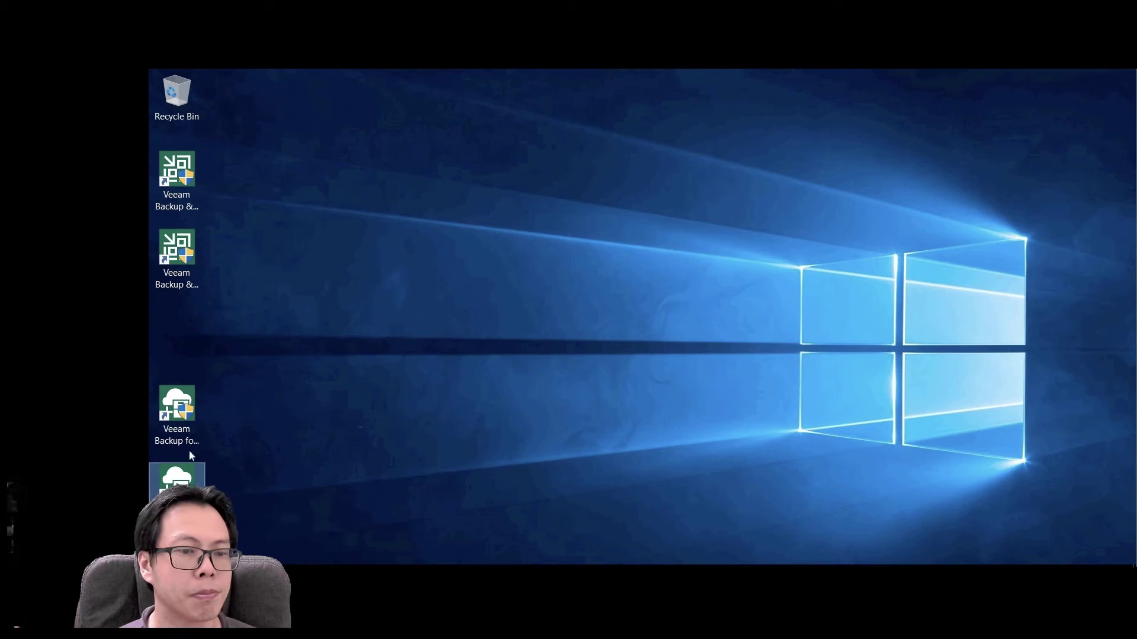
left_click(177, 261)
left_click(175, 181, "ctrl")
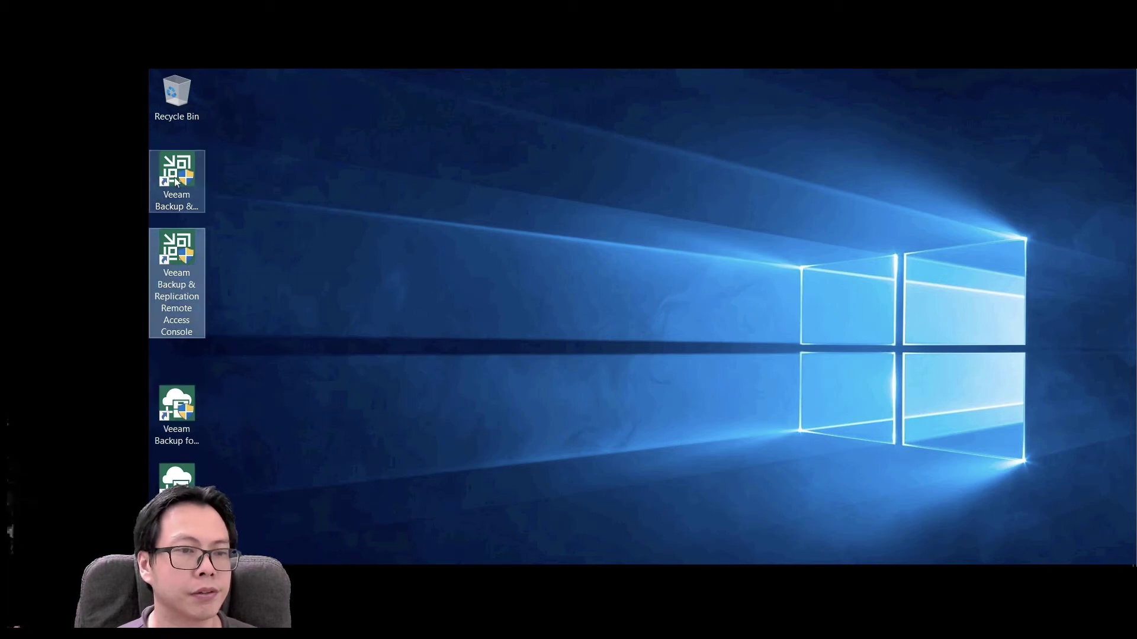
double_click(175, 181)
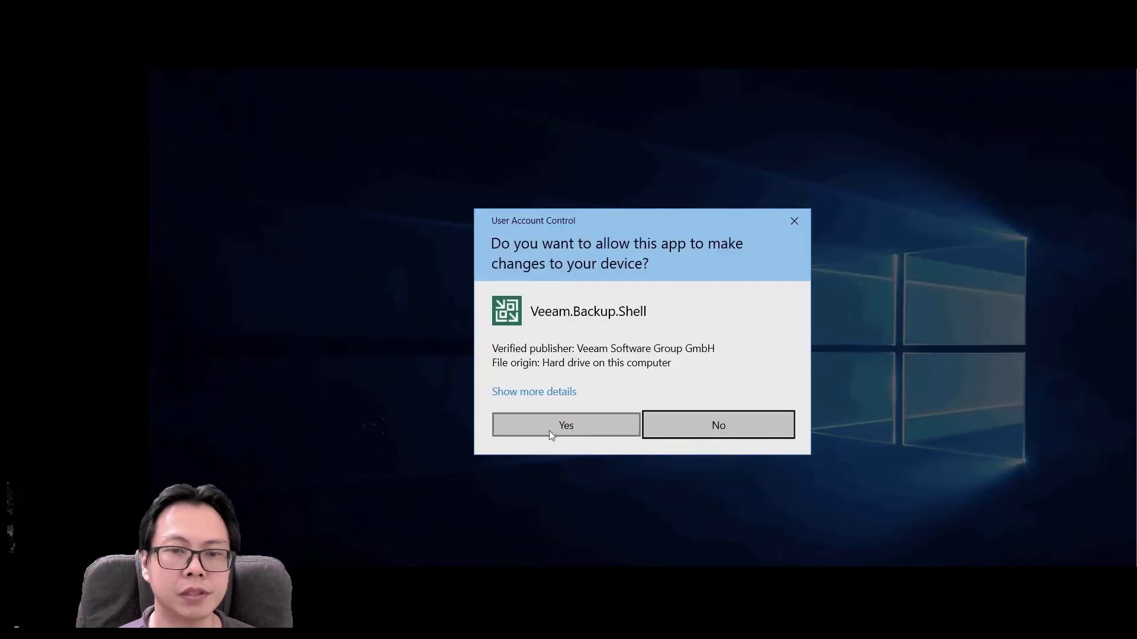
left_click(549, 431)
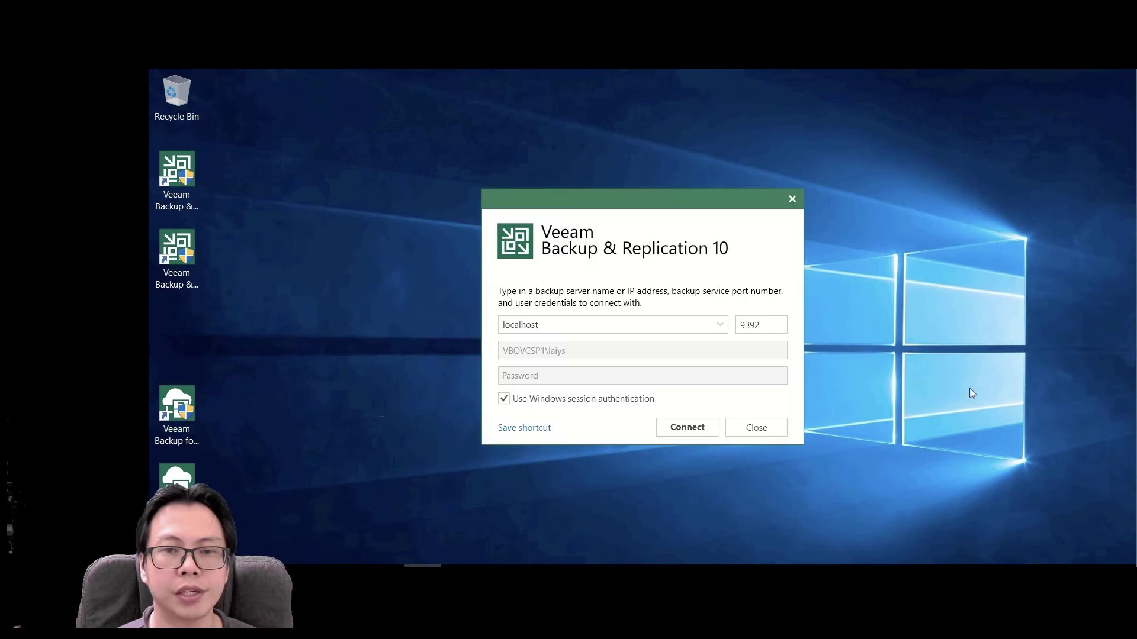
left_click(687, 427)
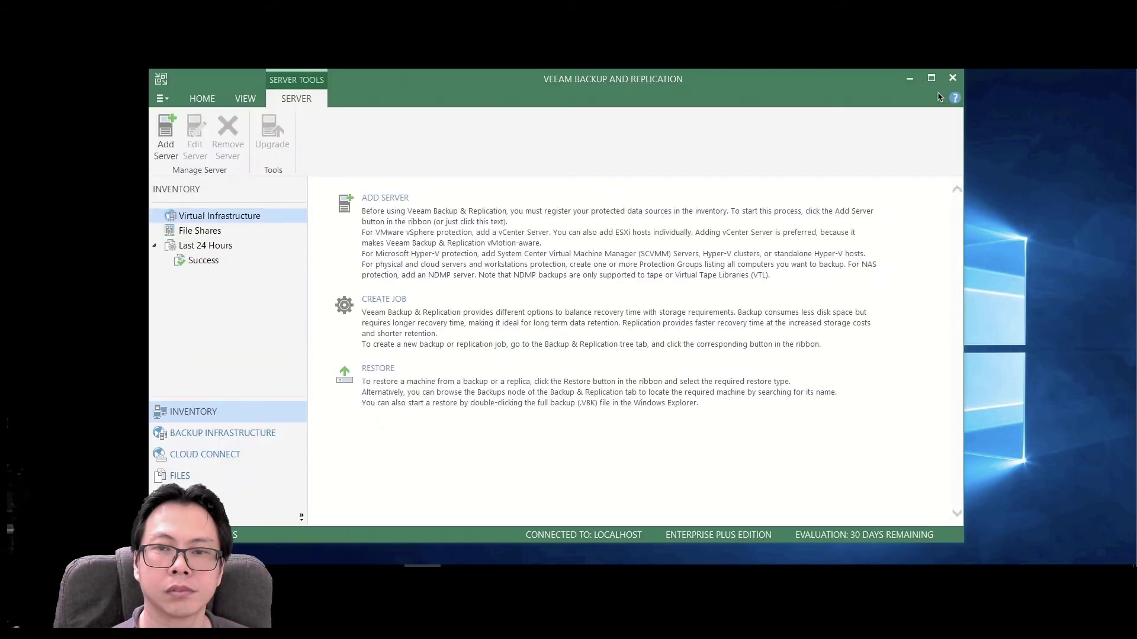
left_click(931, 77)
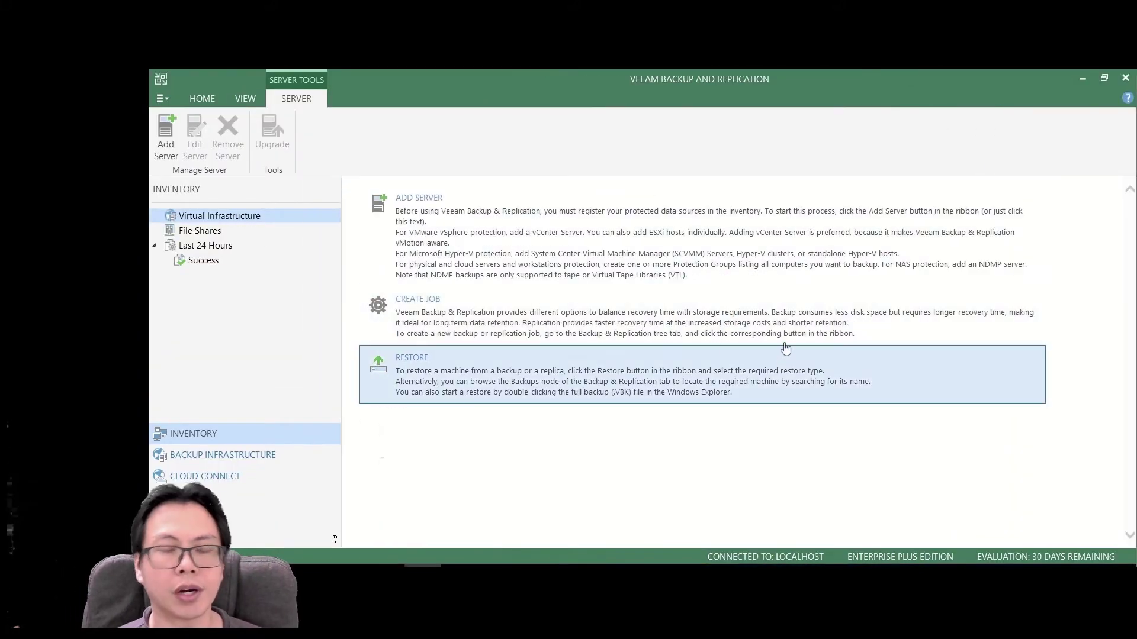
left_click(201, 476)
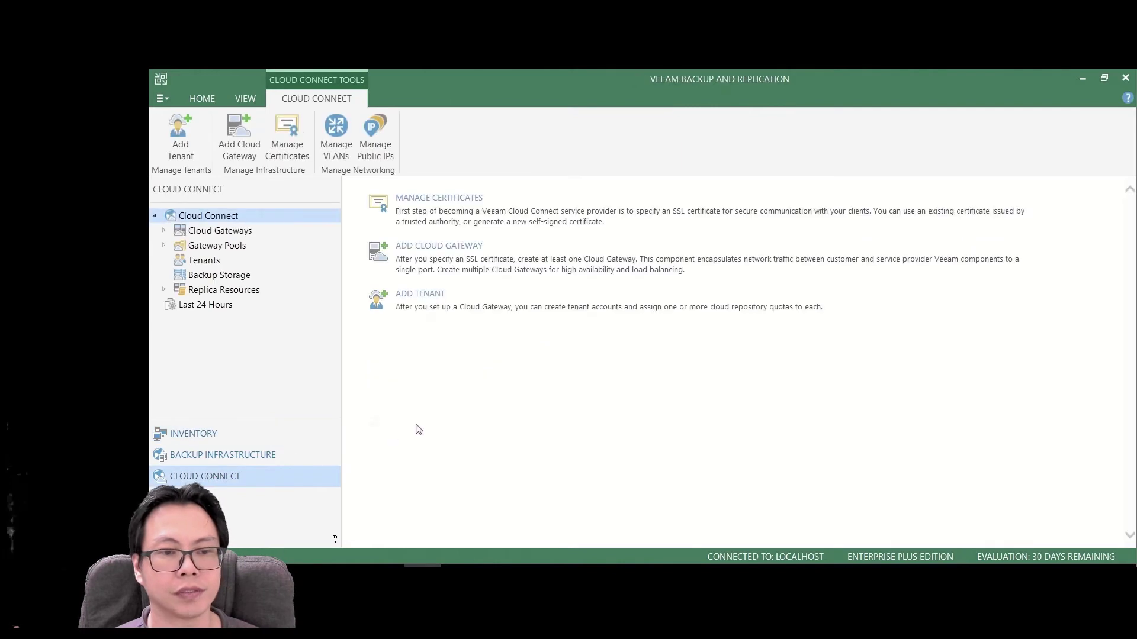
- Create a new Cloud Connect tenant with a username, password and description
left_click(433, 304)
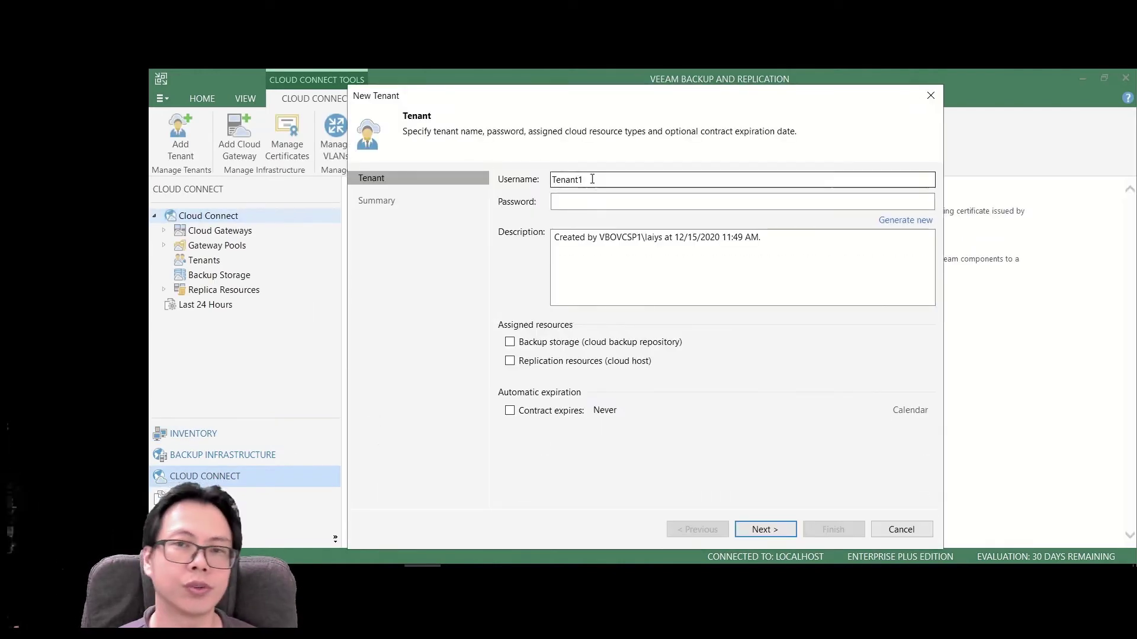
type("ericlaiys")
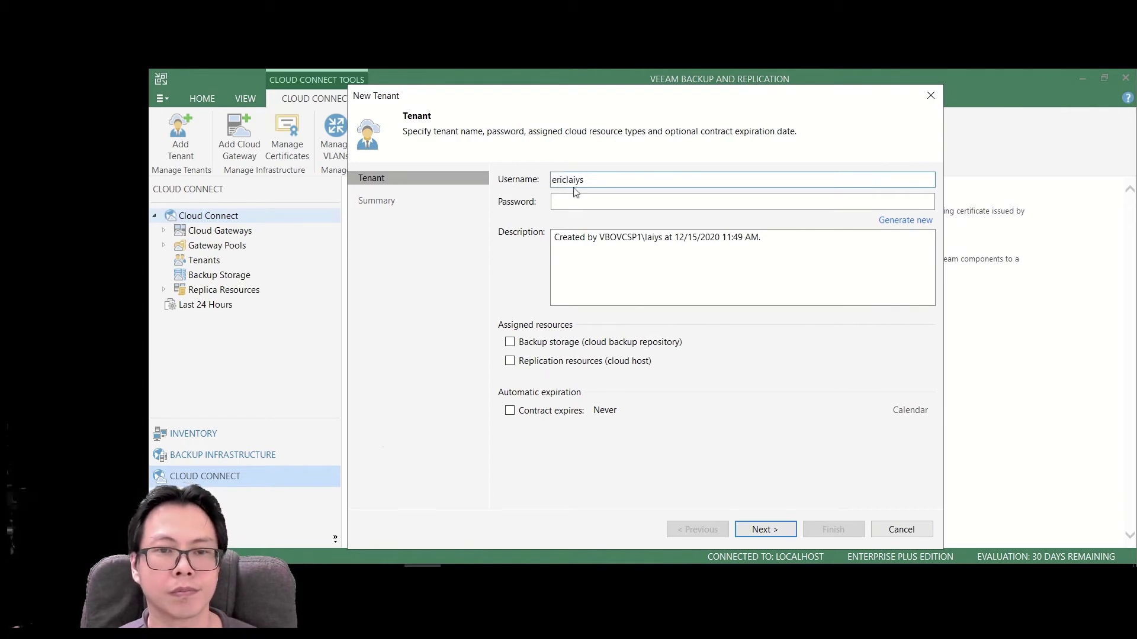
left_click(586, 201)
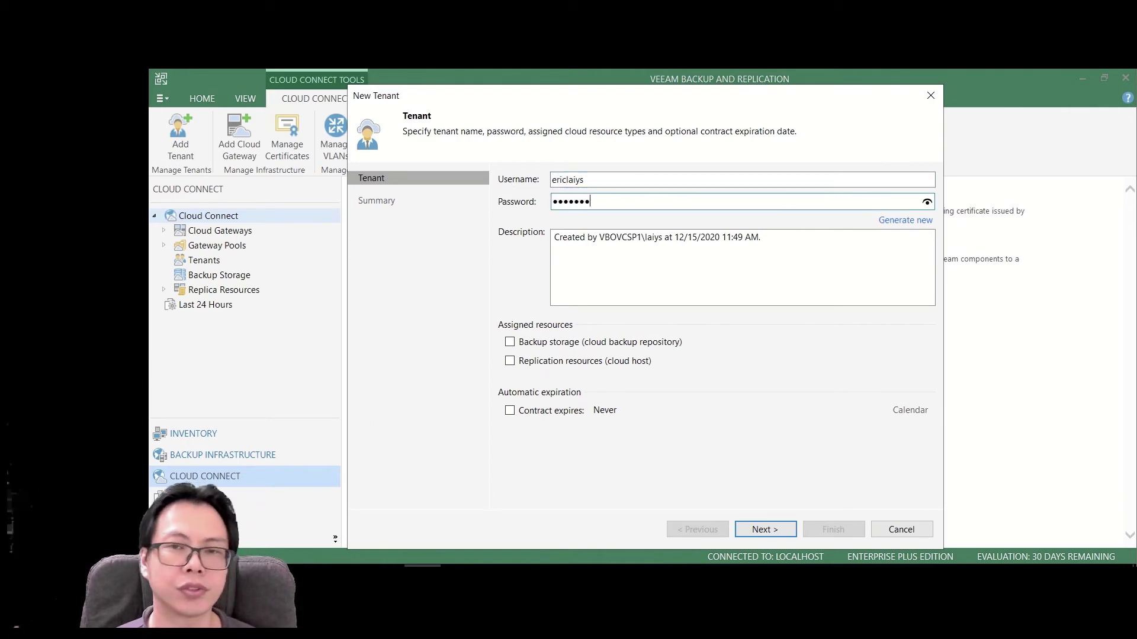
type("d")
key("Tab")
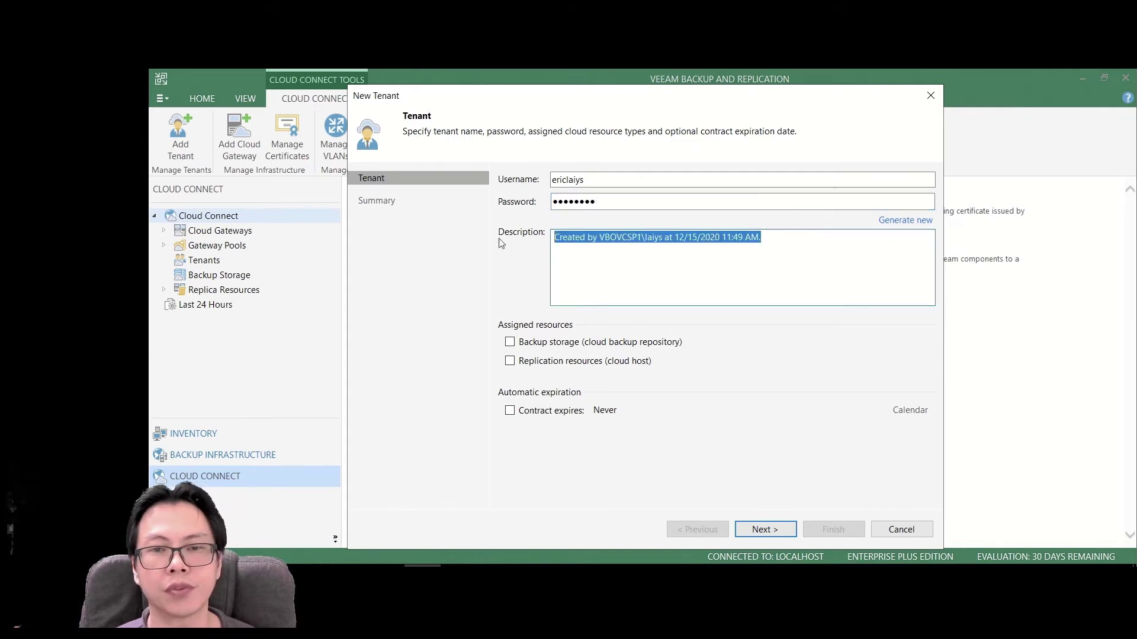
type("Lai")
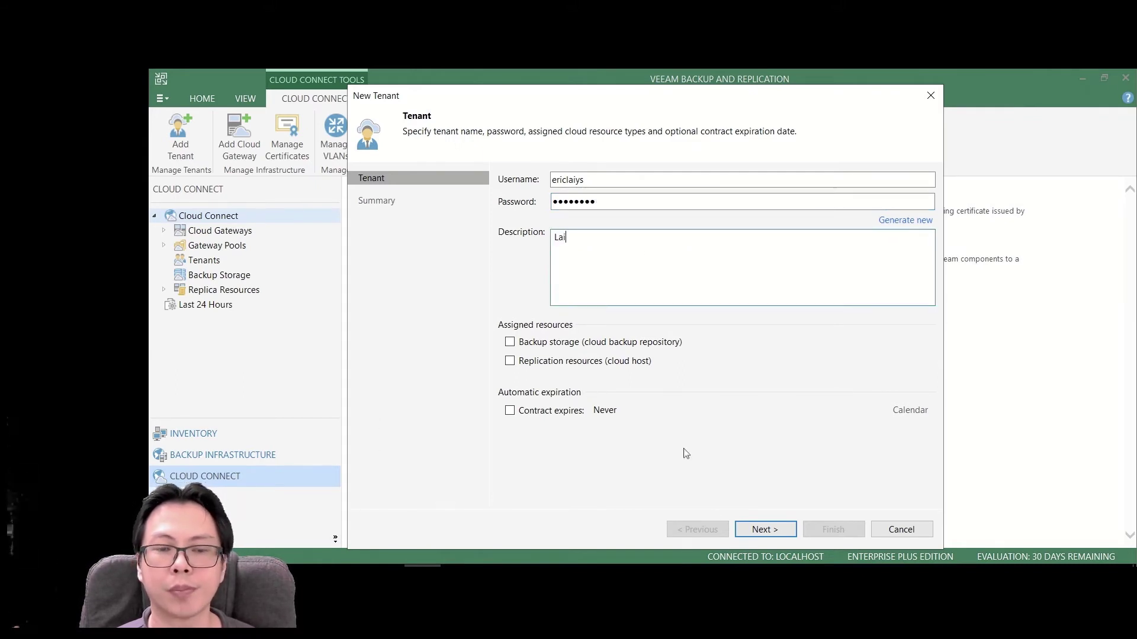
left_click(745, 527)
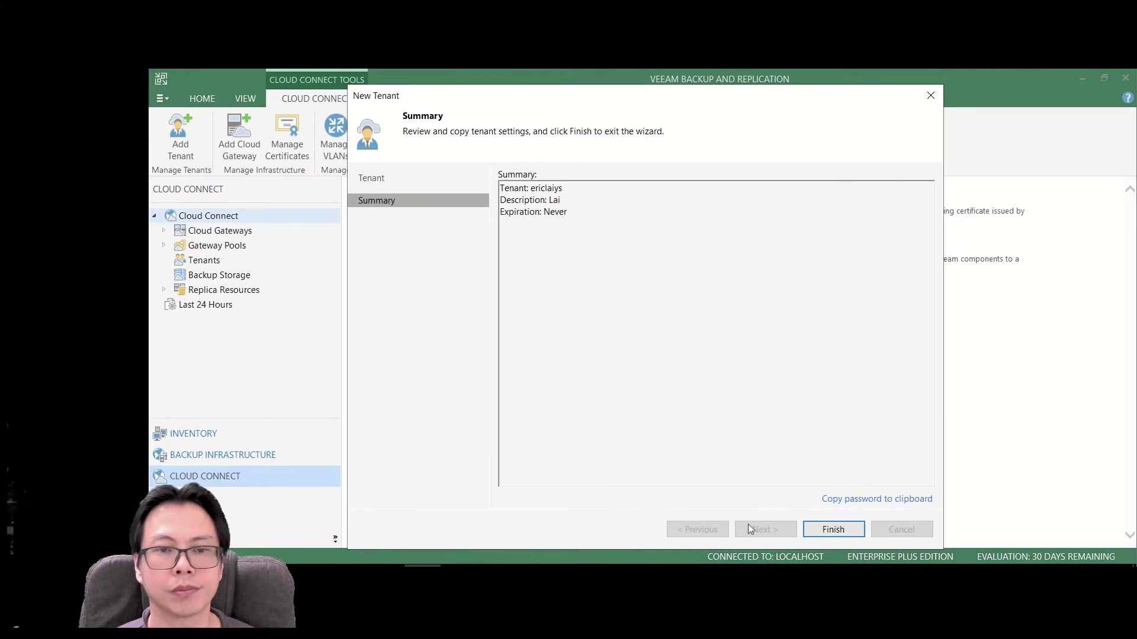
left_click(848, 530)
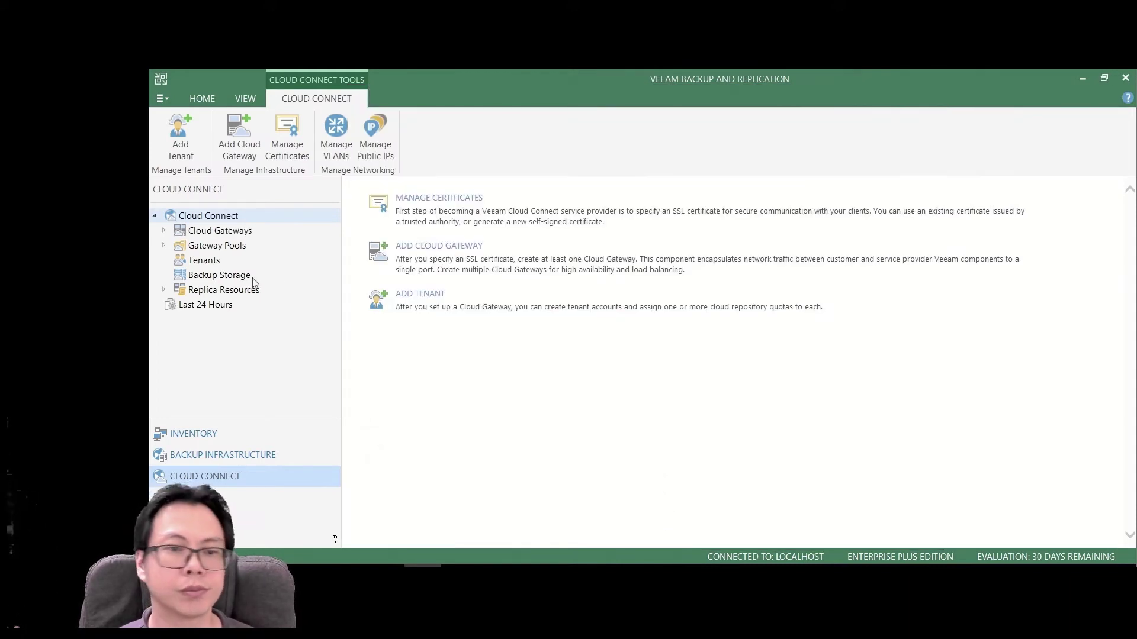
- Select the new tenant in the Tenants list and minimize the console
left_click(196, 261)
left_click(409, 236)
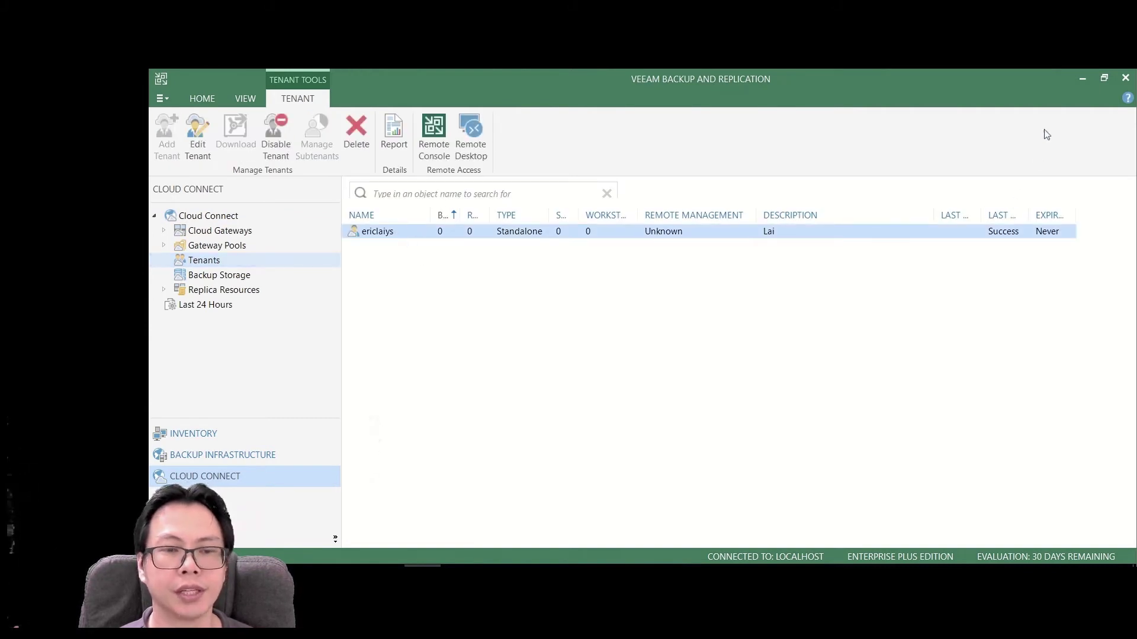
left_click(1082, 82)
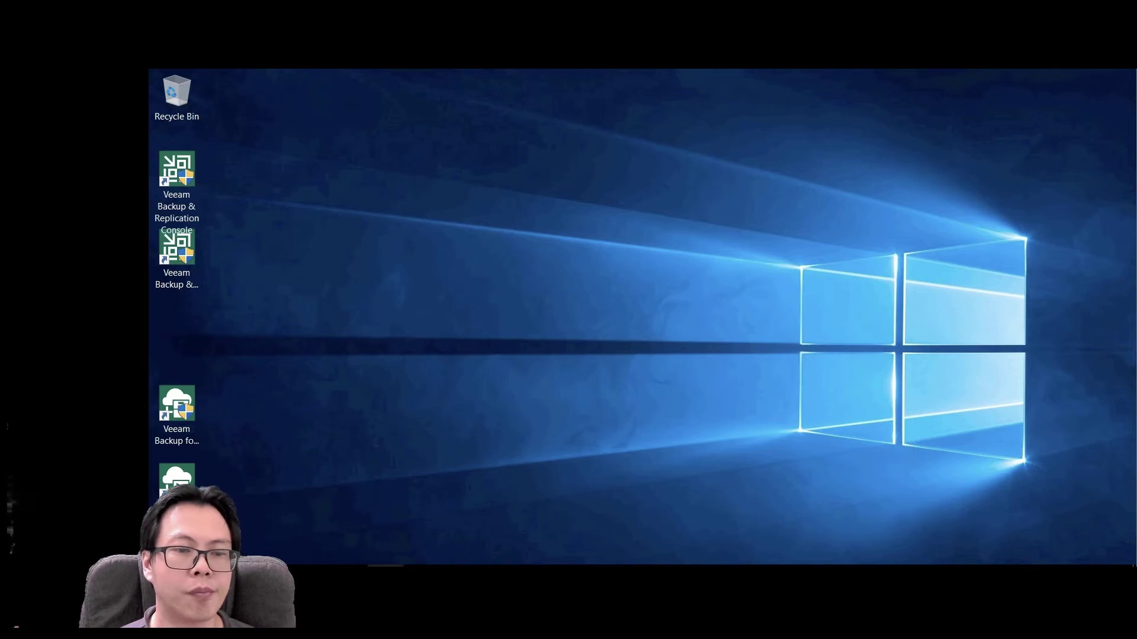
- Start adding a Microsoft Office 365 organization using modern authentication
key("alt+Tab")
left_click(169, 121)
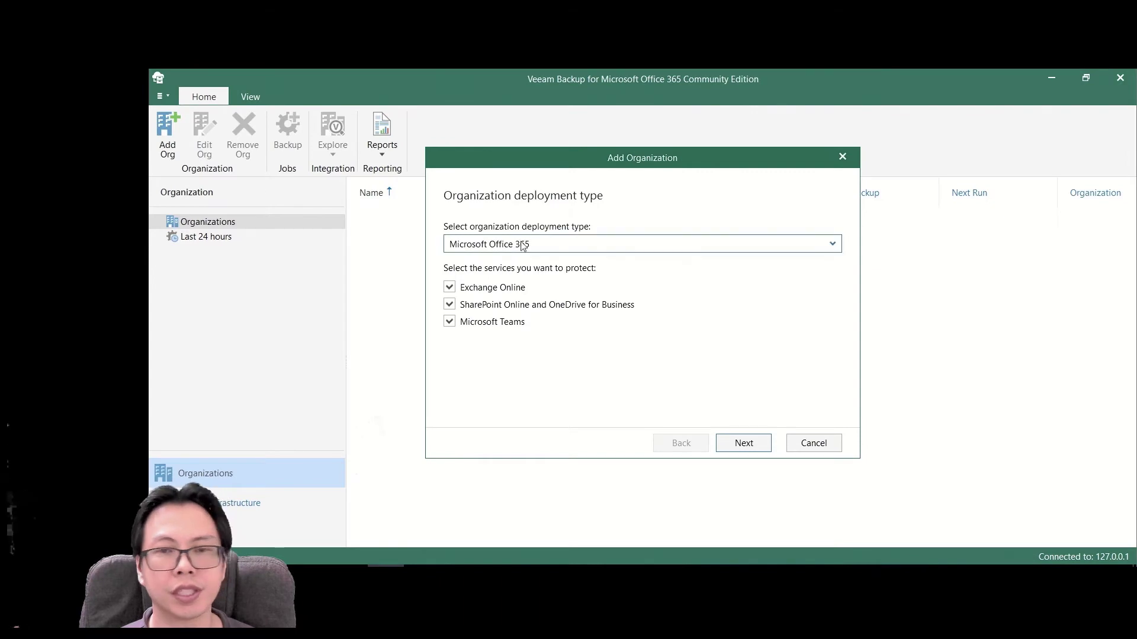
left_click(523, 246)
left_click(524, 262)
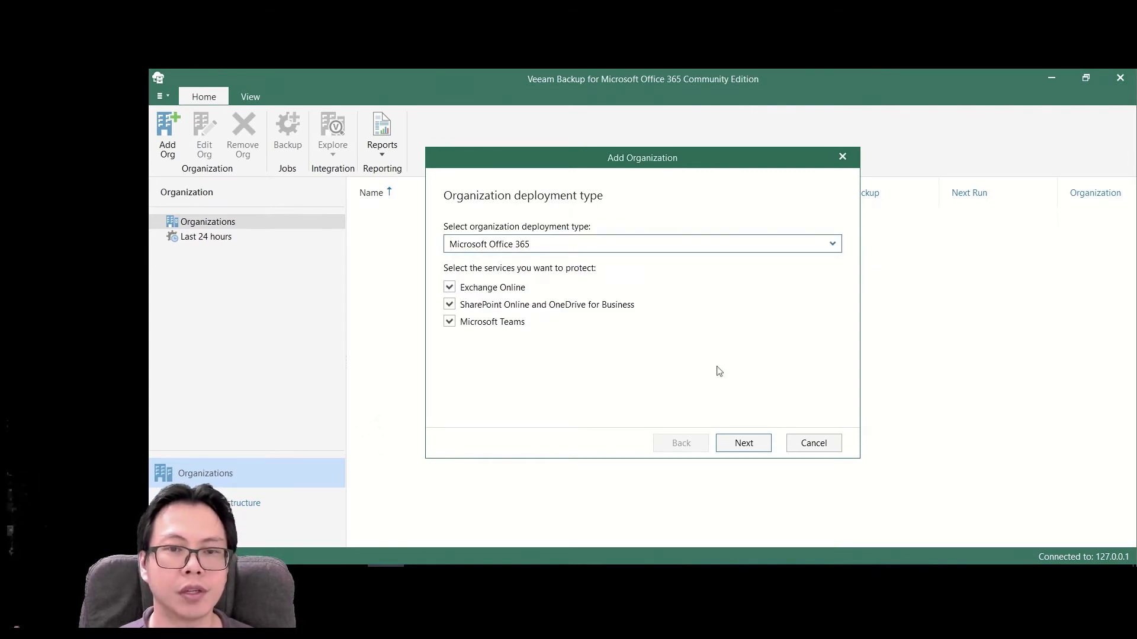
left_click(763, 450)
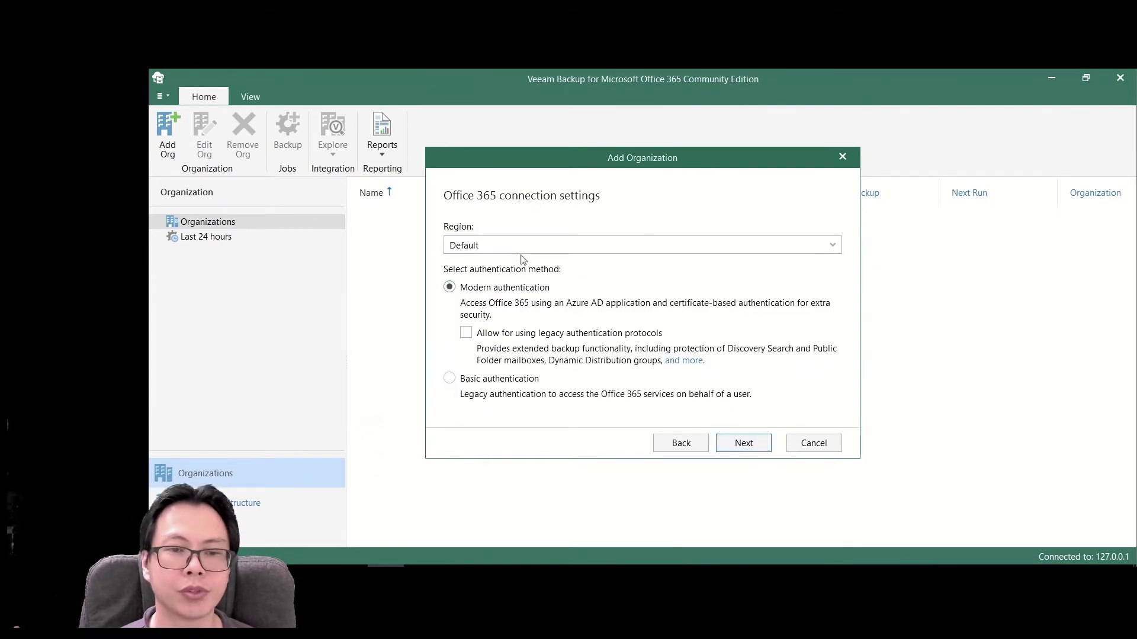
left_click(739, 443)
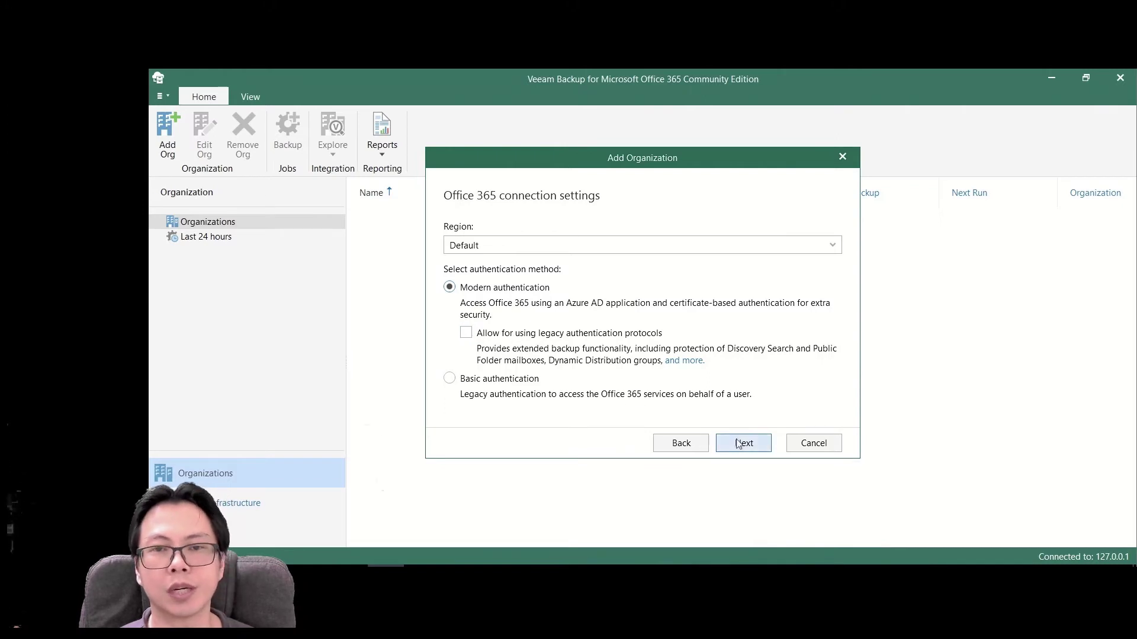
- Register a new Azure AD app with a self-signed certificate and SharePoint export mode enabled
left_click(754, 446)
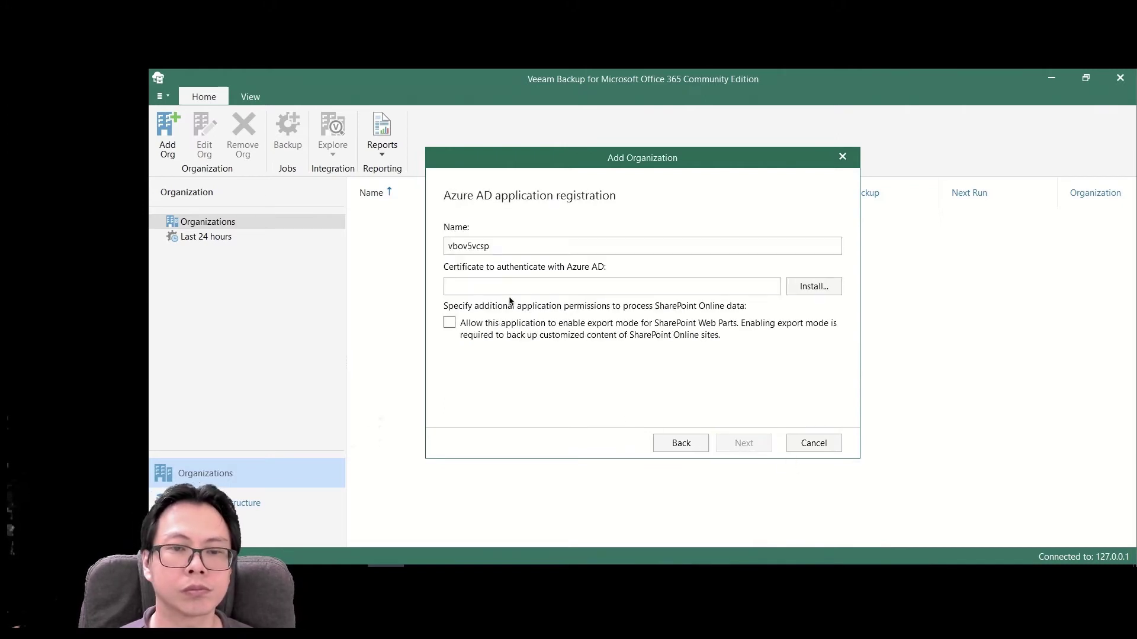
left_click(811, 287)
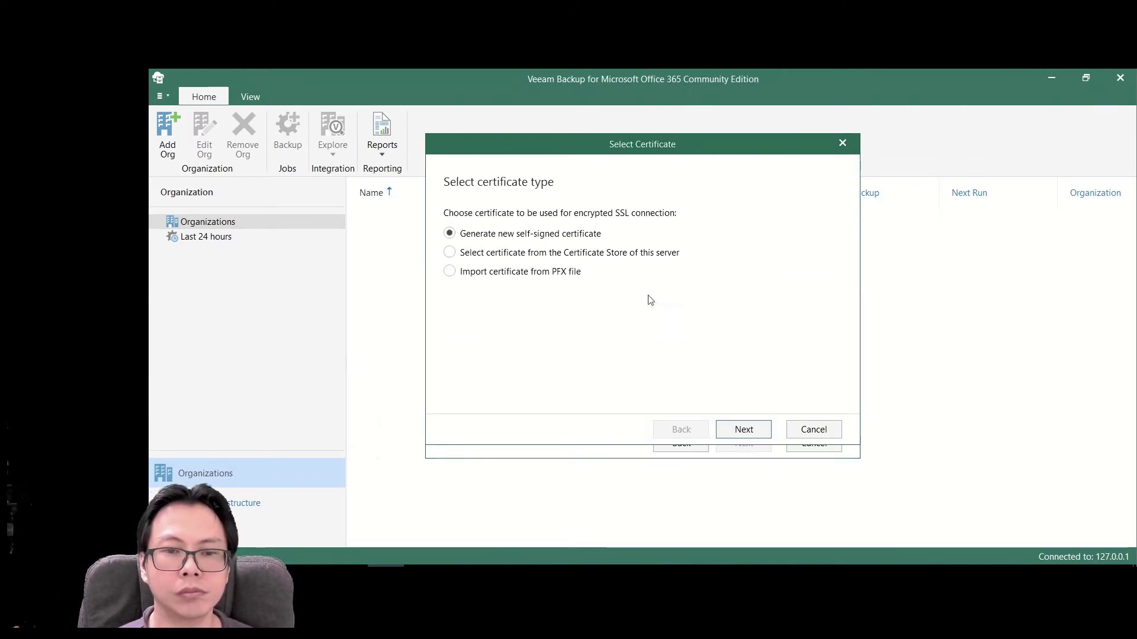
left_click(741, 426)
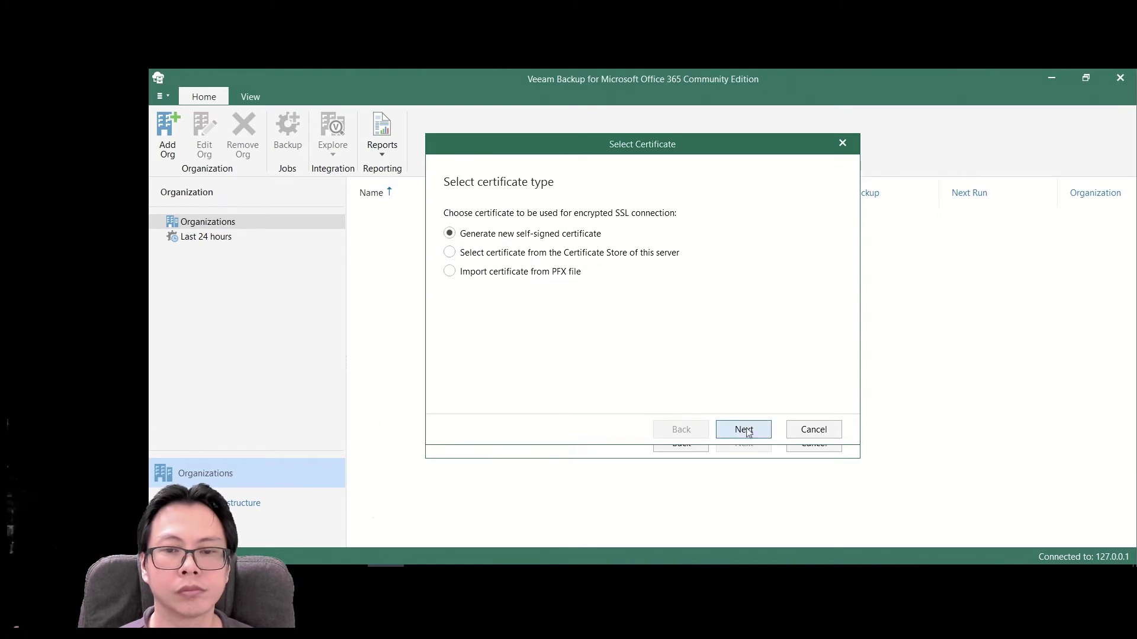
left_click(764, 429)
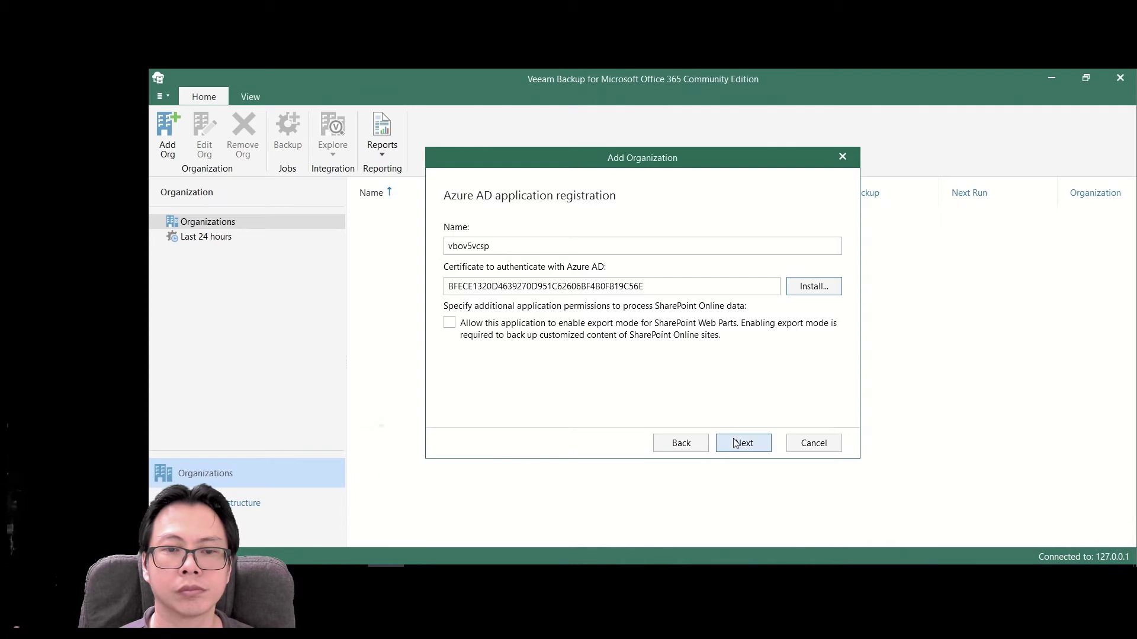
left_click(449, 322)
left_click(735, 445)
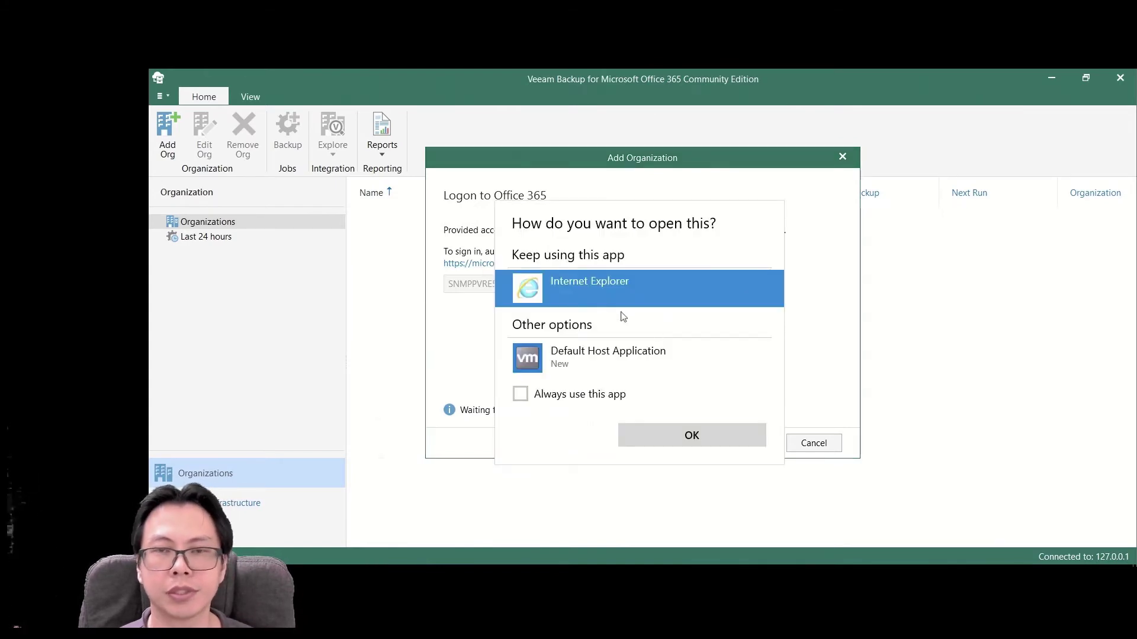
- Open the device login page in Internet Explorer and submit the device code
left_click(661, 435)
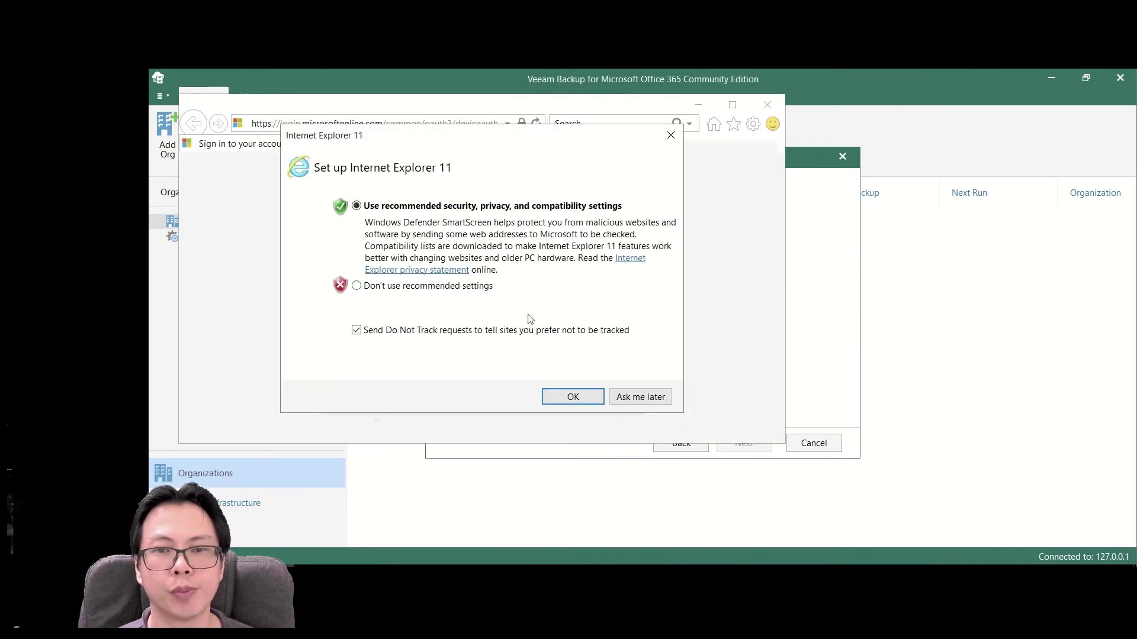
left_click(569, 396)
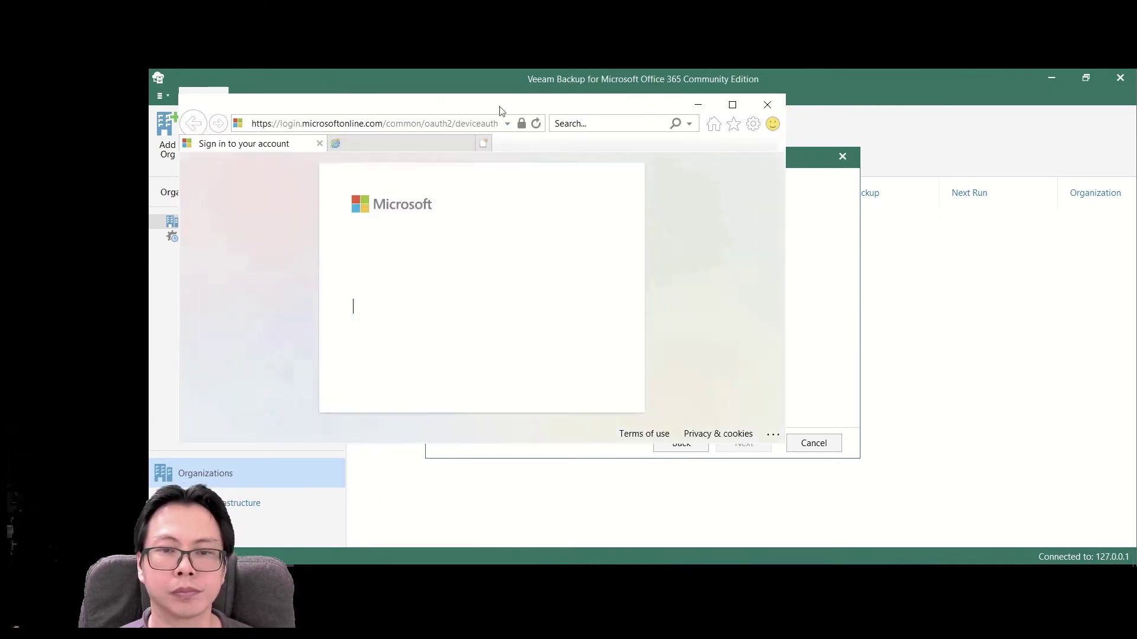
left_click_drag(499, 110, 948, 113)
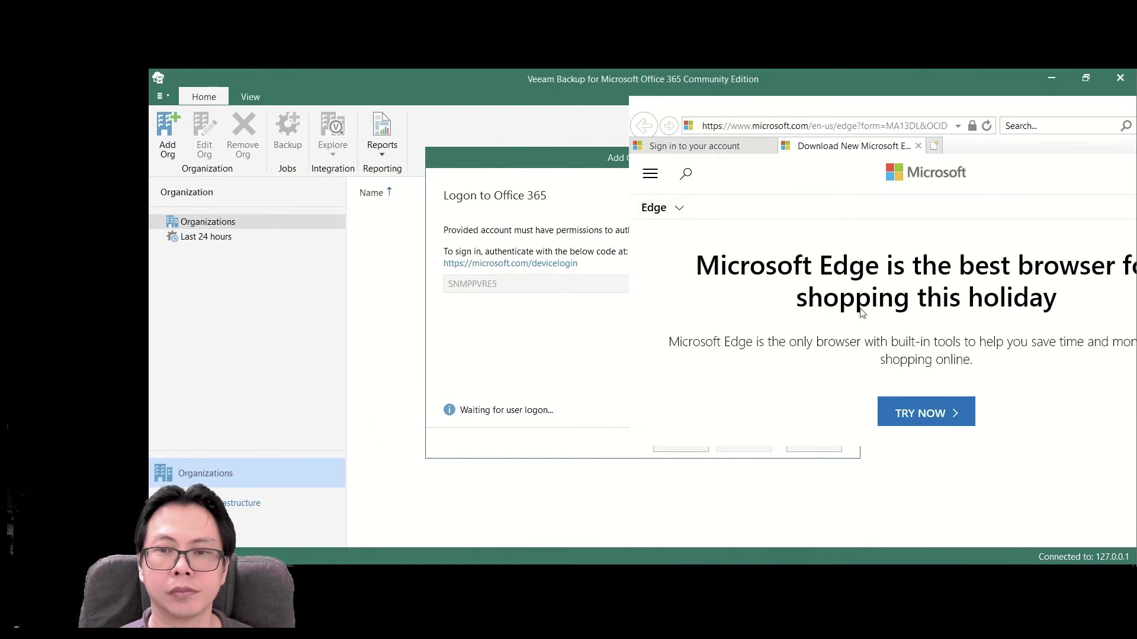
key("ctrl+w")
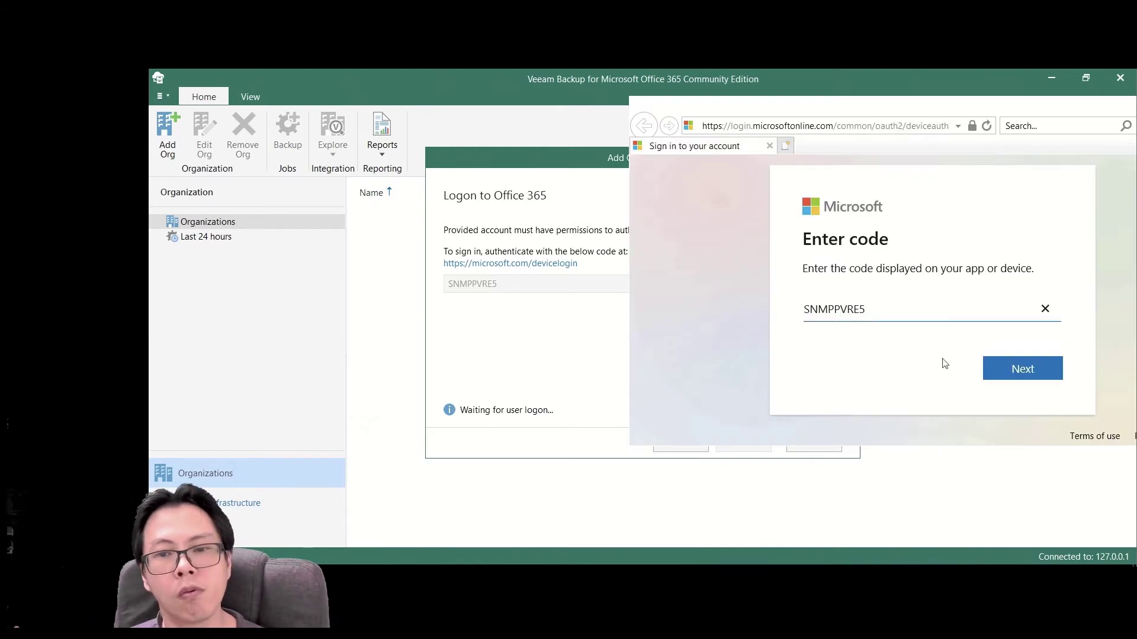
left_click(1029, 372)
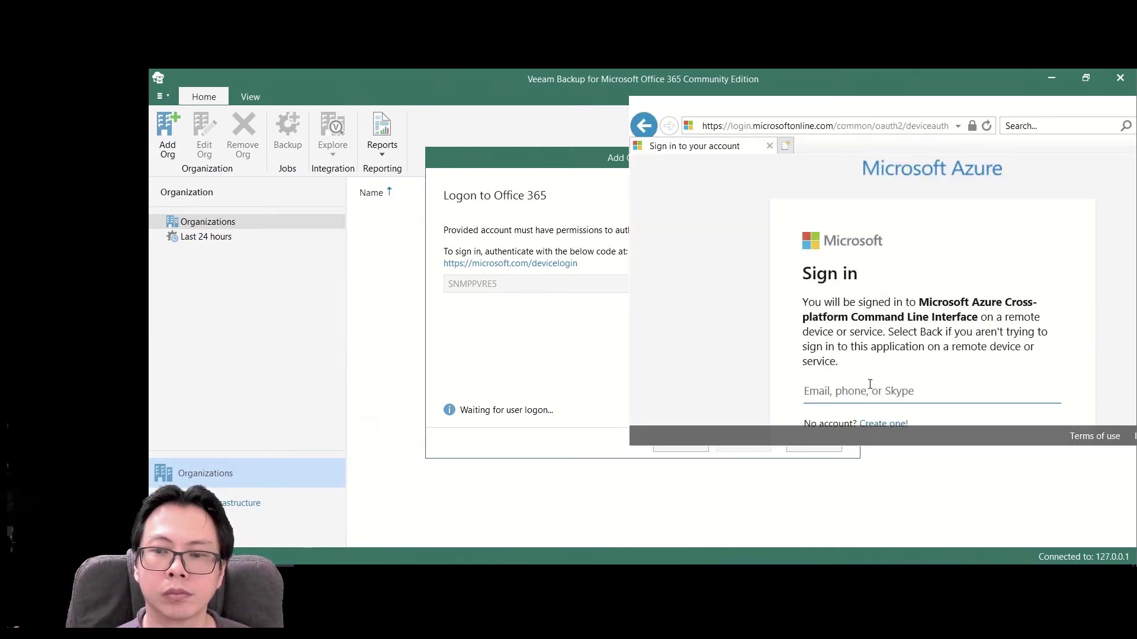
- Sign in with the admin account's e-mail and password
scroll(870, 384, "down", 2)
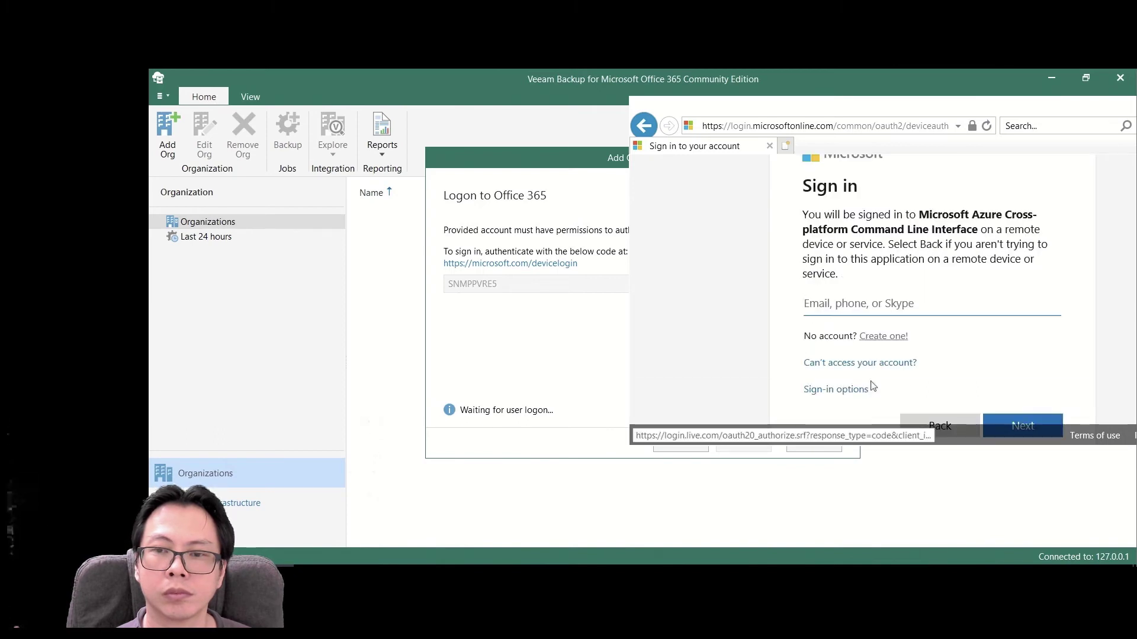
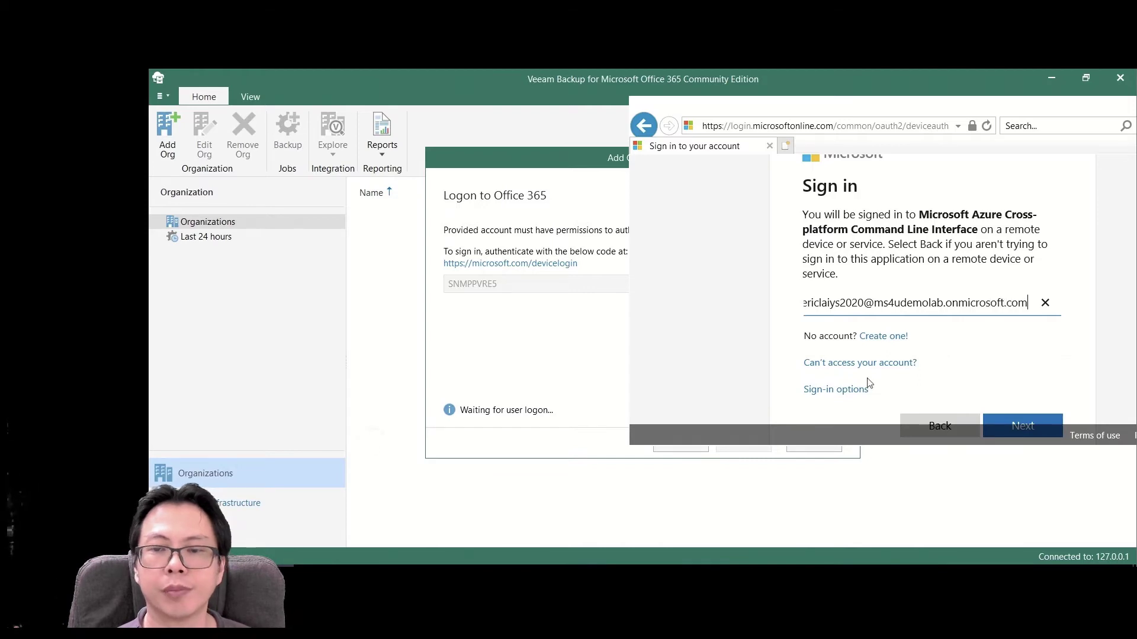
left_click(1008, 423)
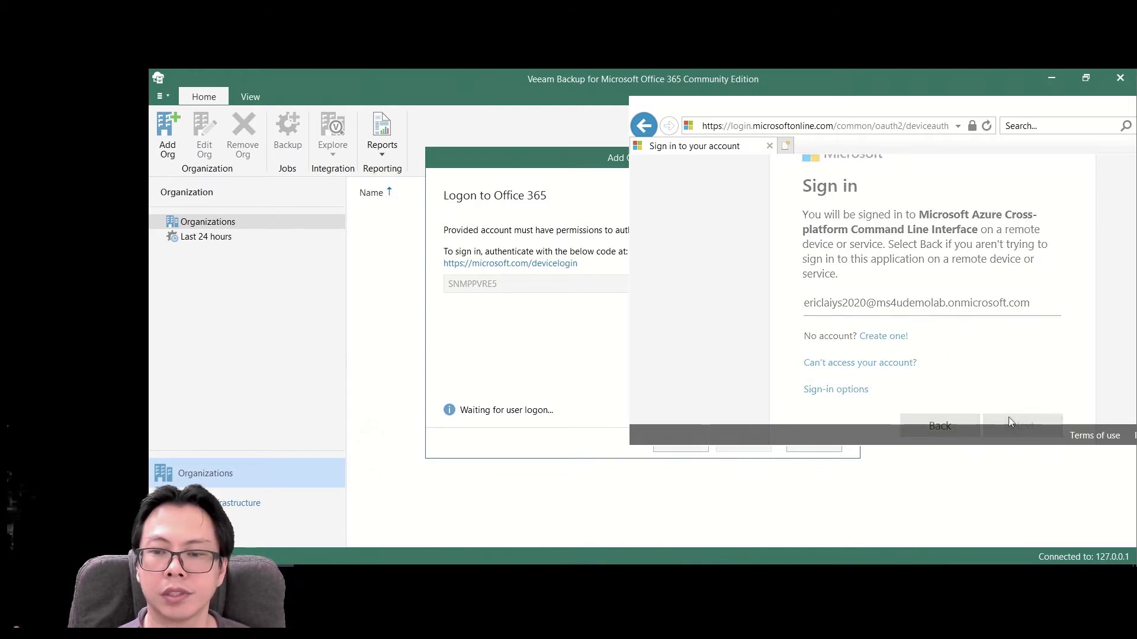
type("*")
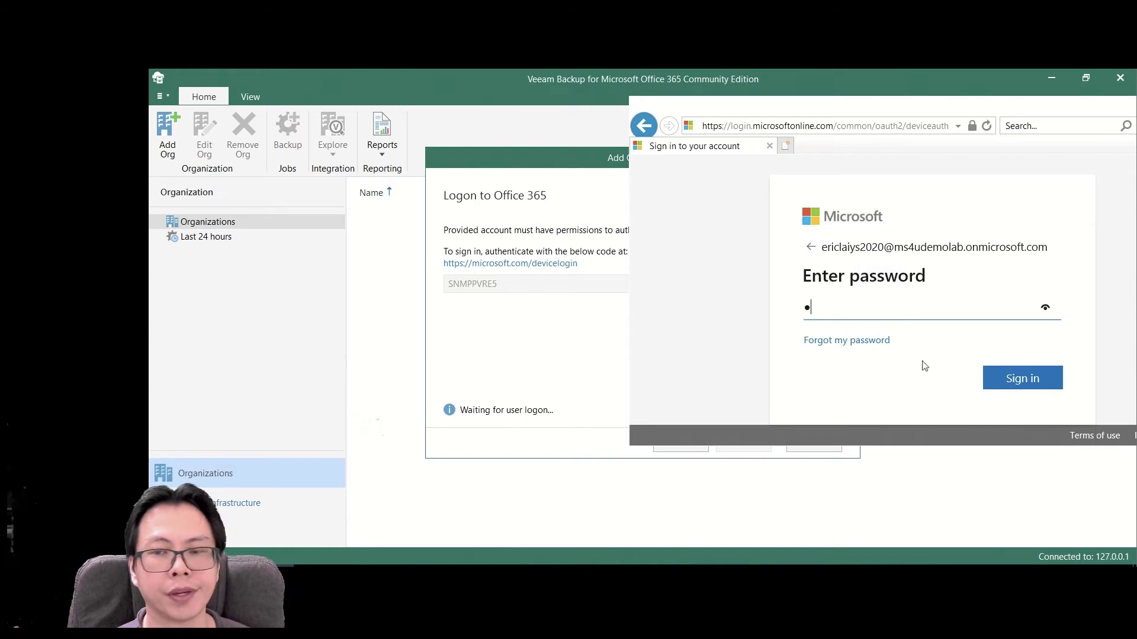
type("******")
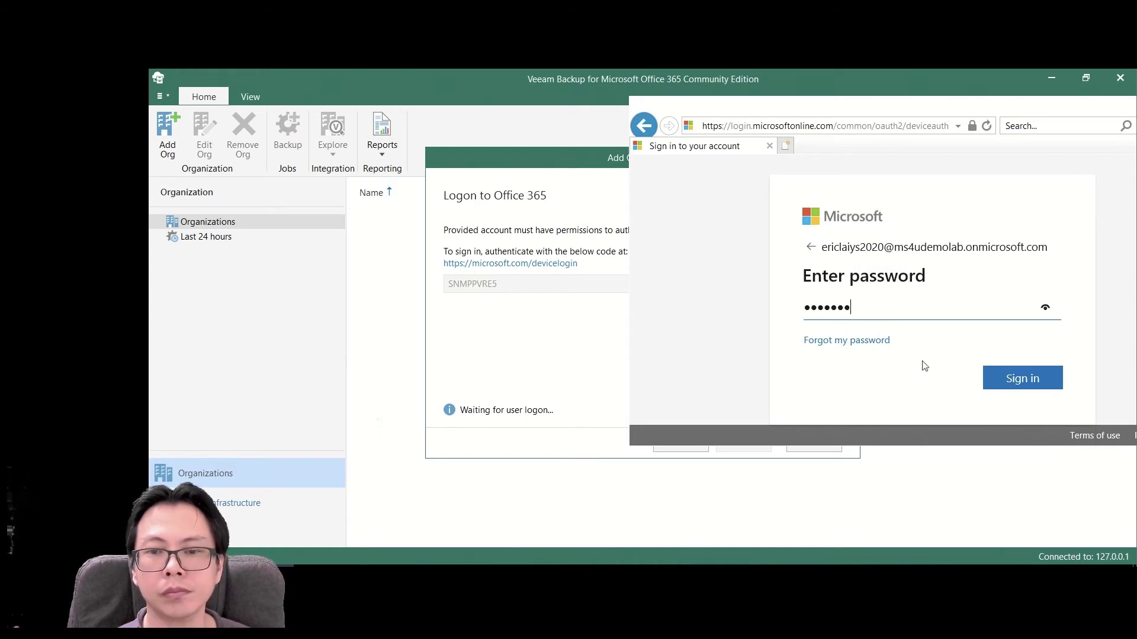
type("**")
left_click(1044, 383)
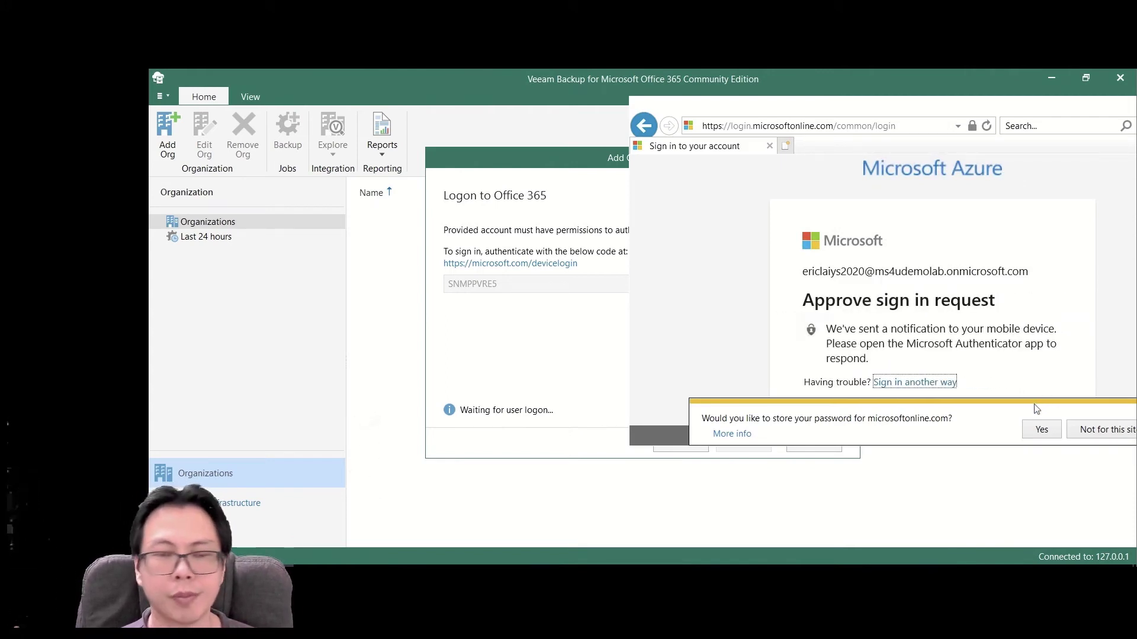
- Decline saving the password and close Internet Explorer
left_click(1077, 428)
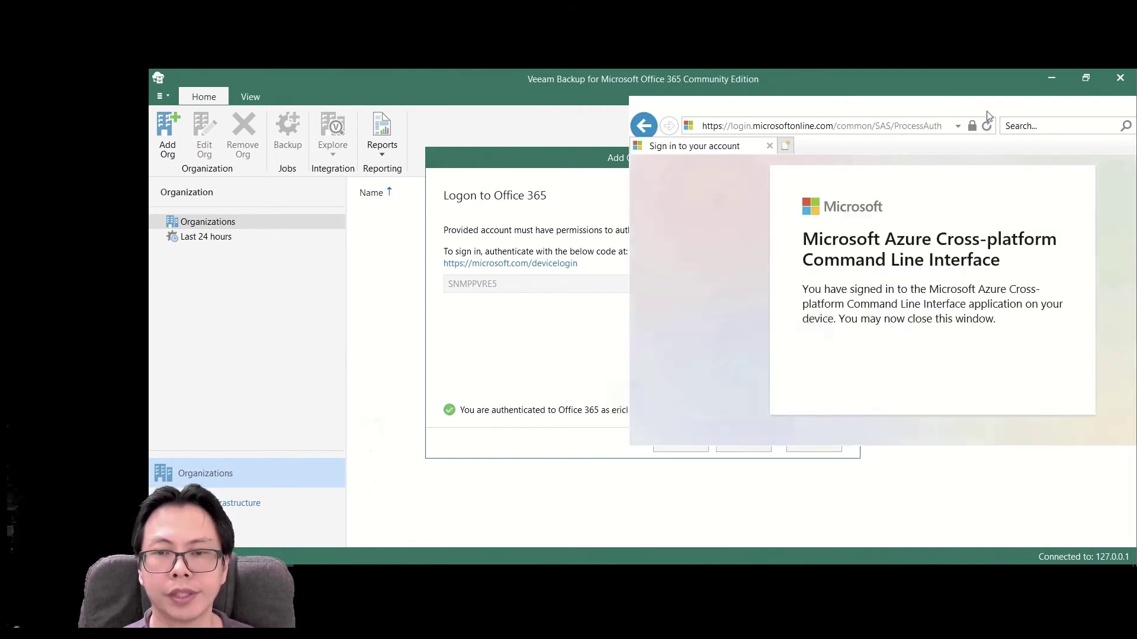
left_click_drag(986, 105, 829, 127)
left_click(1059, 128)
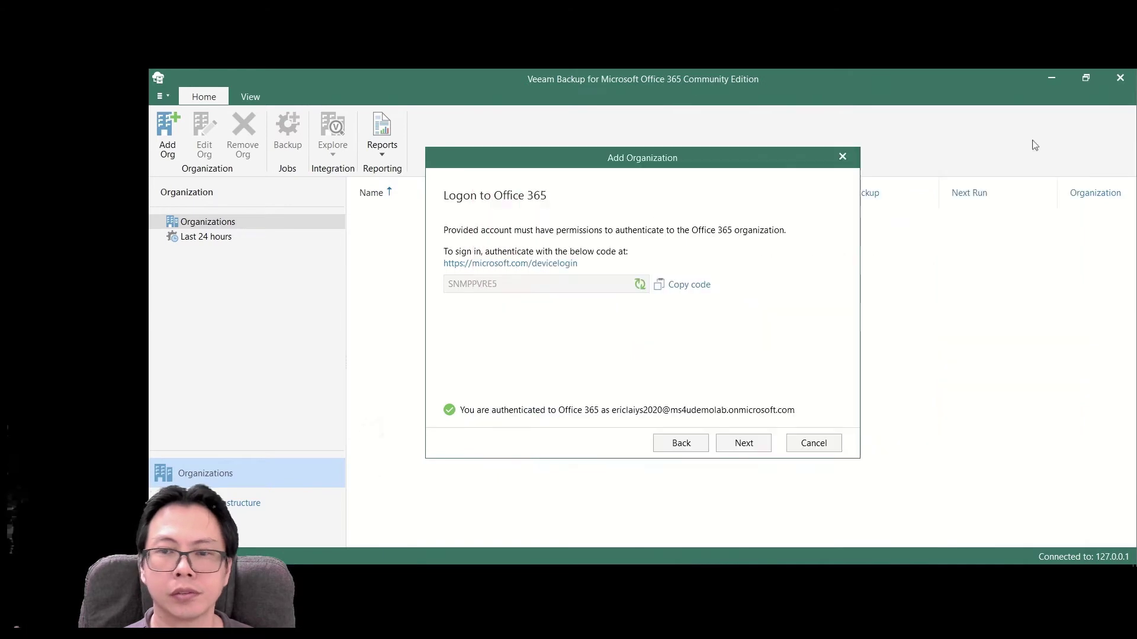
- Pass the verification checks, finish the wizard and select ms4udemolab.onmicrosoft.com under Organizations
left_click(743, 443)
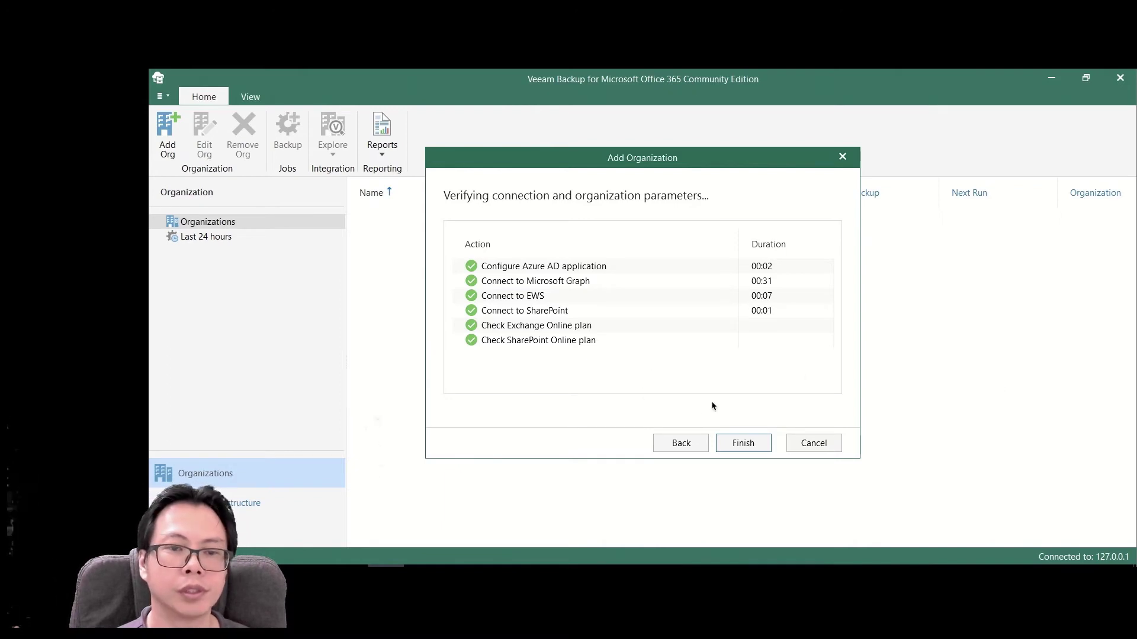
left_click(743, 444)
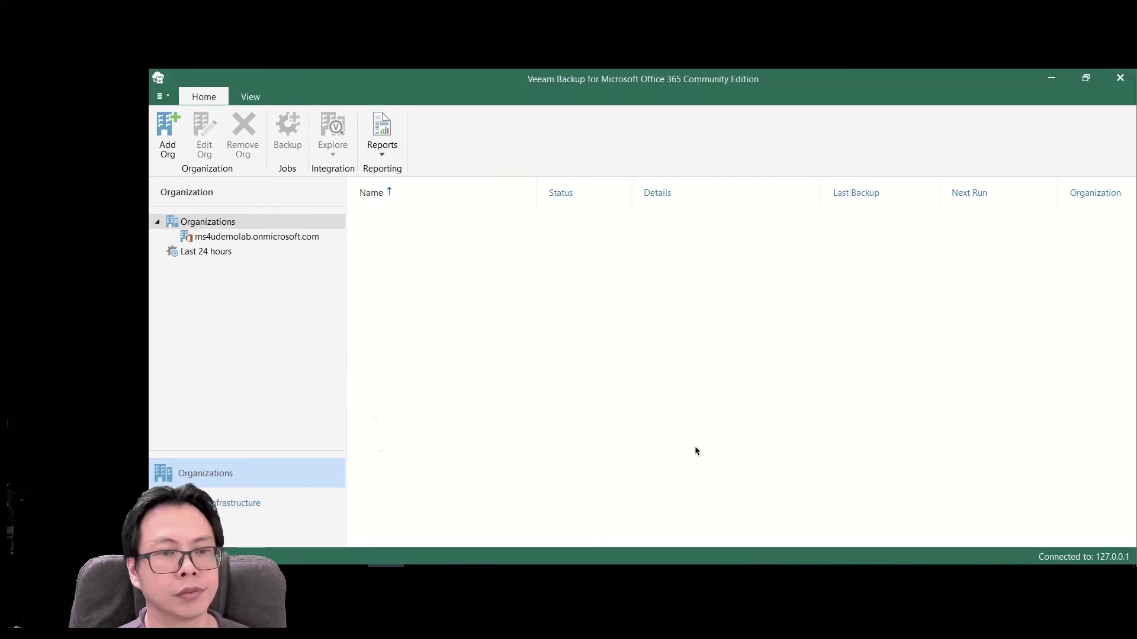
left_click(275, 237)
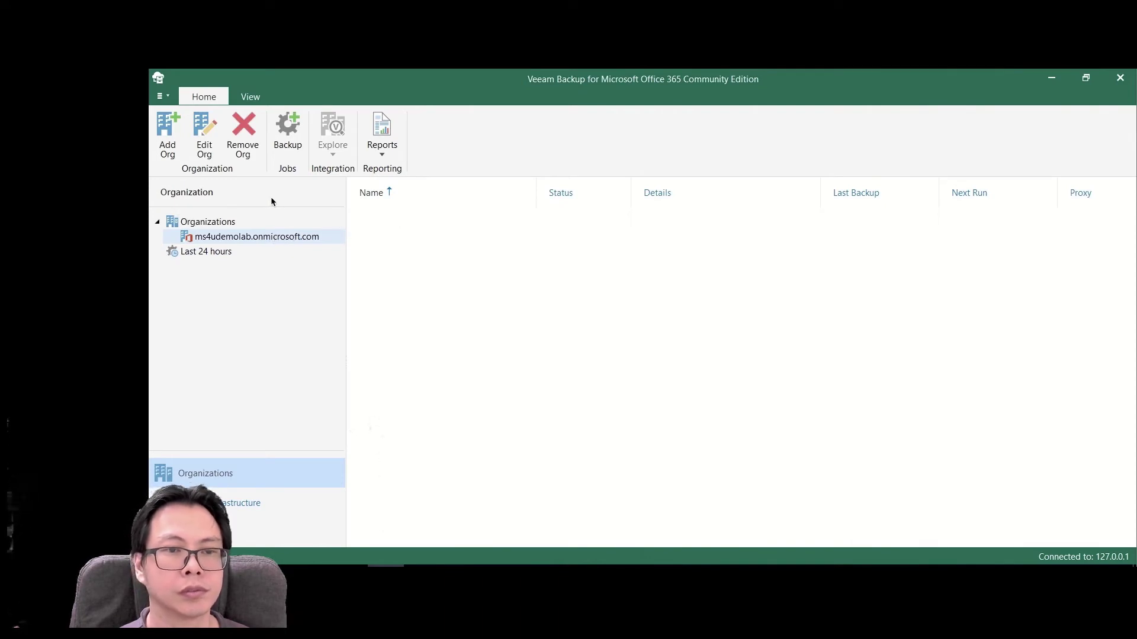
- Create 'Backup MS4U Tenant' for the entire organization on the Default Backup Repository, starting immediately
left_click(298, 143)
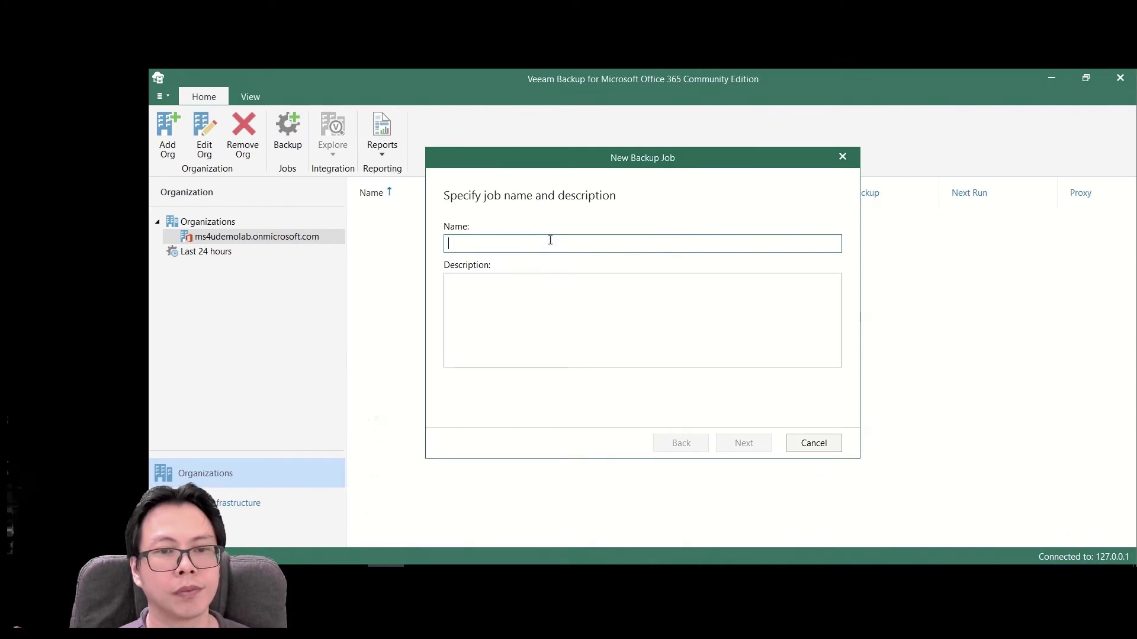
type("Backup MS")
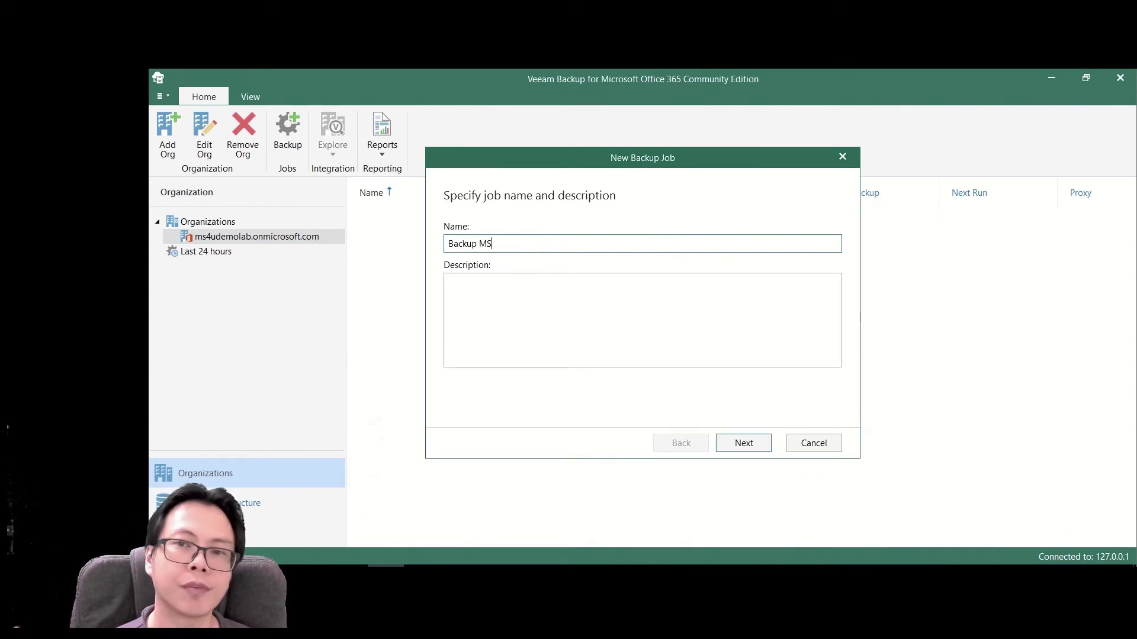
type("4U")
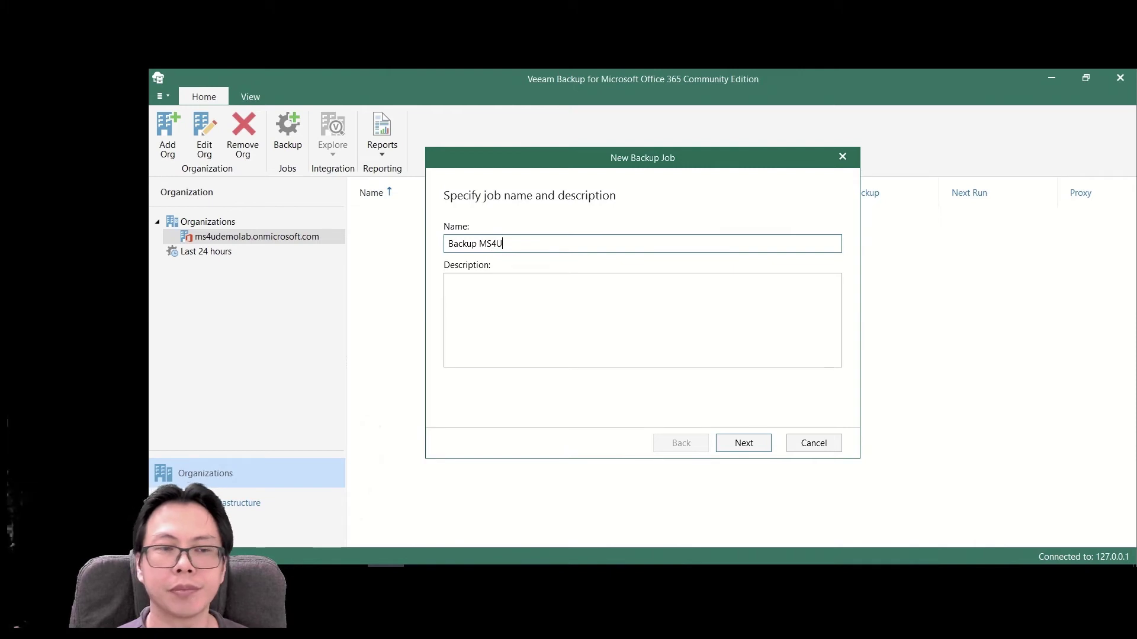
type(" T")
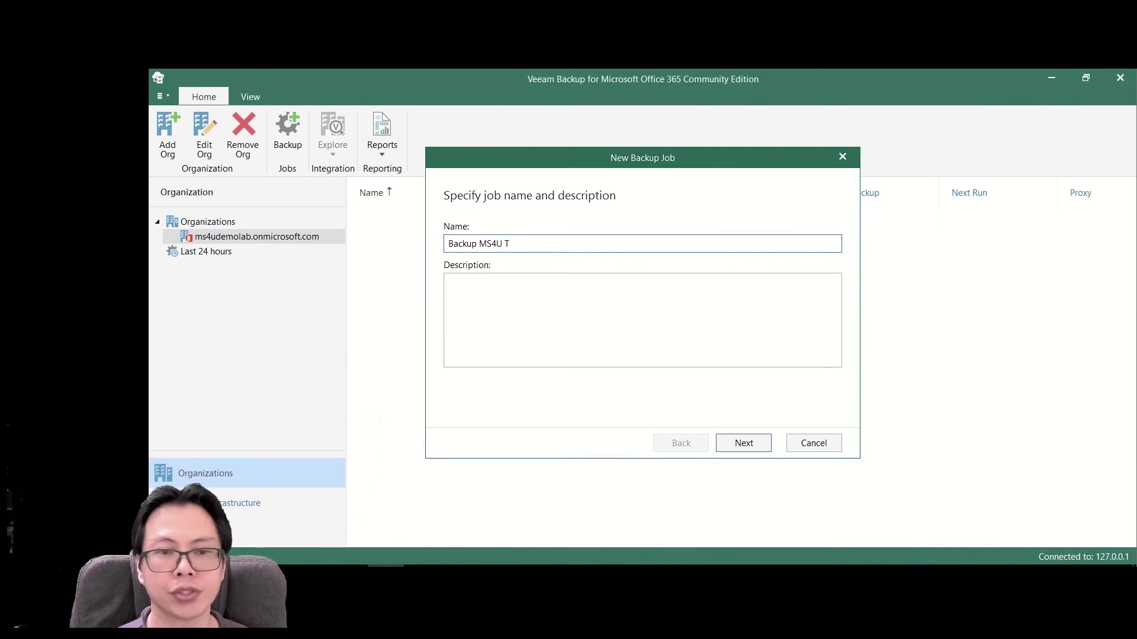
type("enant")
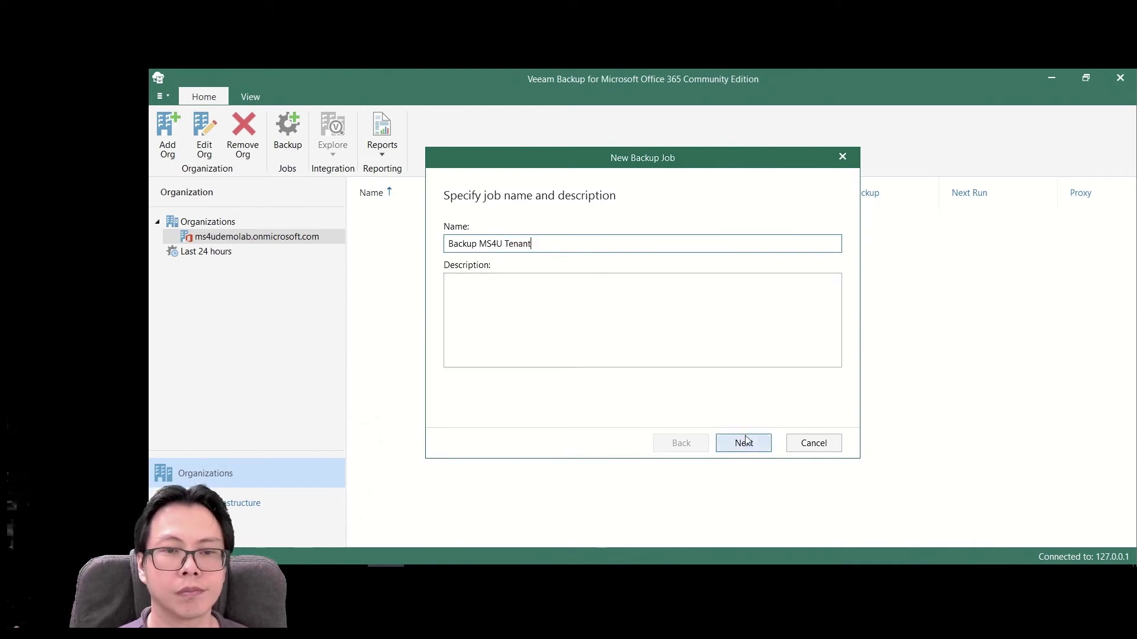
left_click(744, 443)
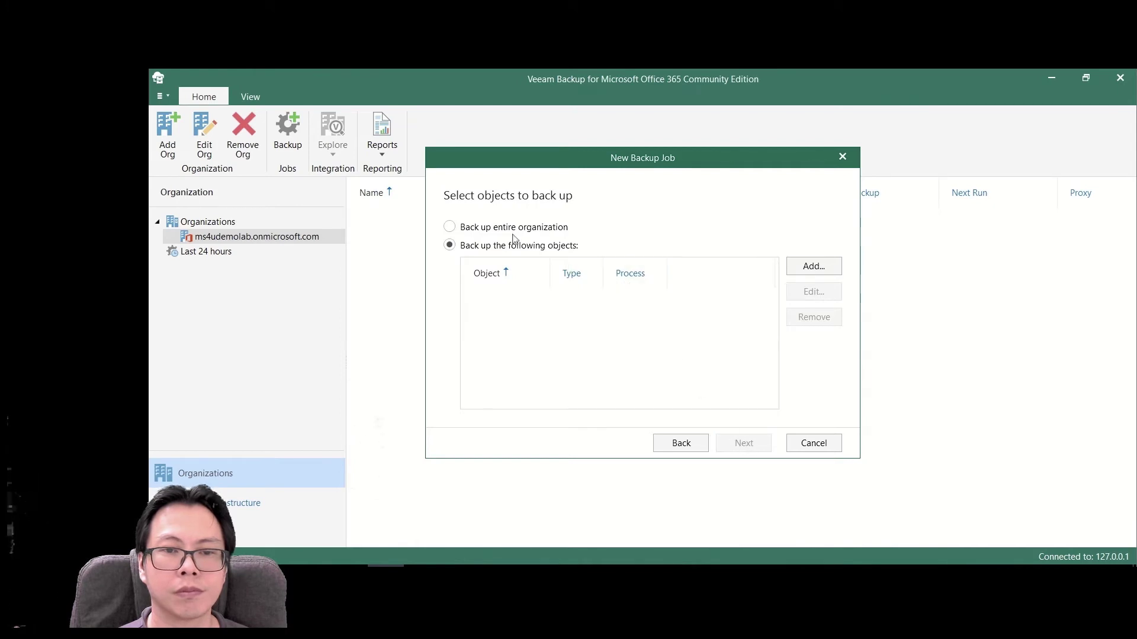
left_click(514, 228)
left_click(721, 445)
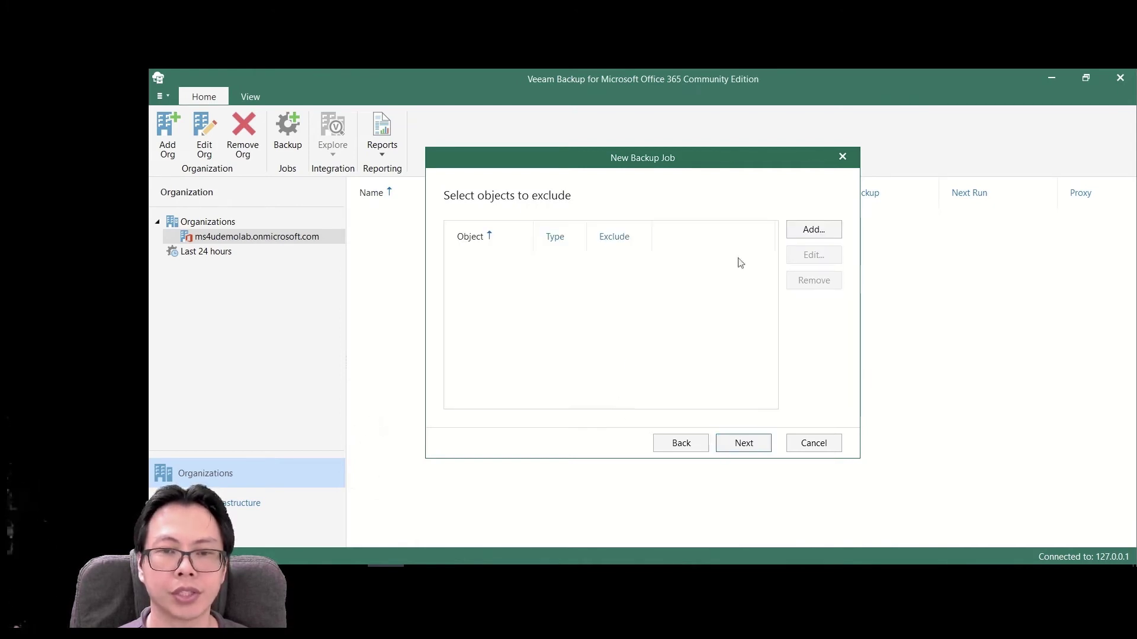
left_click(743, 445)
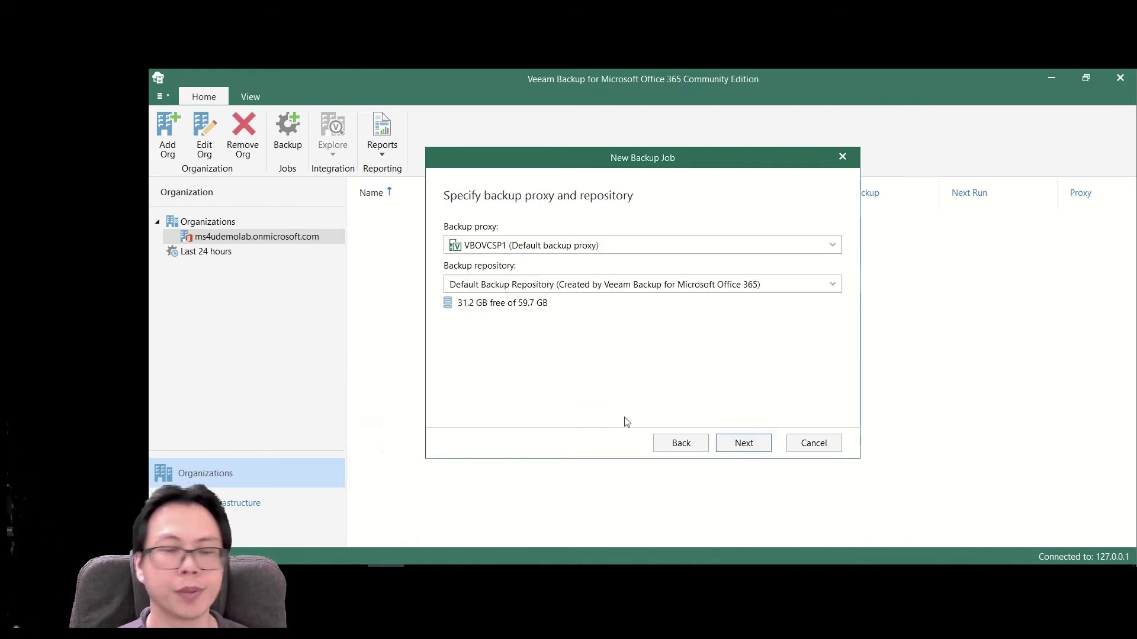
left_click(597, 286)
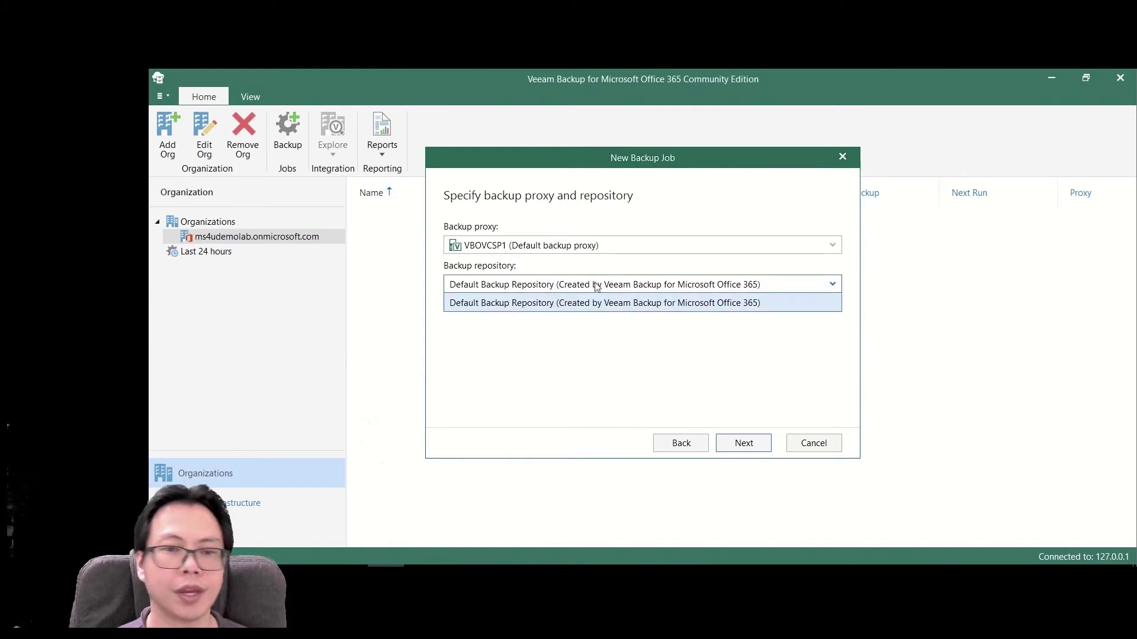
left_click(595, 288)
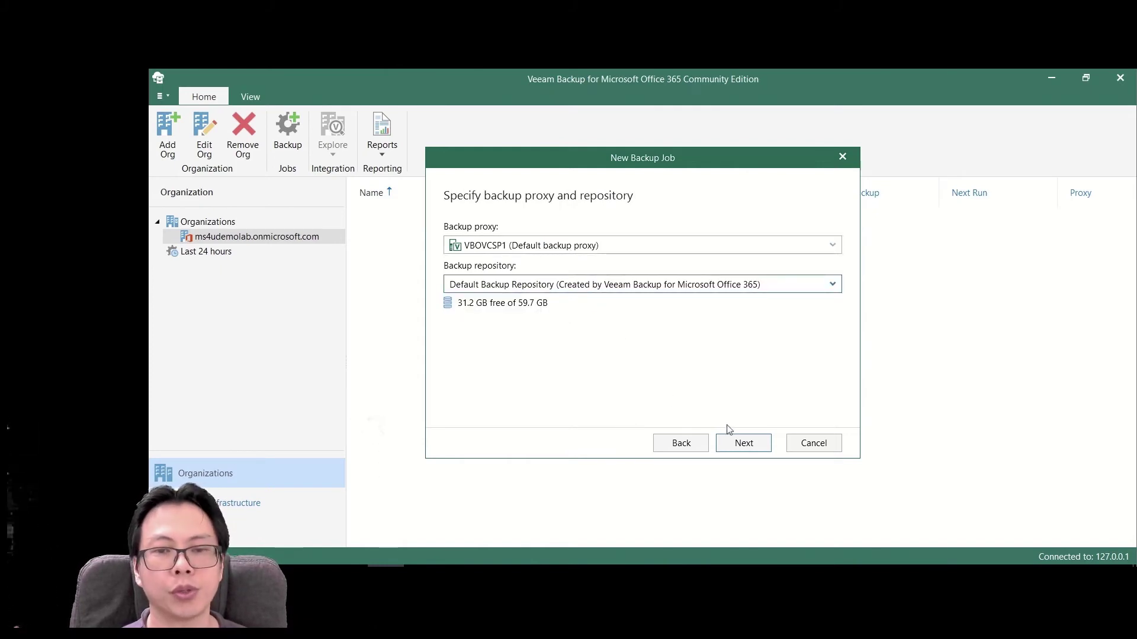
left_click(744, 444)
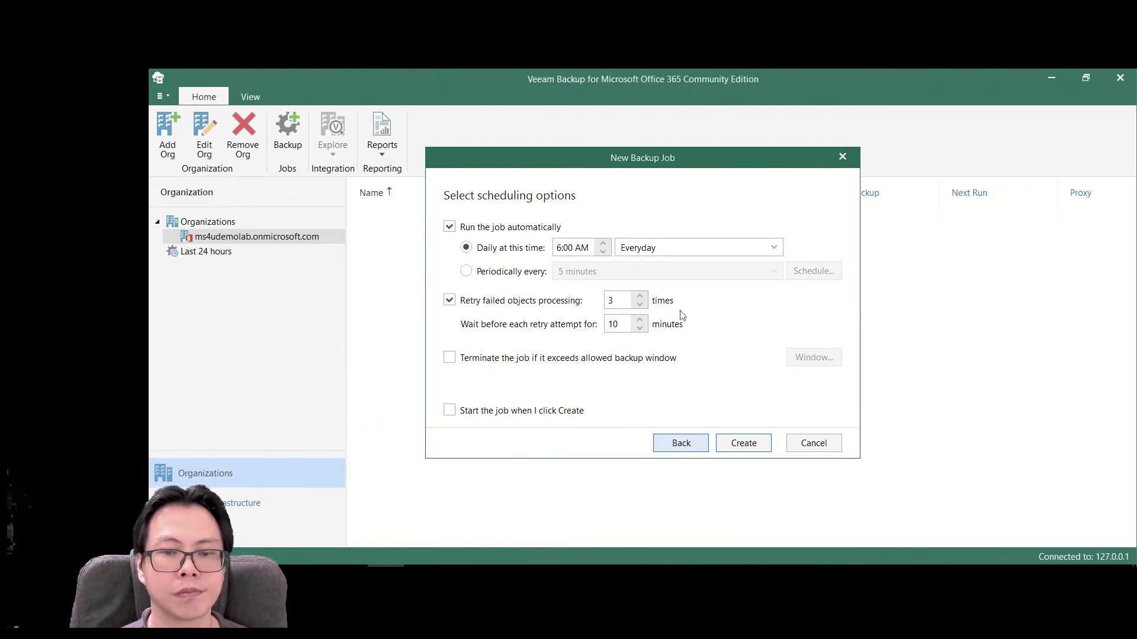
left_click(541, 415)
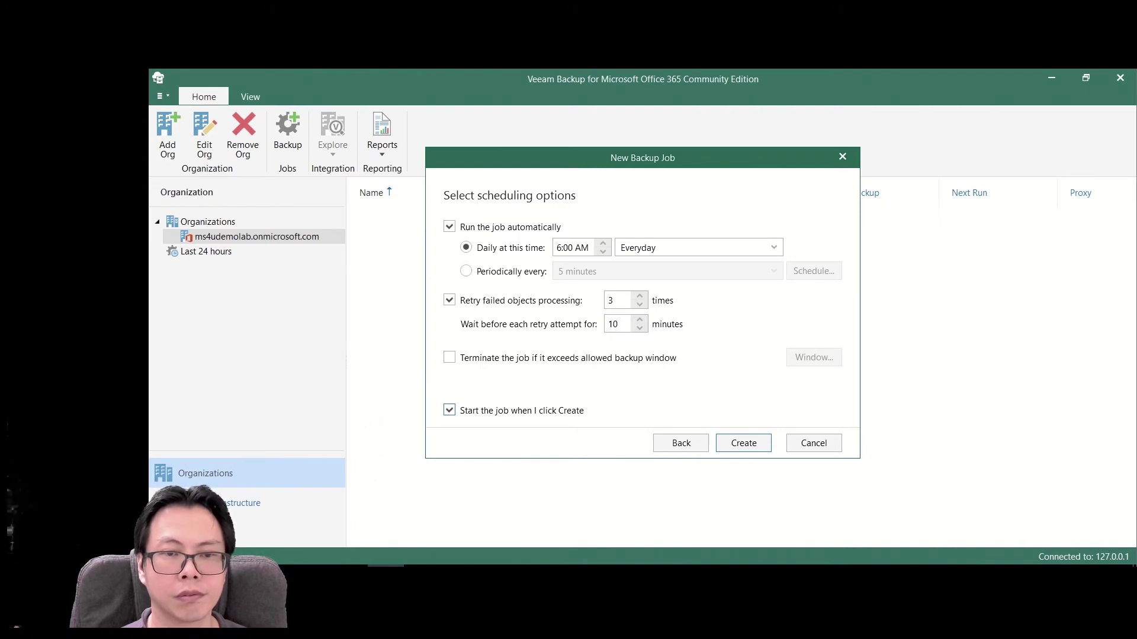
left_click(740, 444)
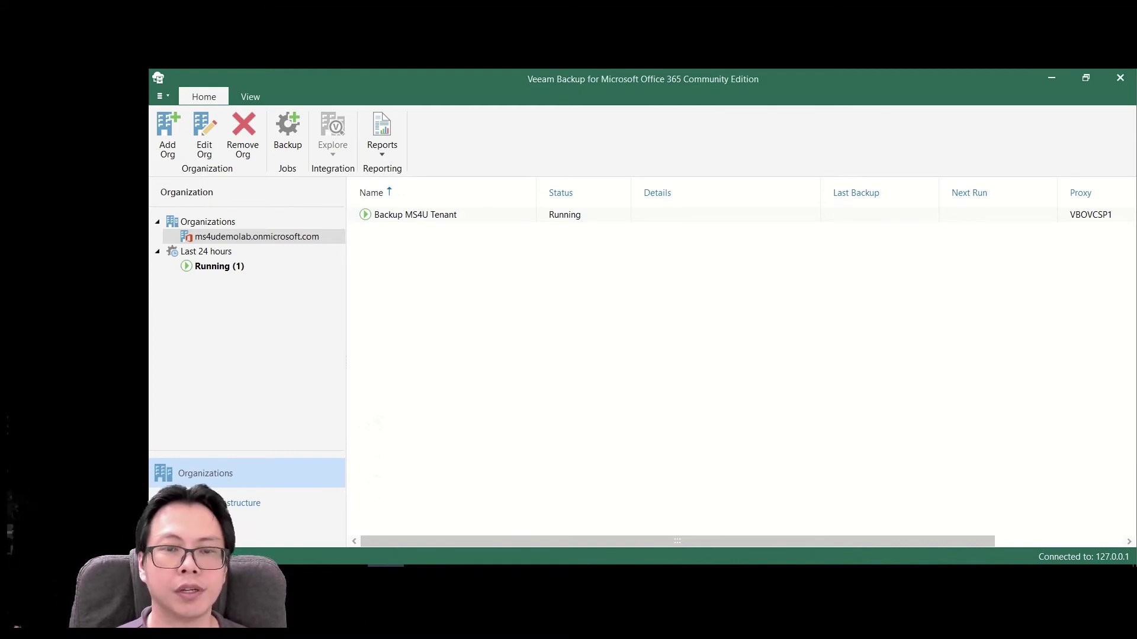
- Review the running Backup MS4U Tenant session details and the ms4udemolab.onmicrosoft.com organization
left_click(415, 214)
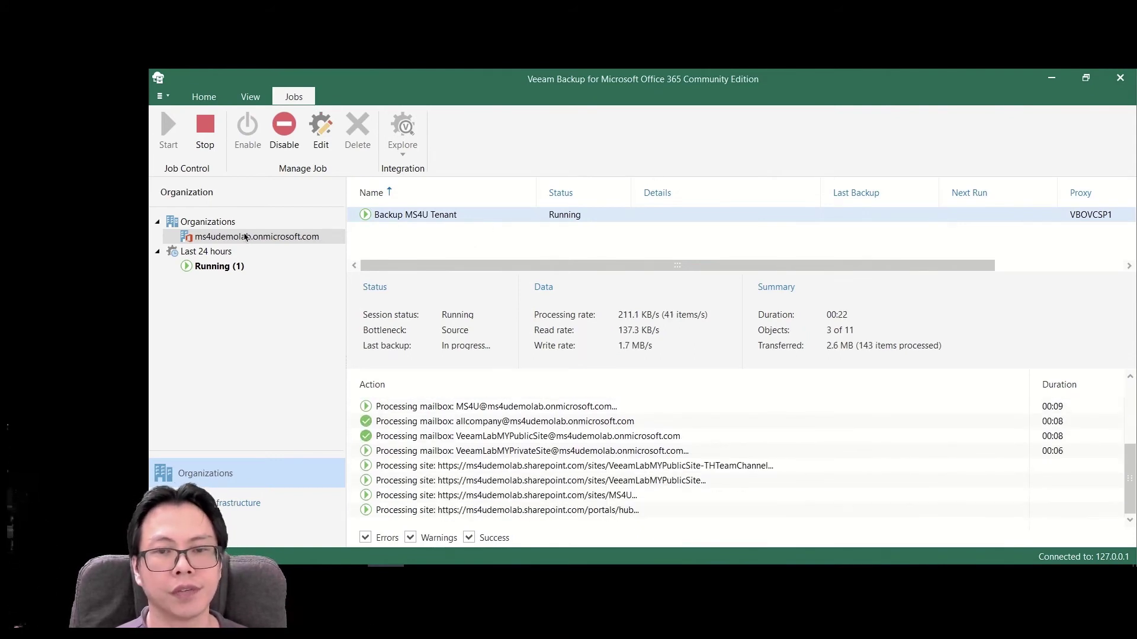
left_click(216, 227)
right_click(217, 229)
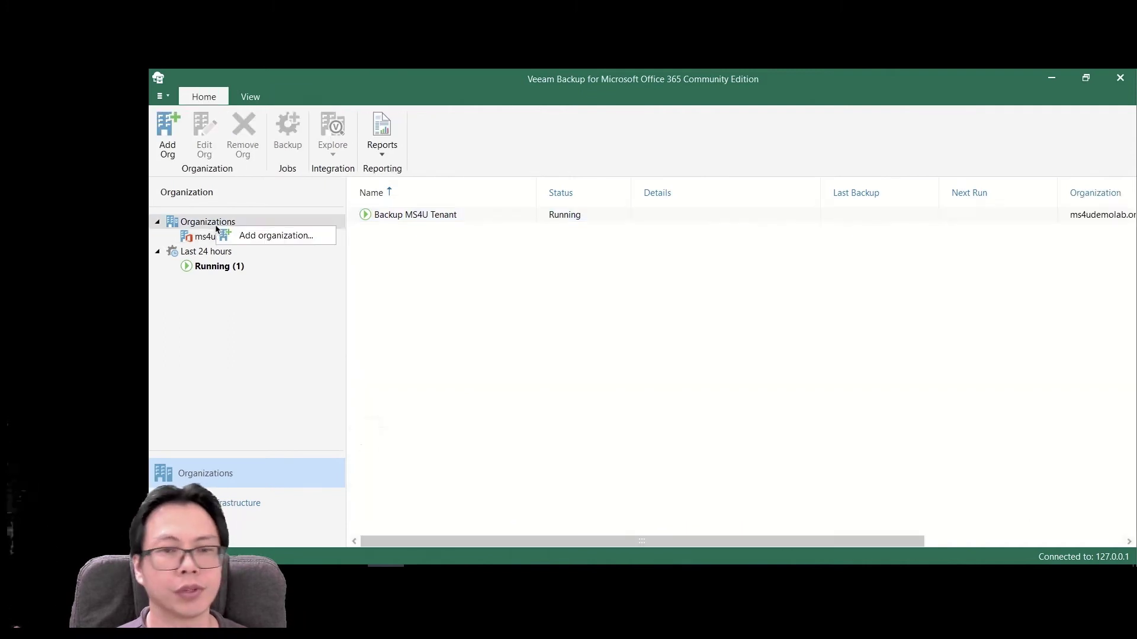
left_click(442, 284)
left_click(259, 239)
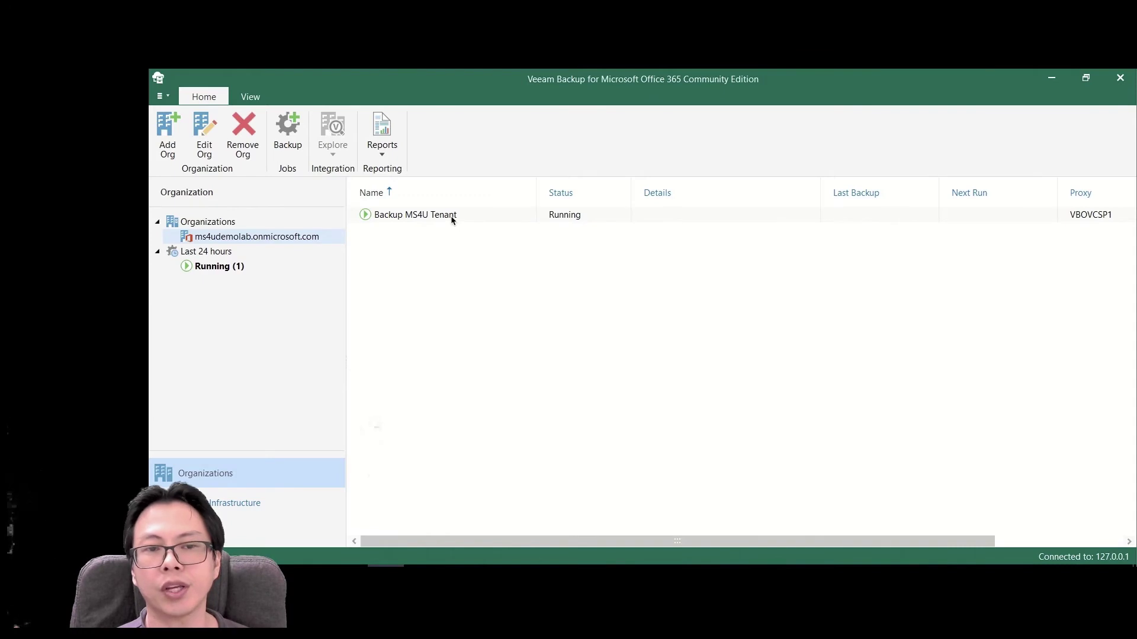
left_click(452, 219)
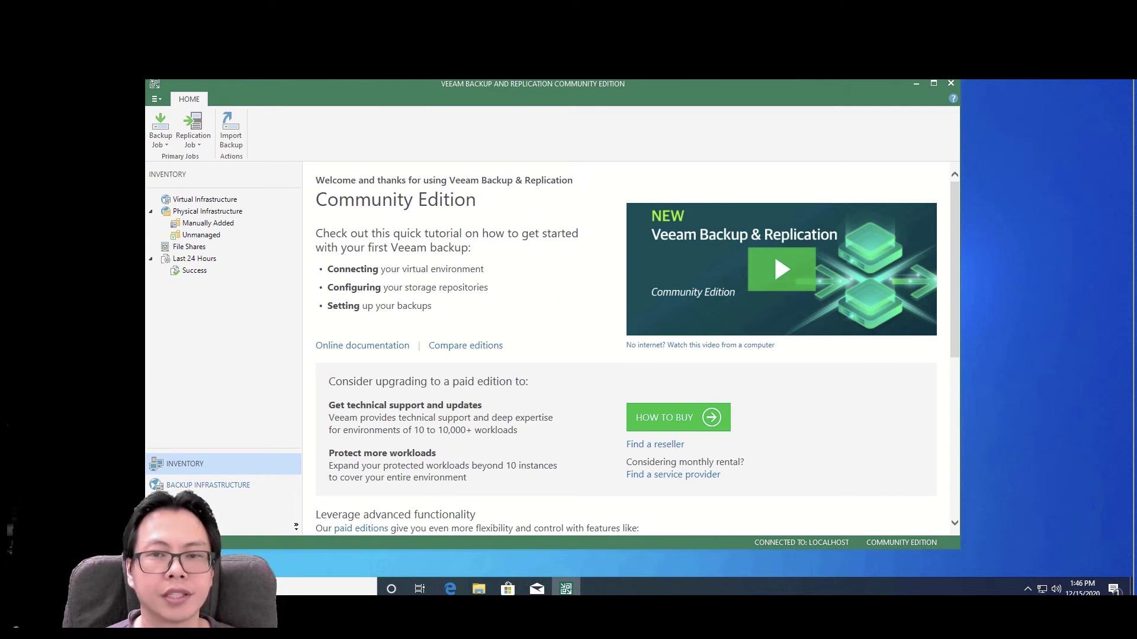
- In Backup Infrastructure > Service Providers, maximize the window and start adding provider 192.168.0.57 on port 6180
left_click(224, 485)
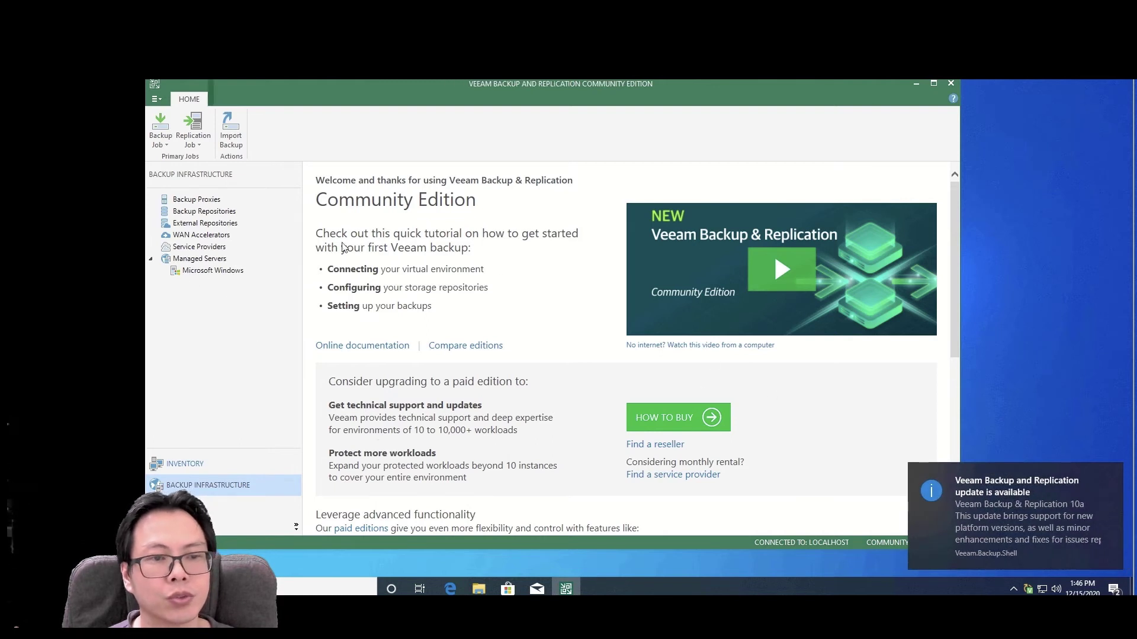
left_click(201, 247)
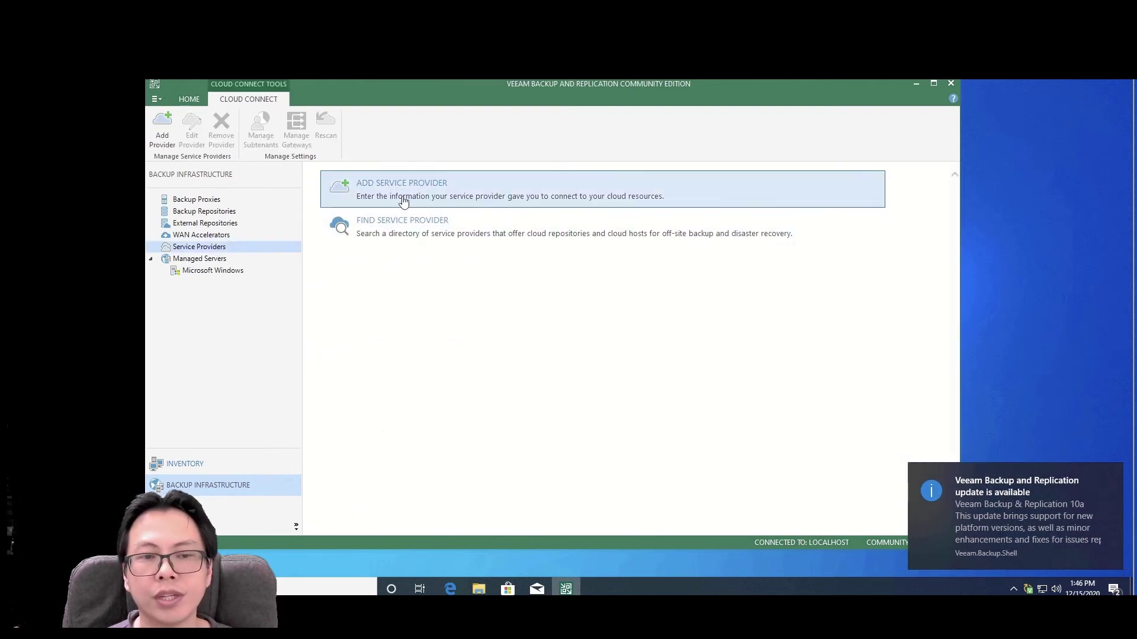
left_click(933, 83)
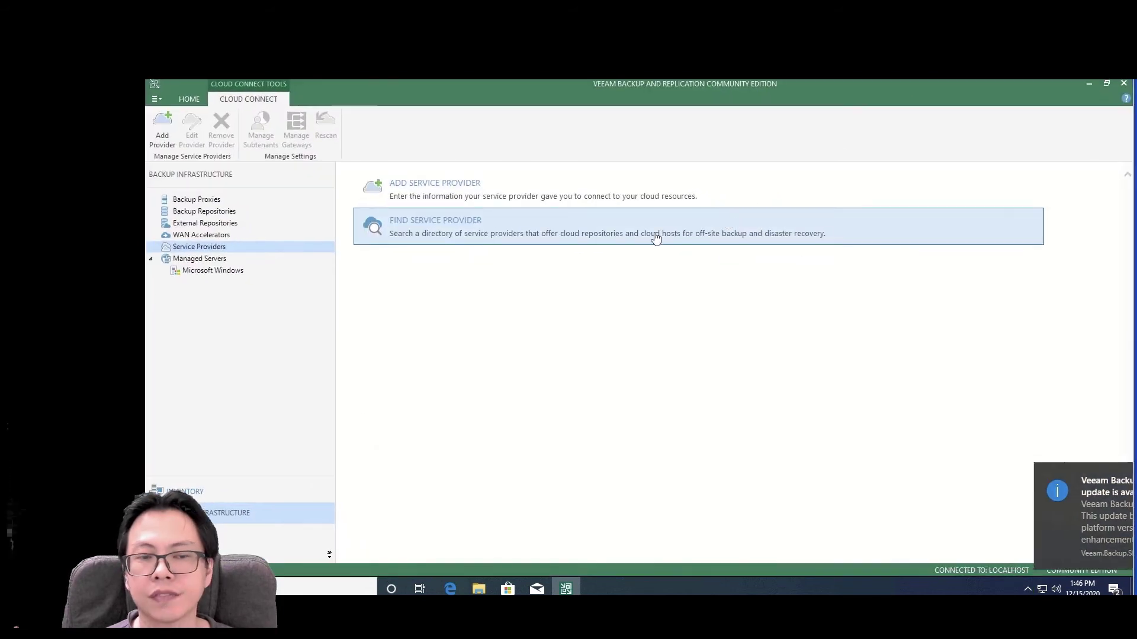
left_click(421, 195)
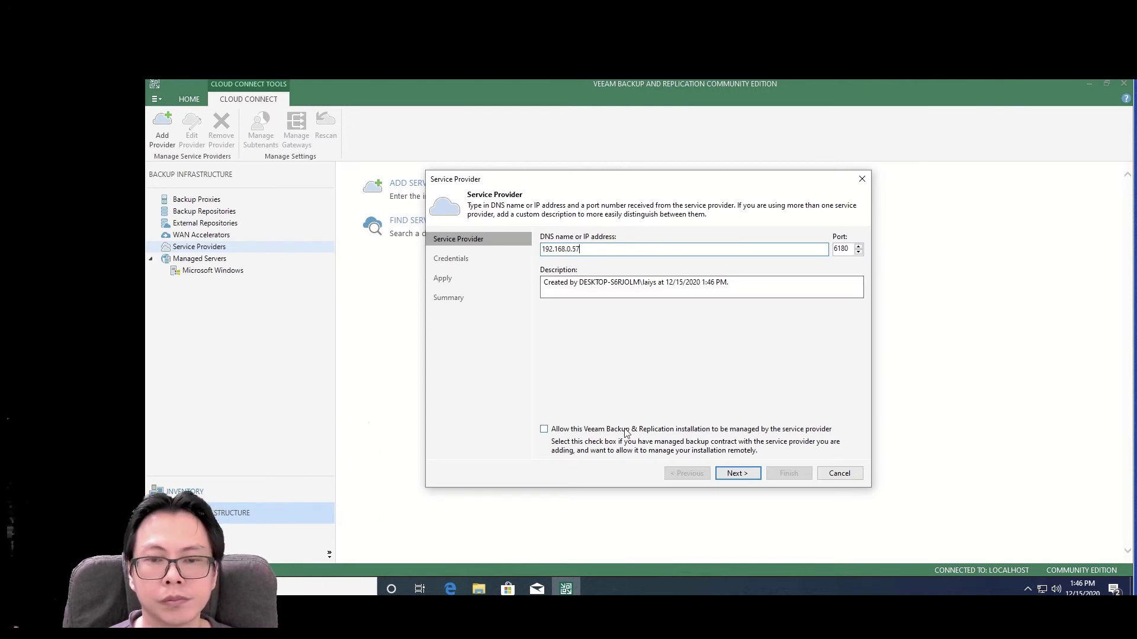
- Accept the provider's certificate and add new credentials with the provider-issued username and password
left_click(737, 473)
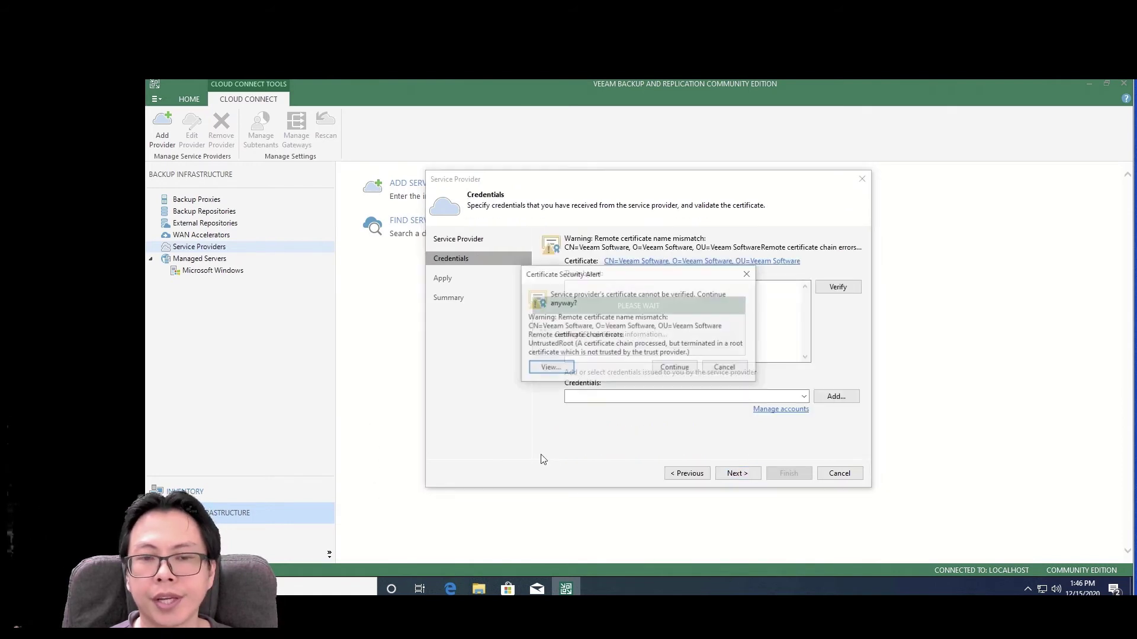
left_click(675, 367)
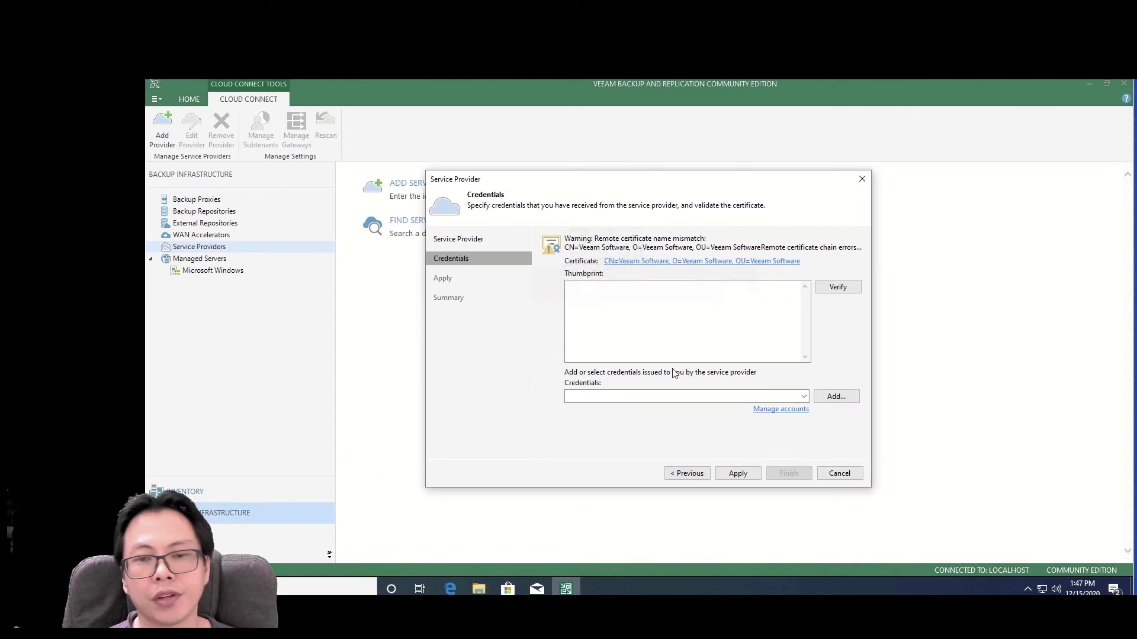
left_click(836, 397)
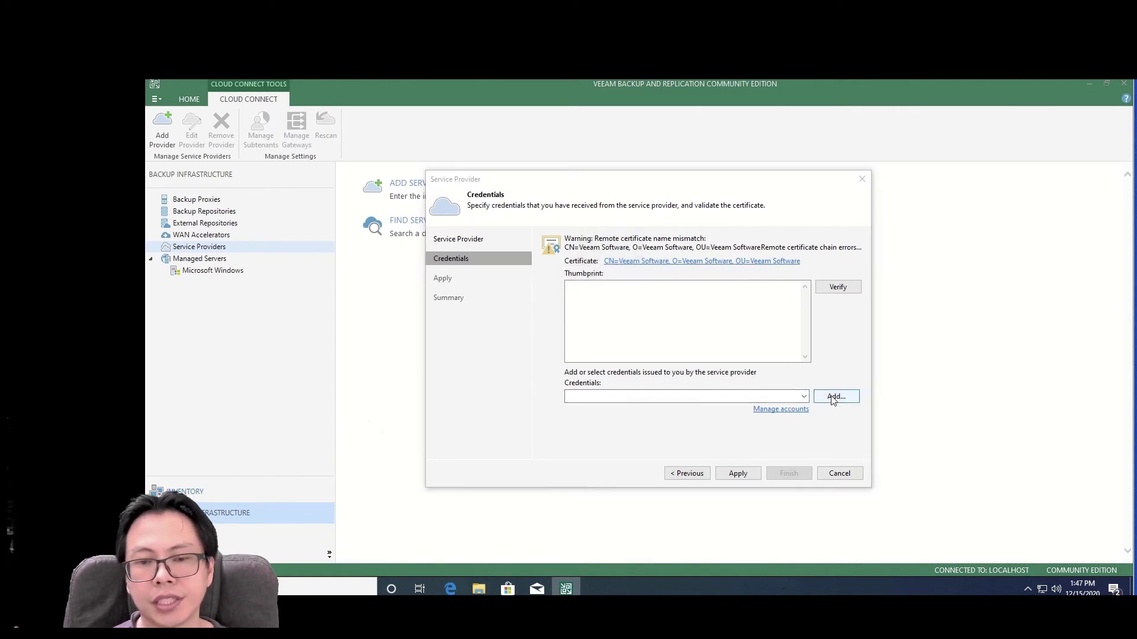
type("e")
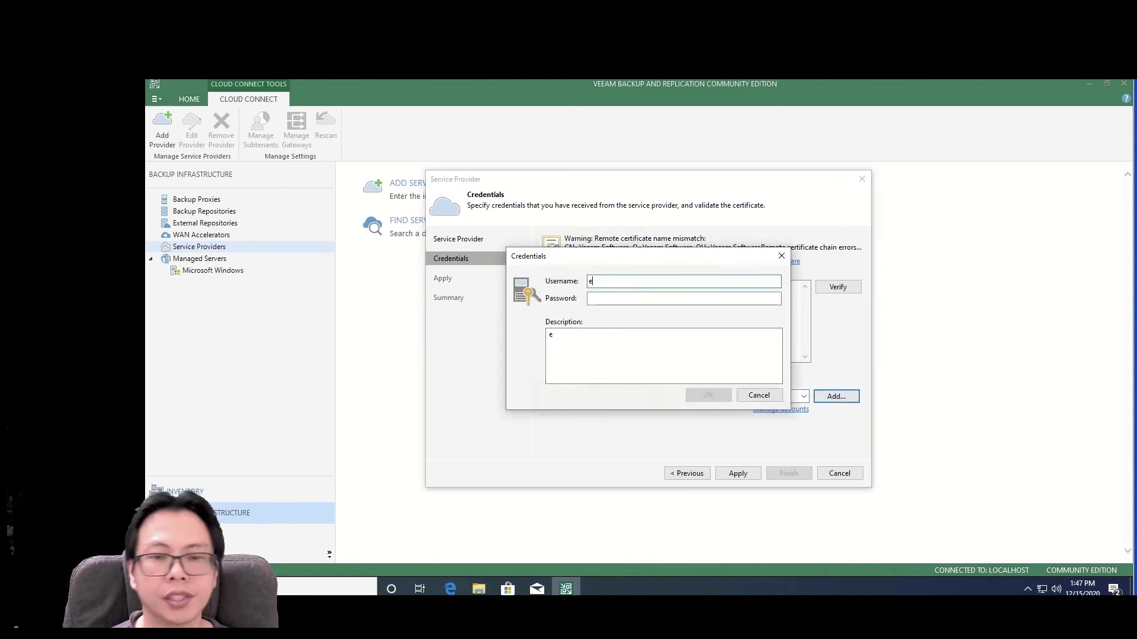
type("riclaiys")
key("Tab")
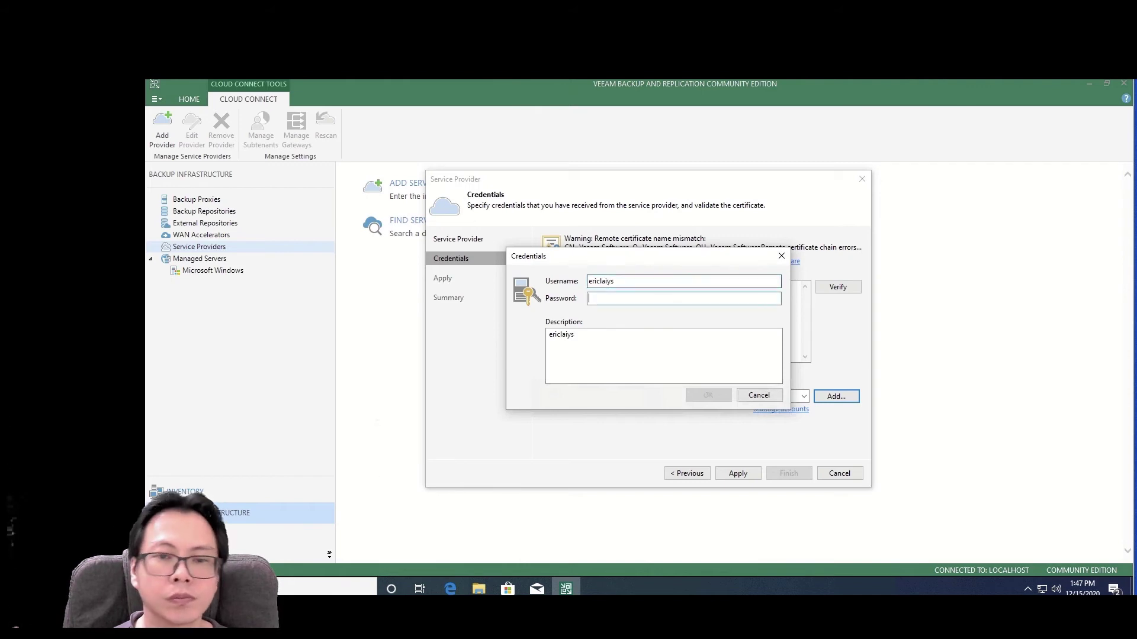
type("p")
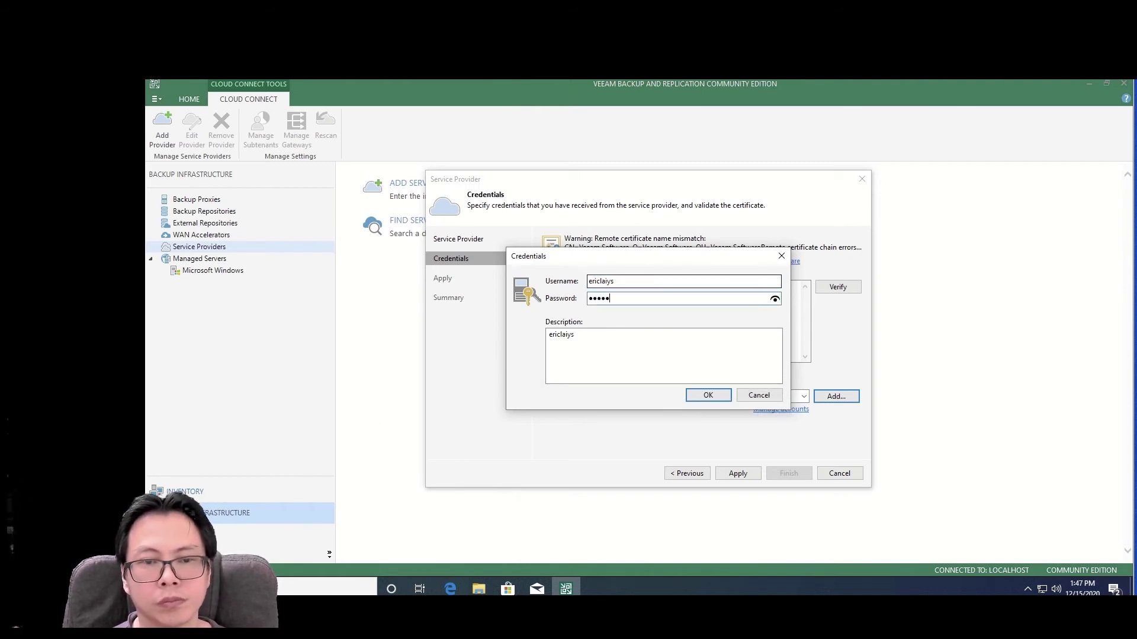
left_click(707, 395)
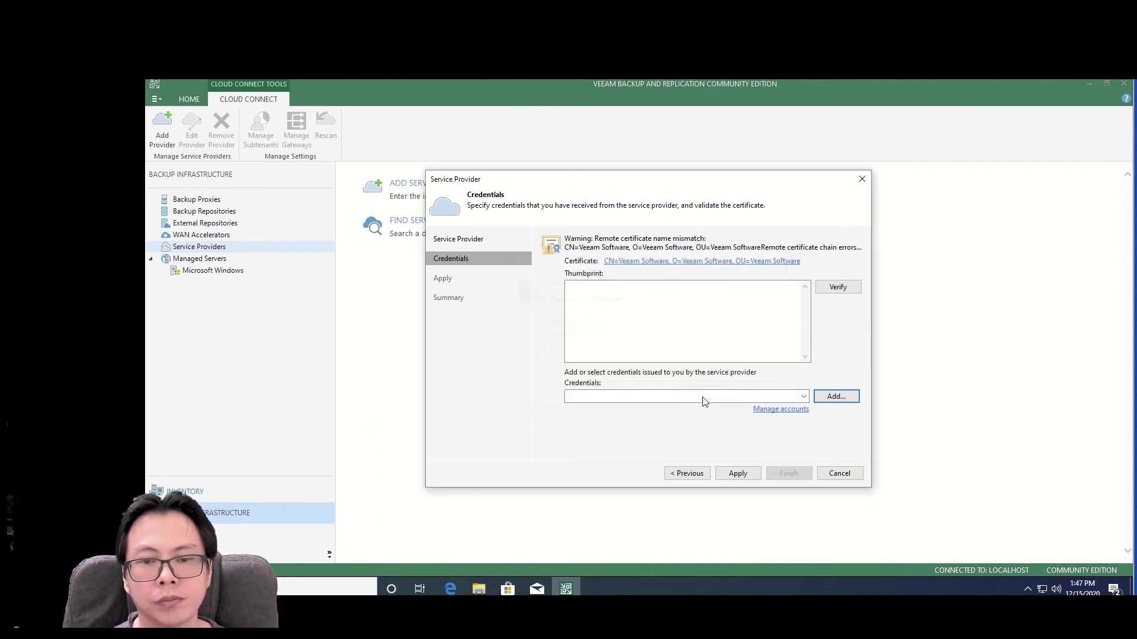
- Apply and finish the wizard, dismiss the rescan report, select 192.168.0.57, and minimize the console
left_click(735, 473)
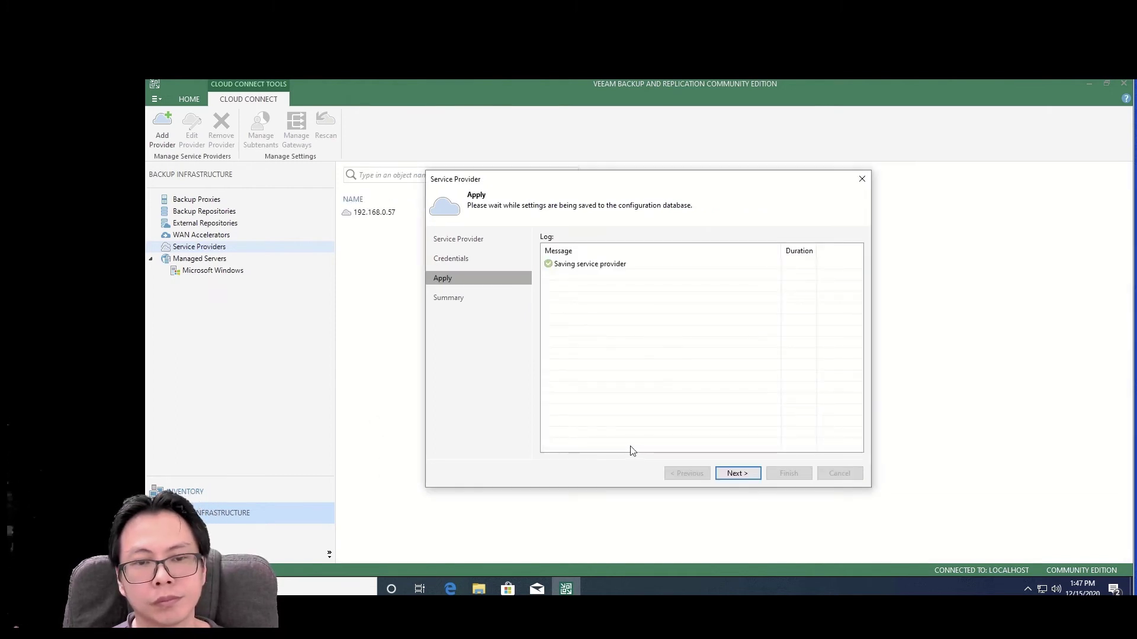
left_click(738, 473)
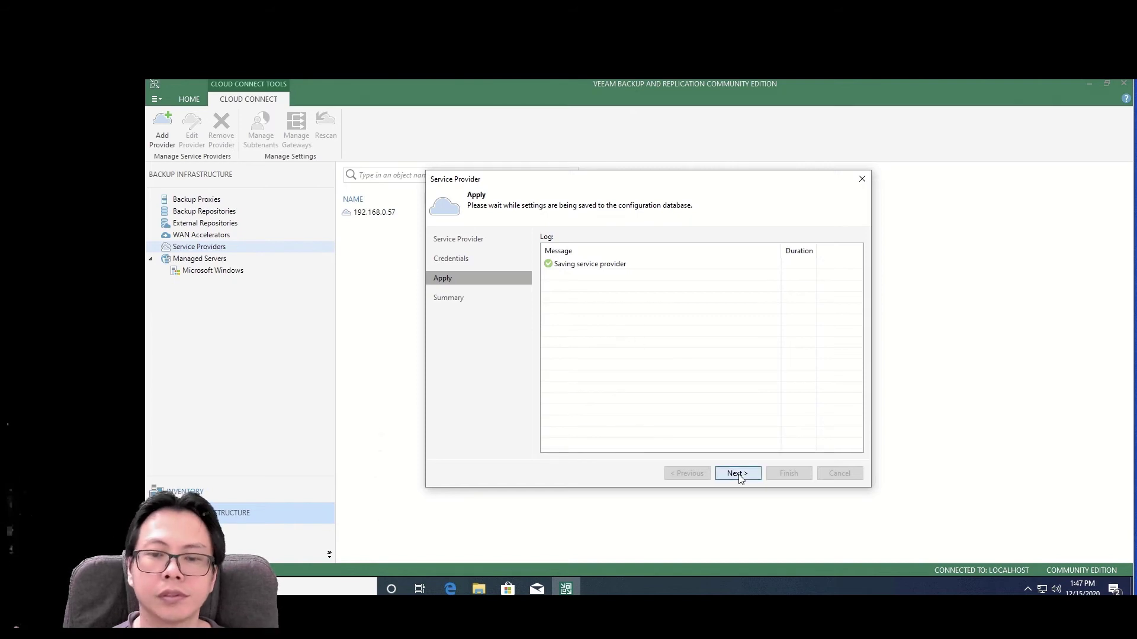
left_click(789, 474)
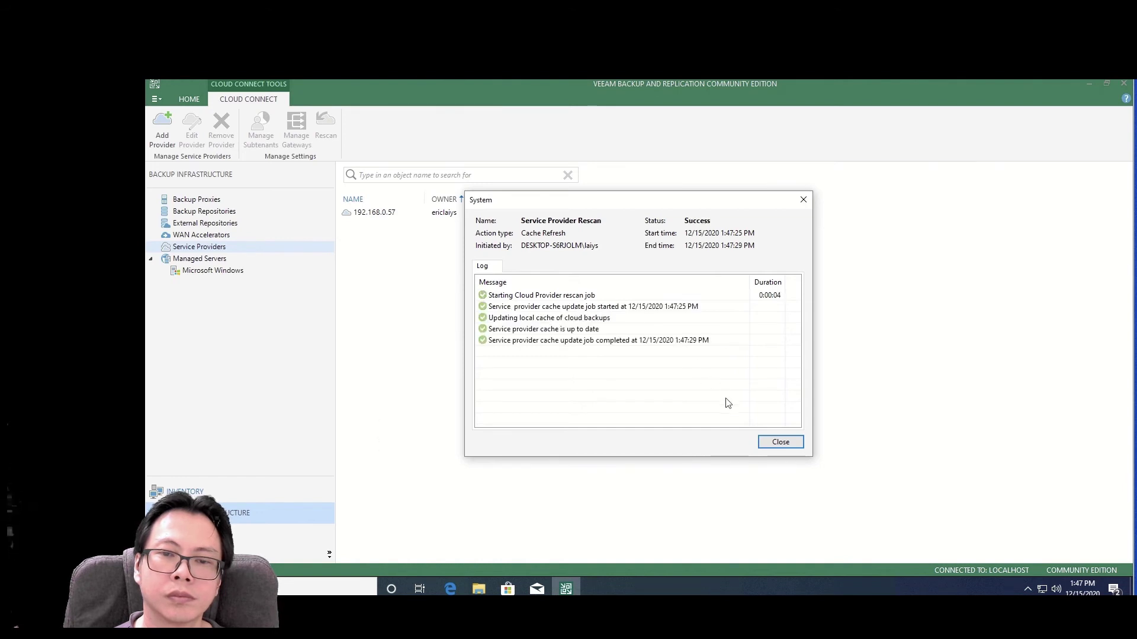
left_click(777, 444)
left_click(388, 214)
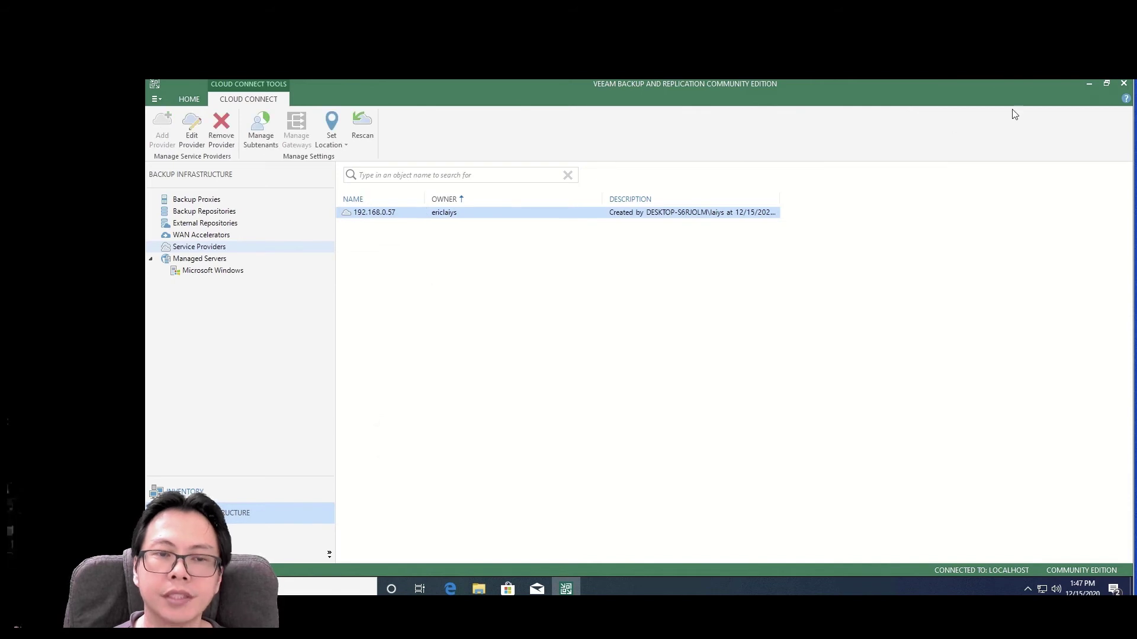
left_click(1090, 84)
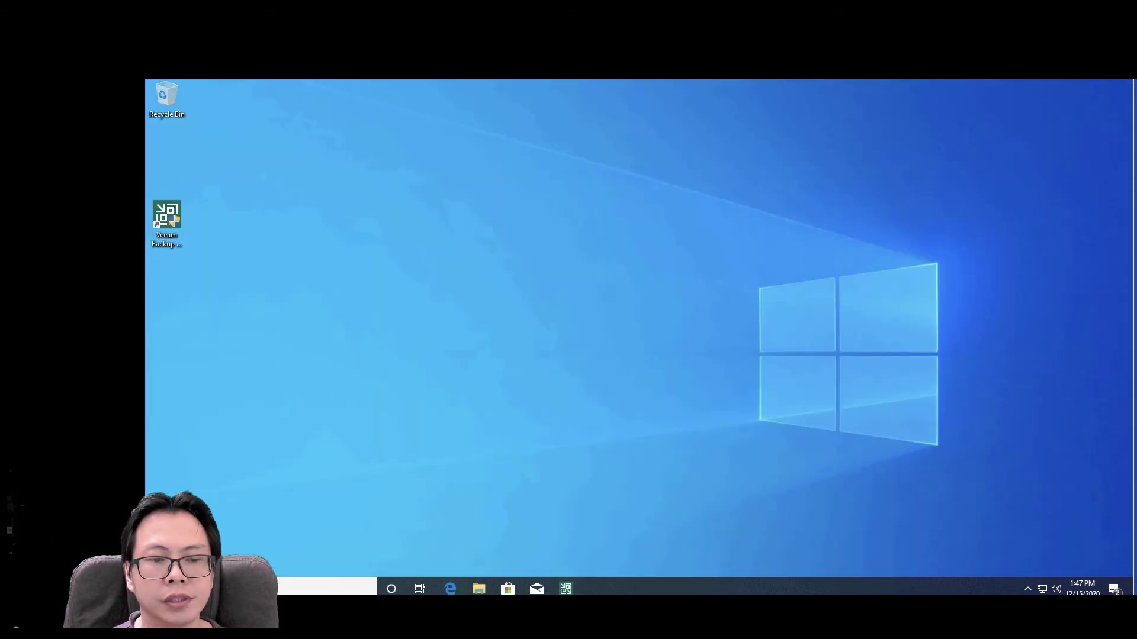
- Search Start for 'vee' and launch Veeam Explorer for Microsoft Exchange, allowing the UAC prompt
left_click(156, 588)
type("vee")
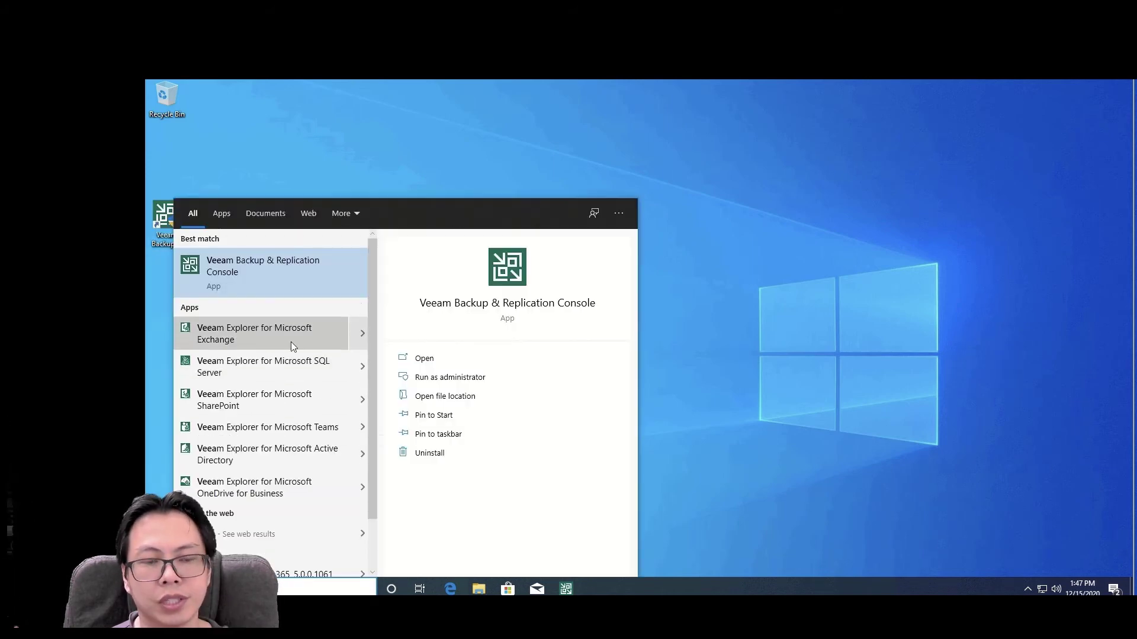
left_click(285, 342)
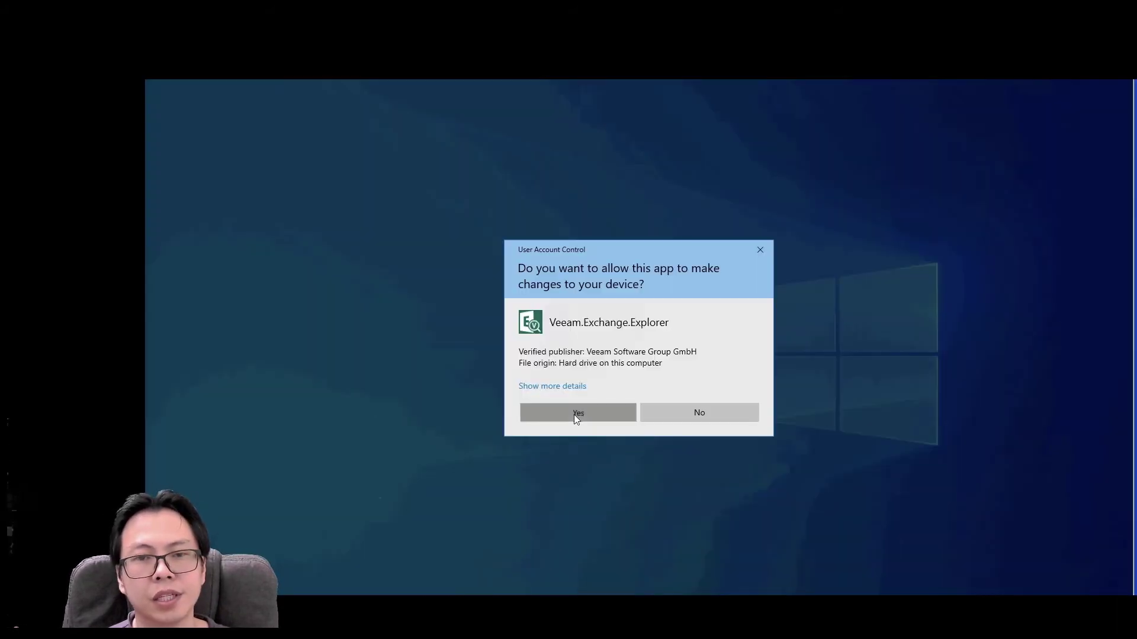
left_click(575, 413)
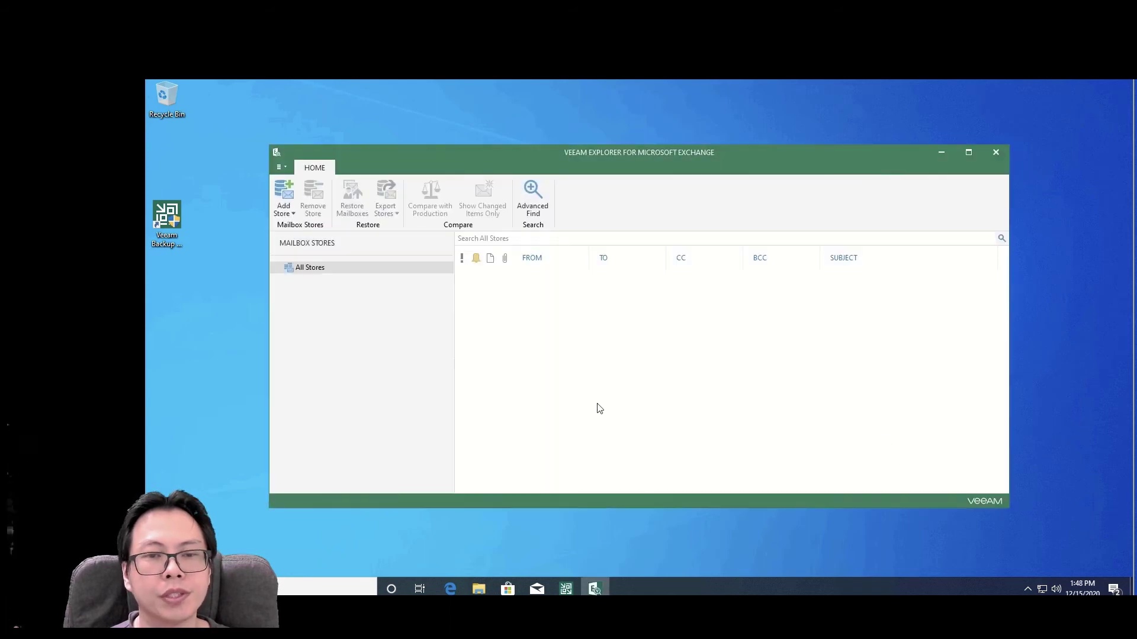
- Add a store from the Office 365 service provider with Default region and open the devicelogin link
left_click(968, 153)
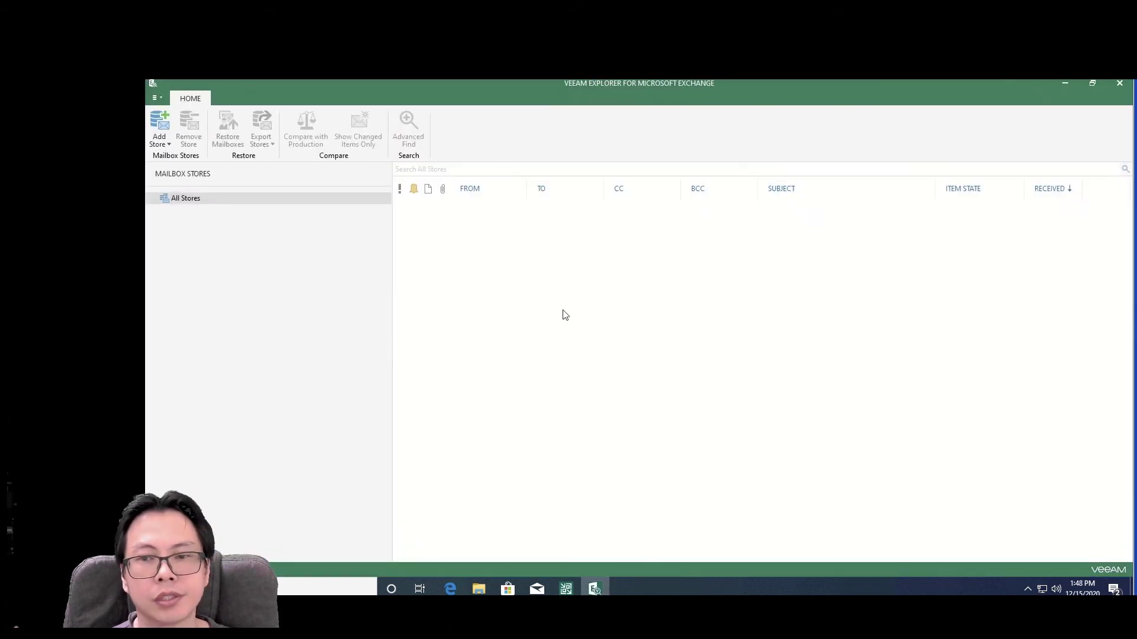
left_click(165, 146)
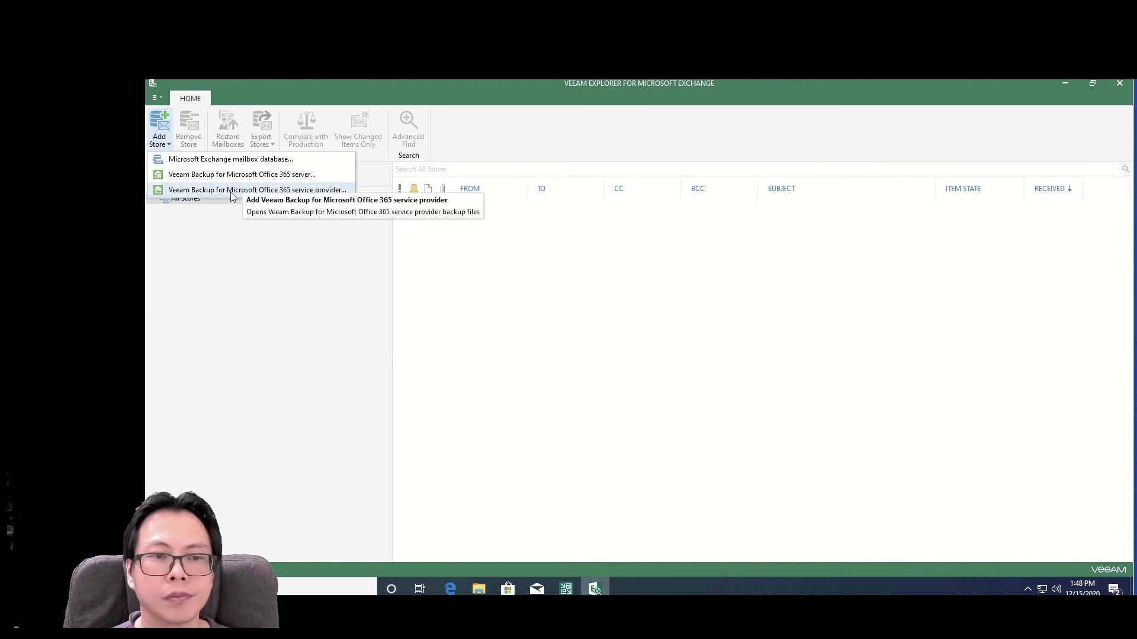
left_click(229, 191)
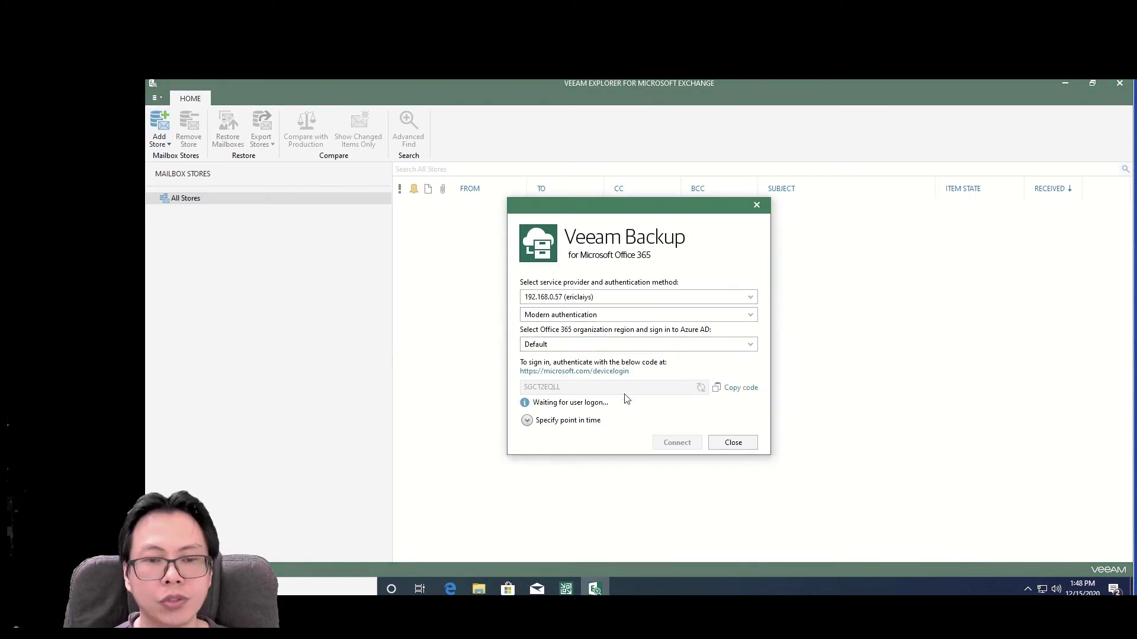
left_click(574, 346)
left_click(575, 355)
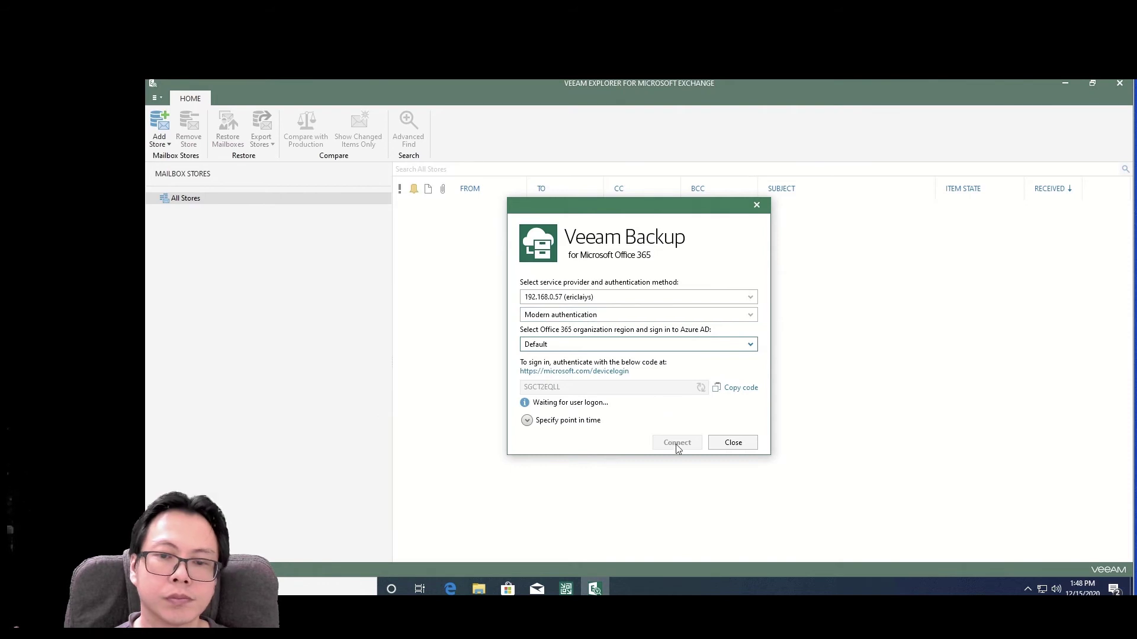
left_click(580, 372)
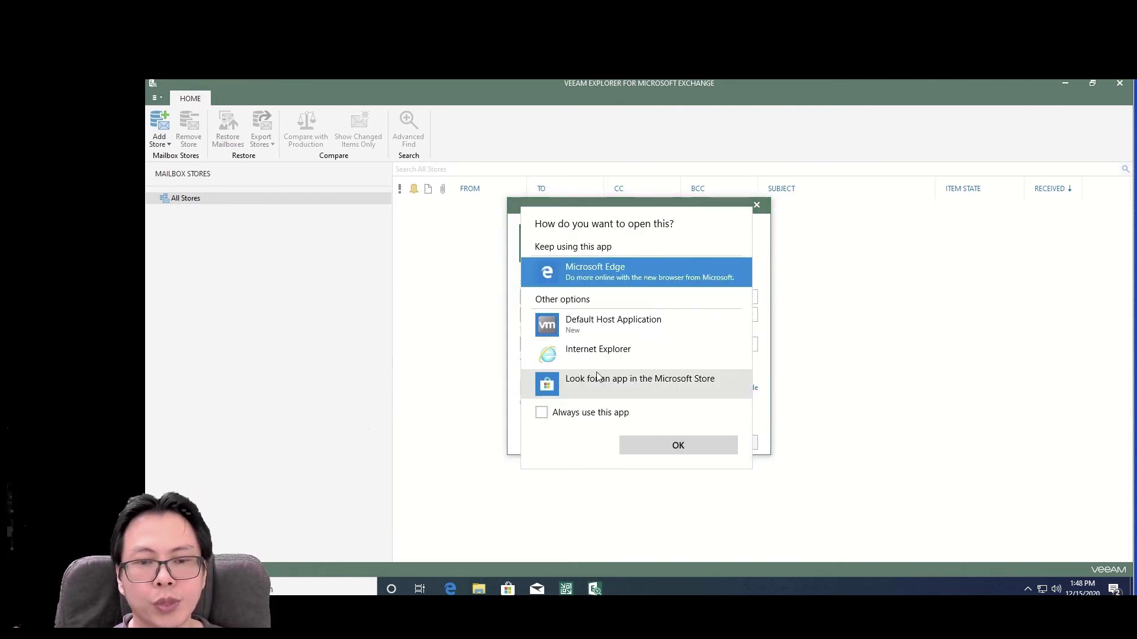
- Open the device login link in Internet Explorer, accepting the recommended settings
left_click(578, 355)
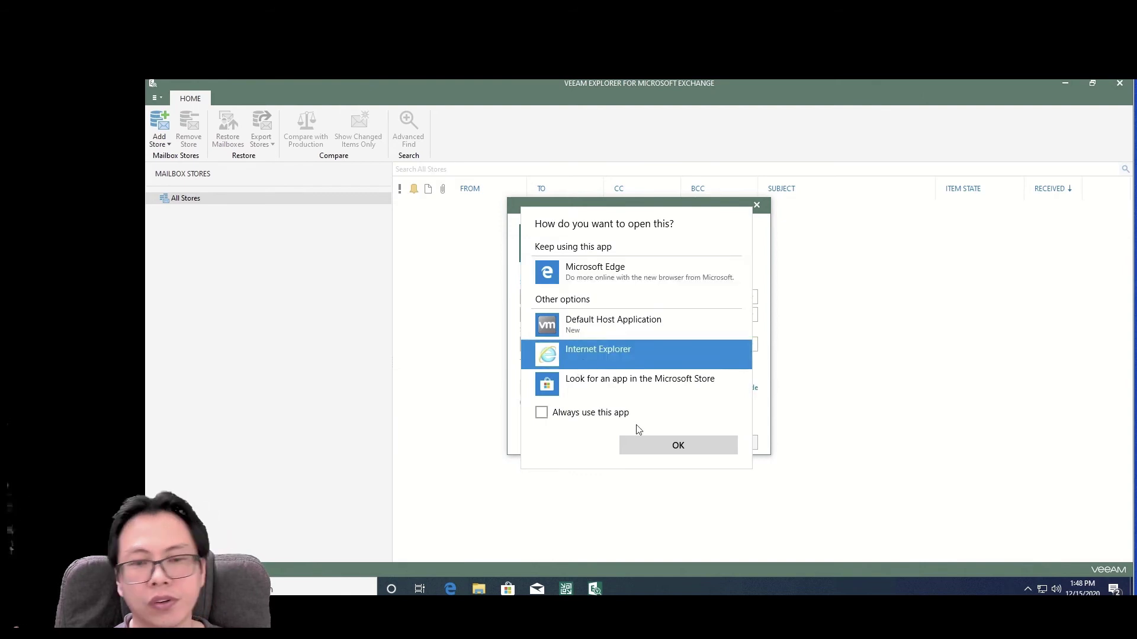
left_click(653, 443)
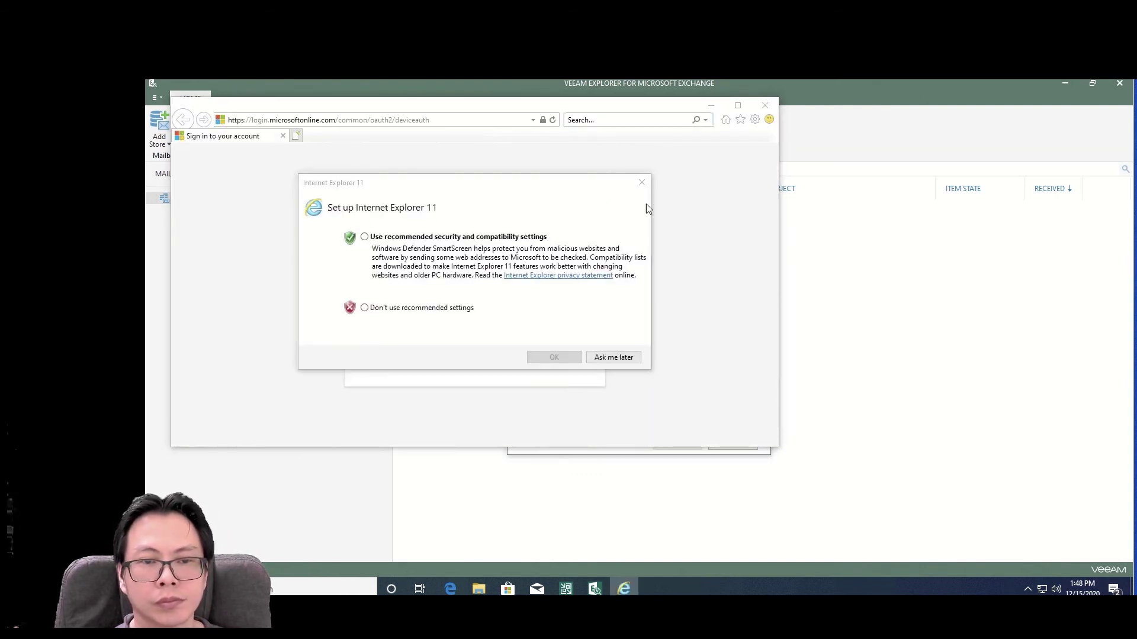
left_click(455, 238)
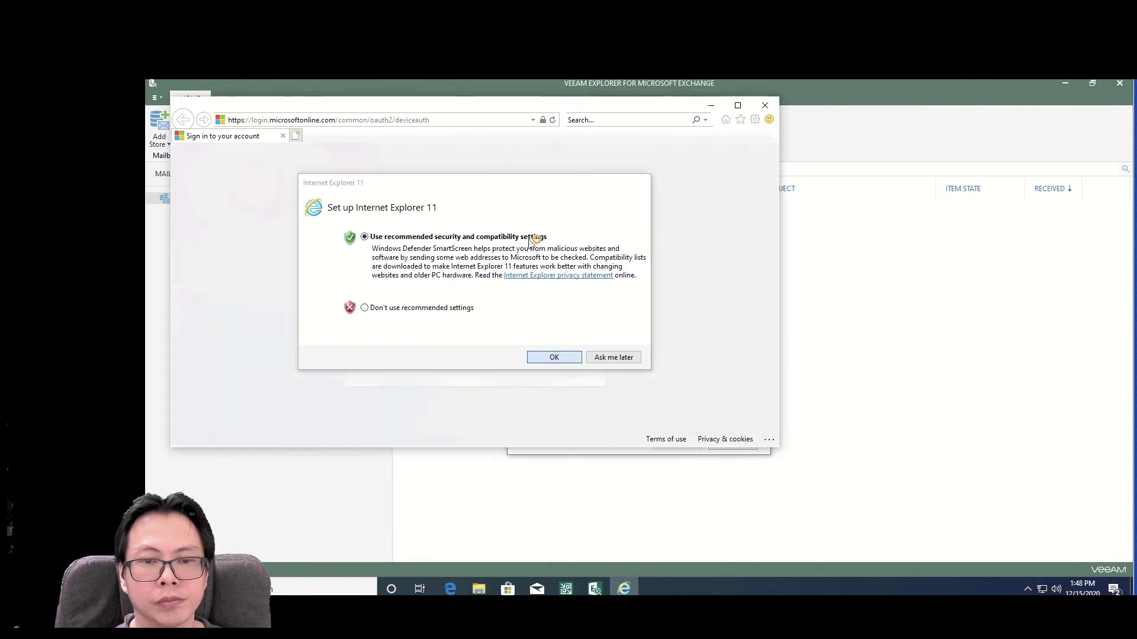
left_click(553, 358)
- Arrange the browser beside the Veeam dialog and show the Sign in to your account page
left_click_drag(499, 107, 1030, 208)
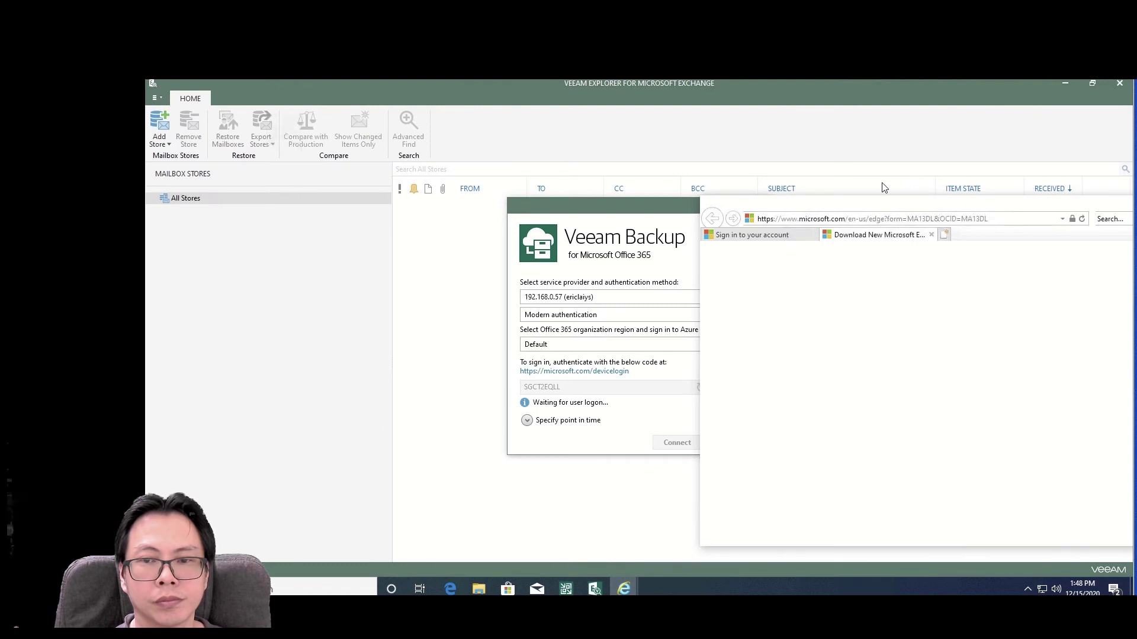
left_click_drag(912, 204, 765, 184)
left_click(527, 203)
left_click_drag(530, 203, 310, 209)
mouse_move(624, 582)
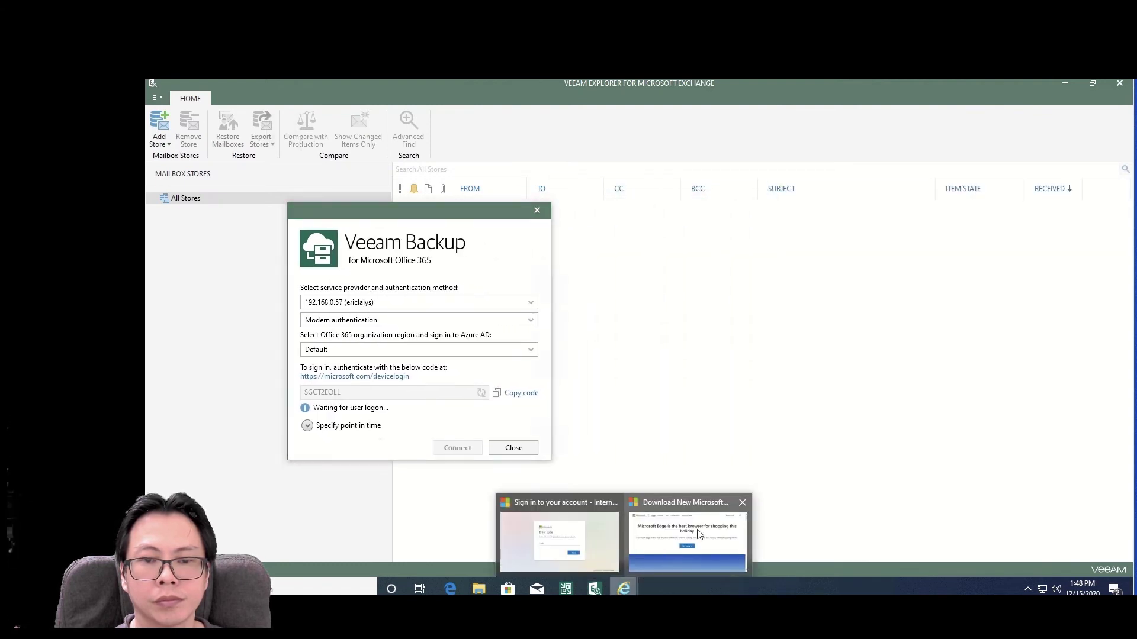
left_click(699, 533)
left_click(651, 217)
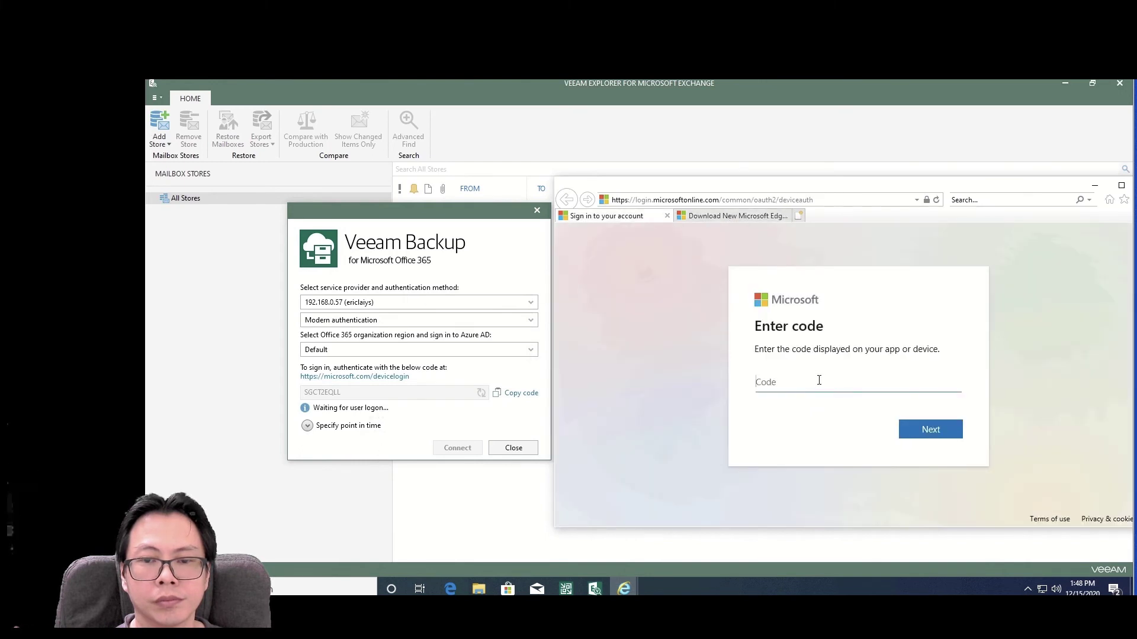
- Enter the device code, the account e-mail and password to sign in, declining to save the password
type("SG")
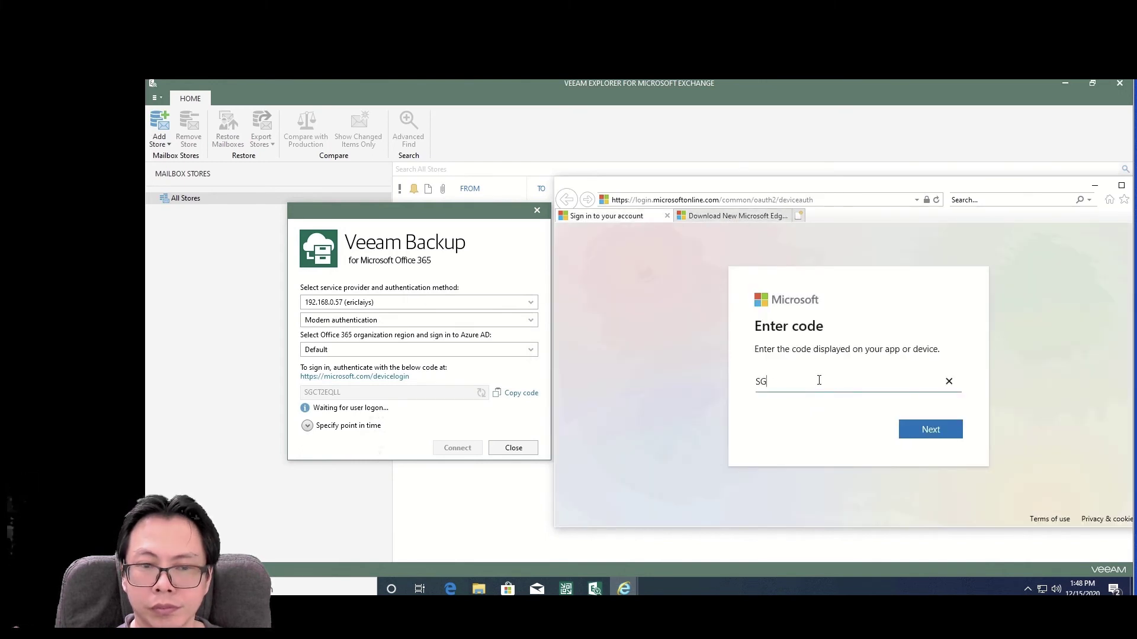
type("CT2EQLL")
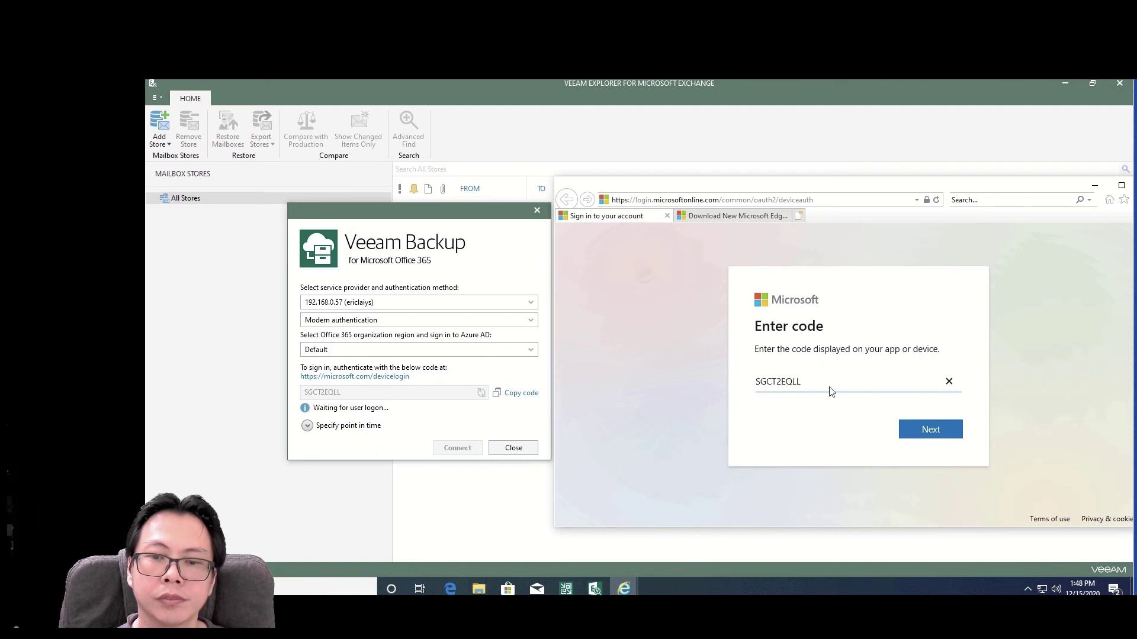
left_click(911, 427)
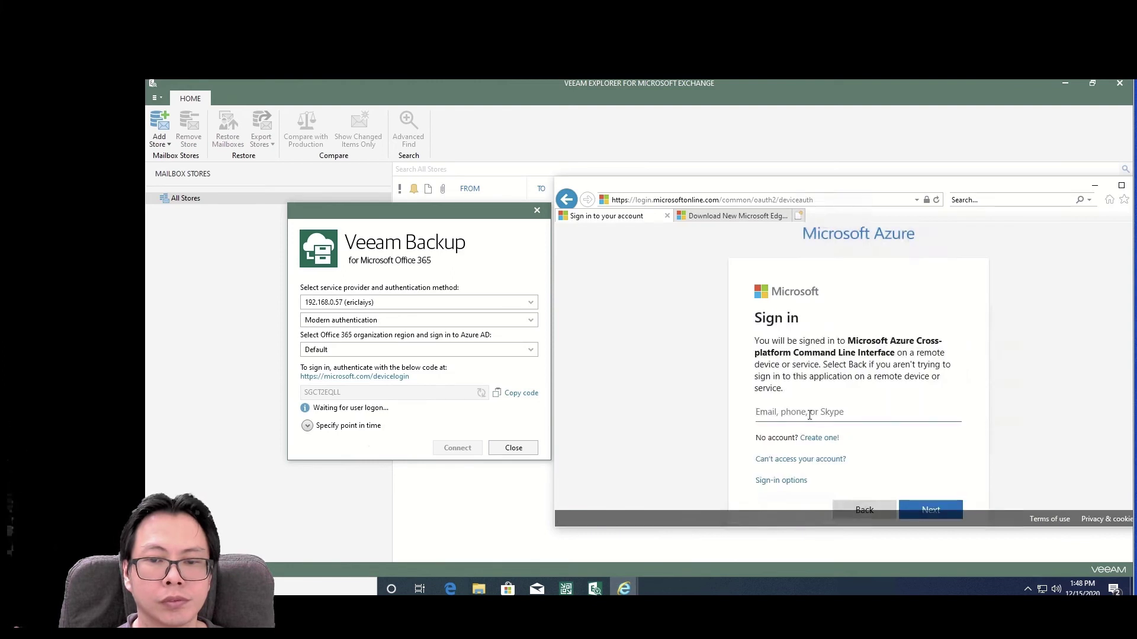
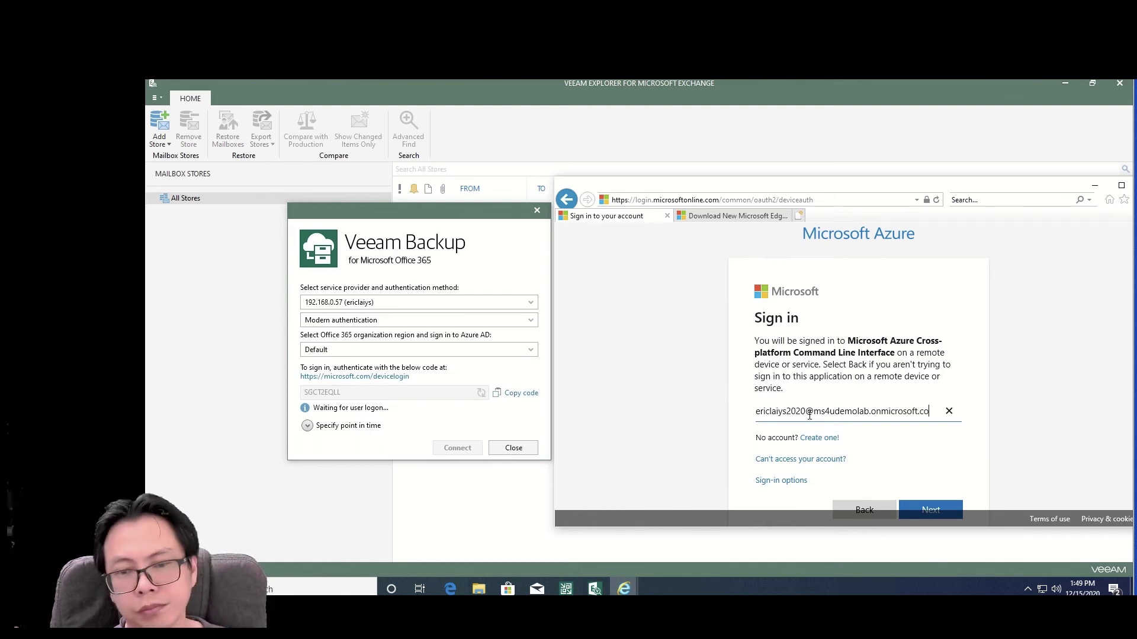
left_click(929, 511)
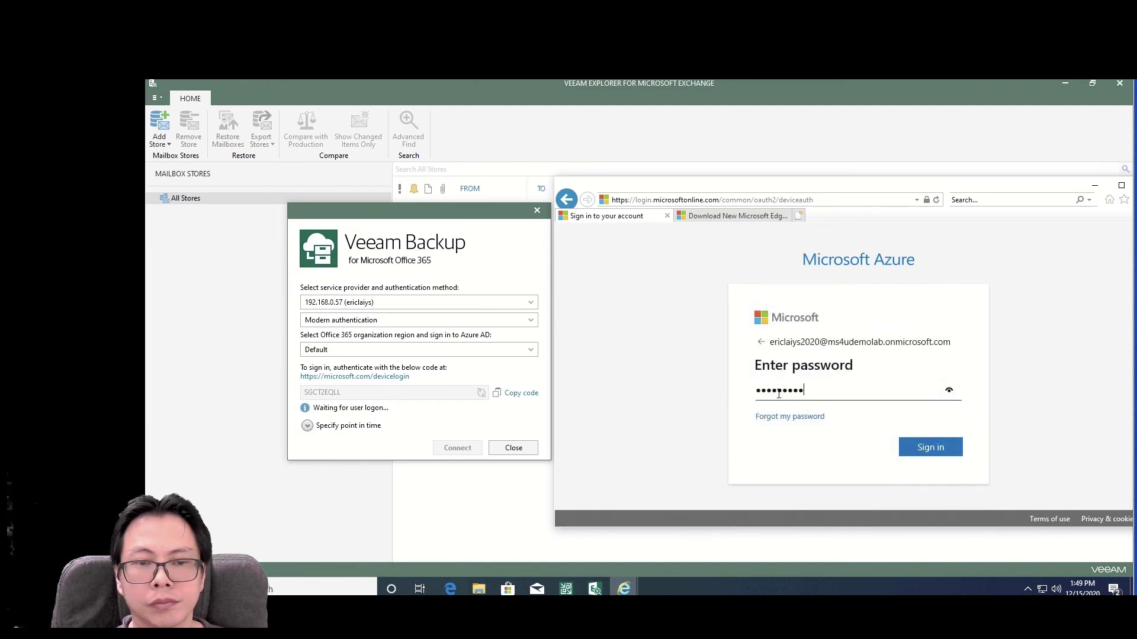
left_click(947, 449)
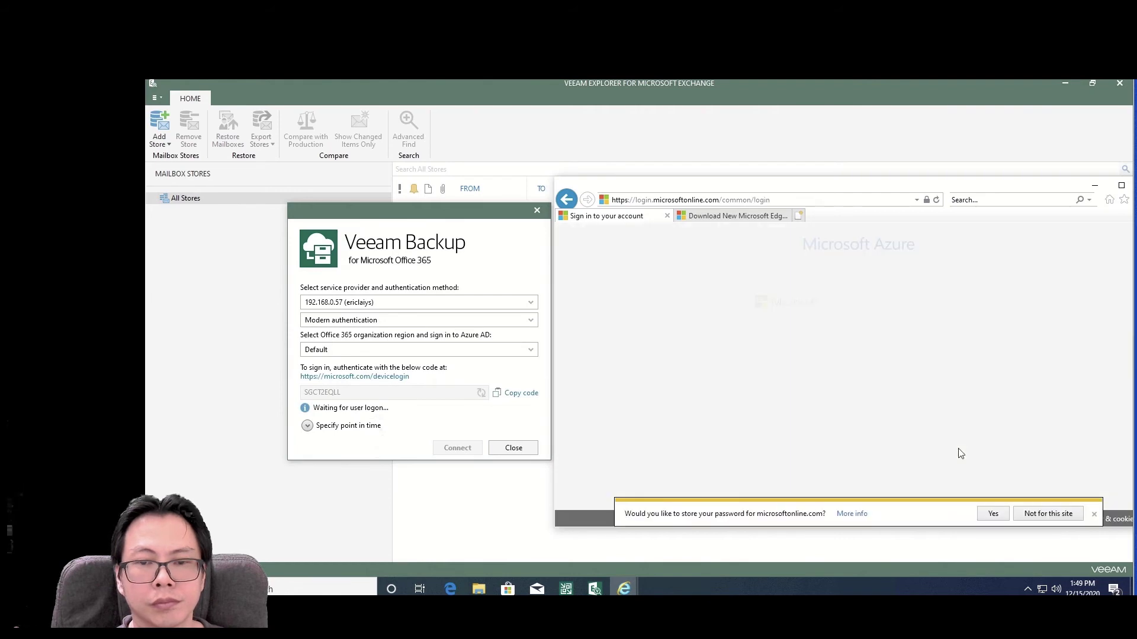
left_click(1093, 516)
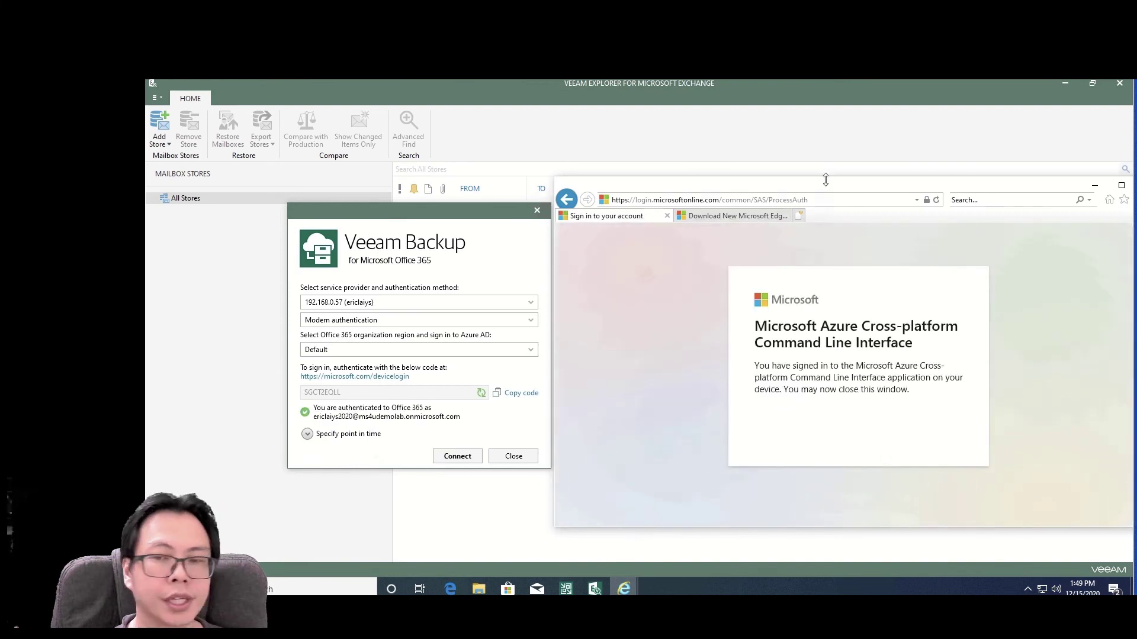
- Close Internet Explorer with all its tabs
left_click_drag(826, 178, 759, 177)
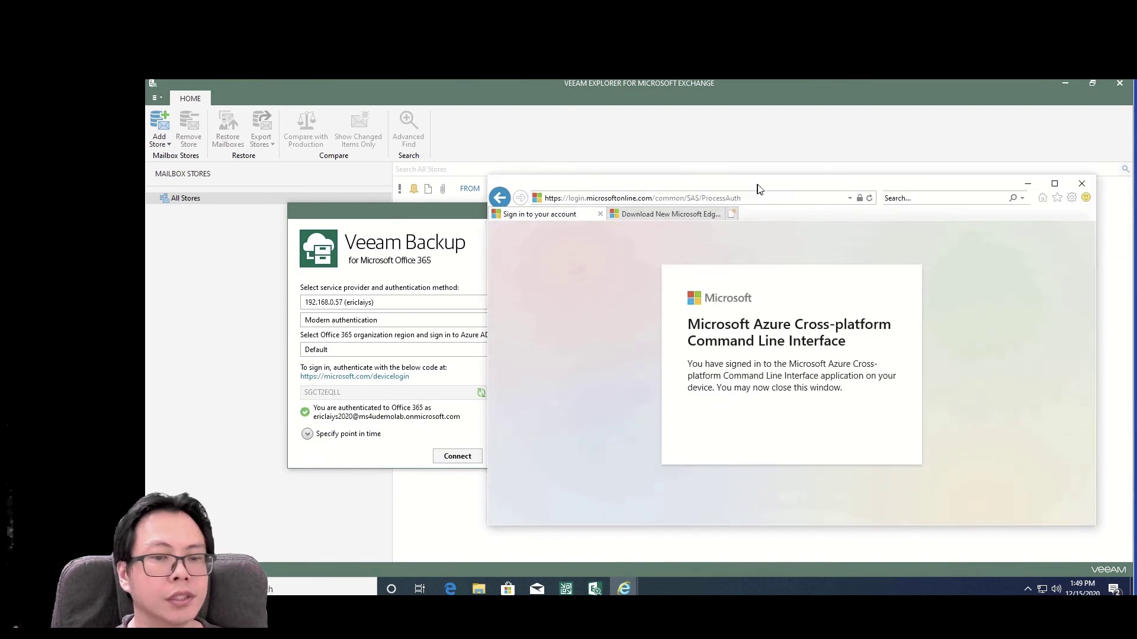
left_click(1082, 185)
left_click(766, 372)
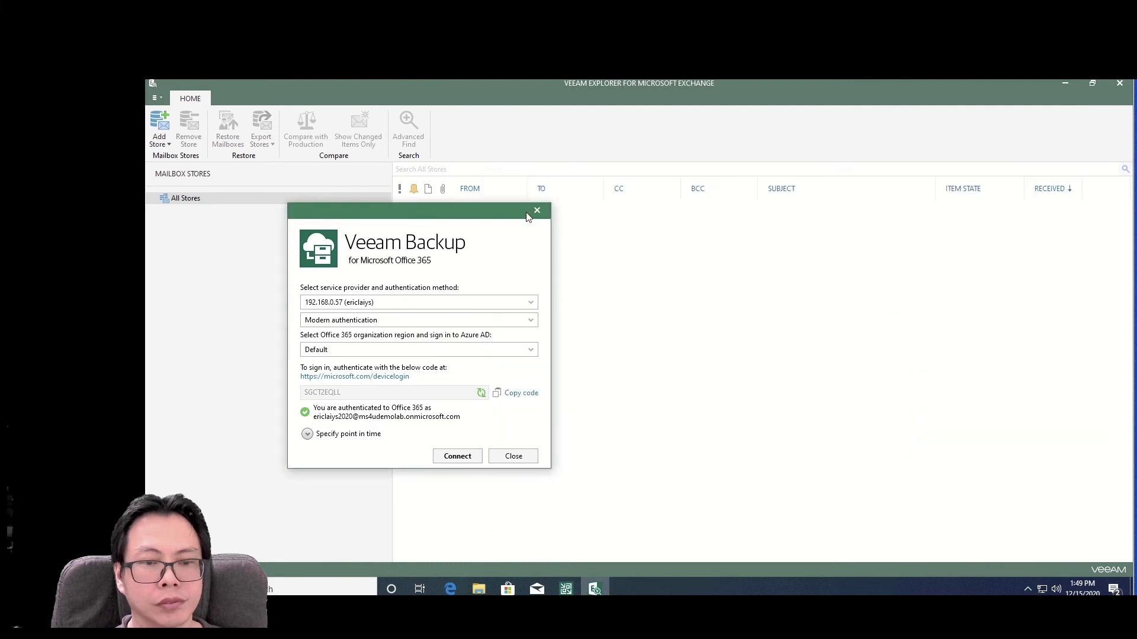
- Connect to the provider's backup, accepting the certificate warning and retrying until ms4udemolab.onmicrosoft.com appears
left_click_drag(485, 214, 705, 210)
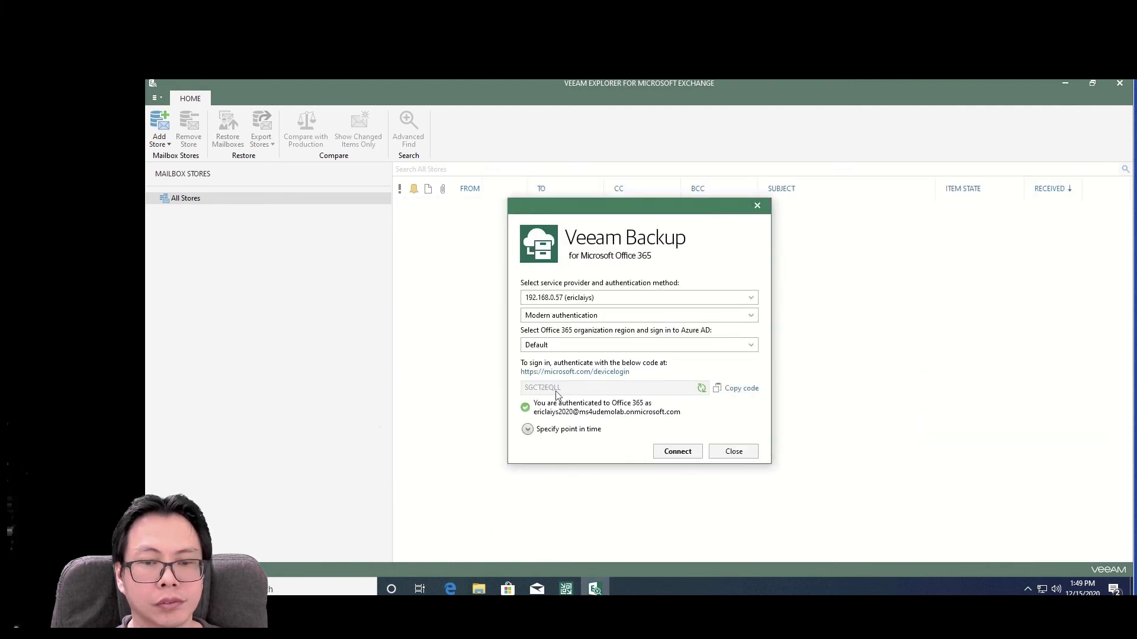
left_click(672, 452)
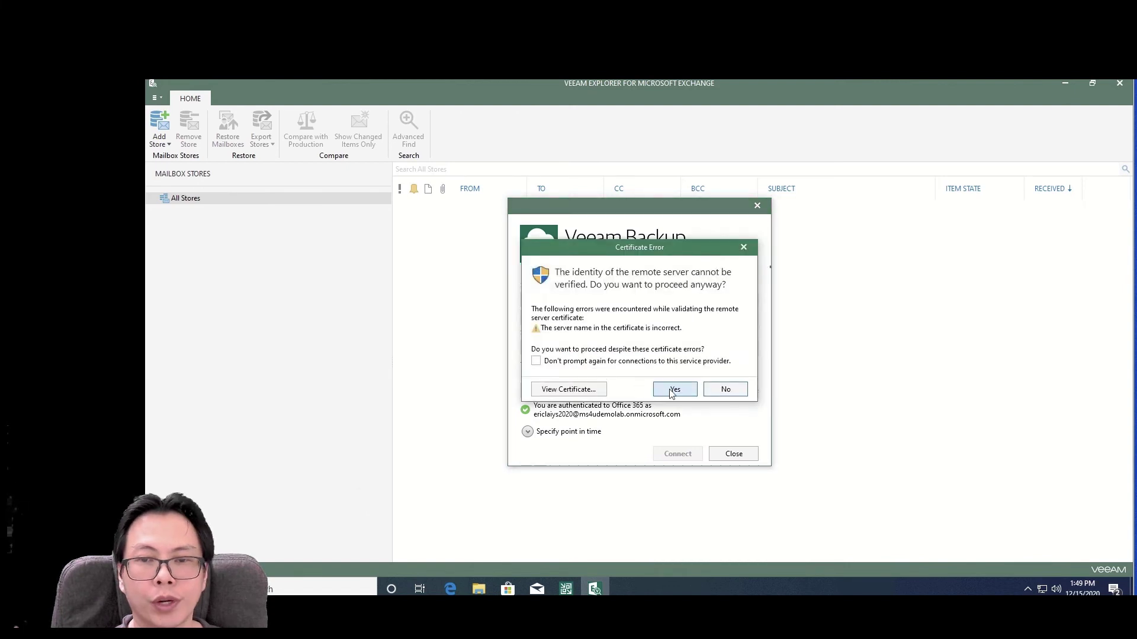
left_click(673, 392)
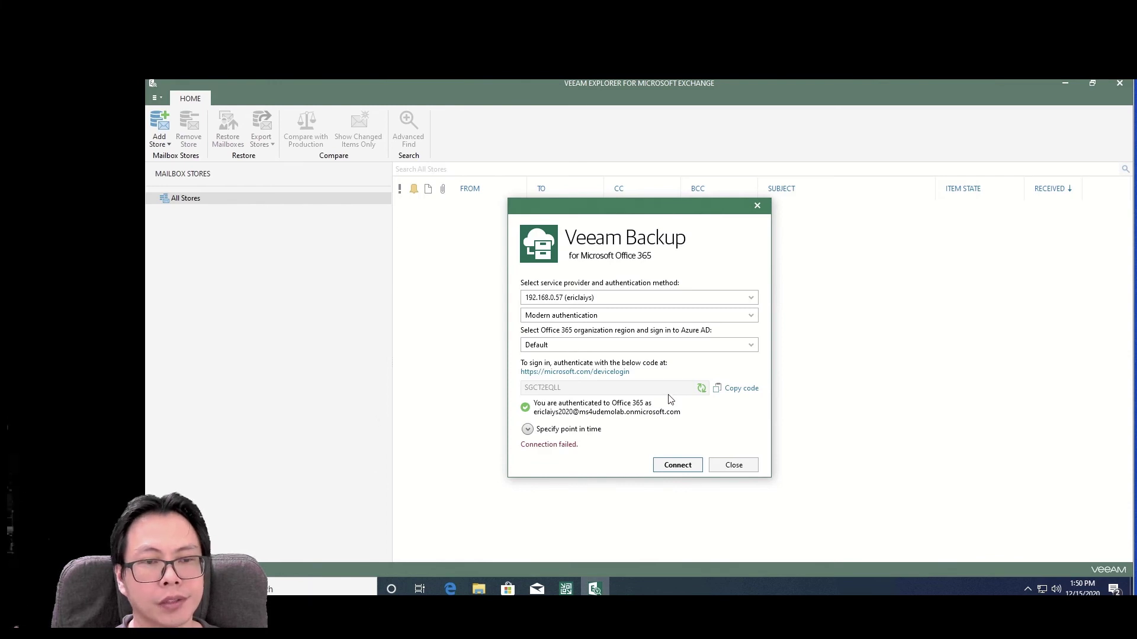
left_click(668, 467)
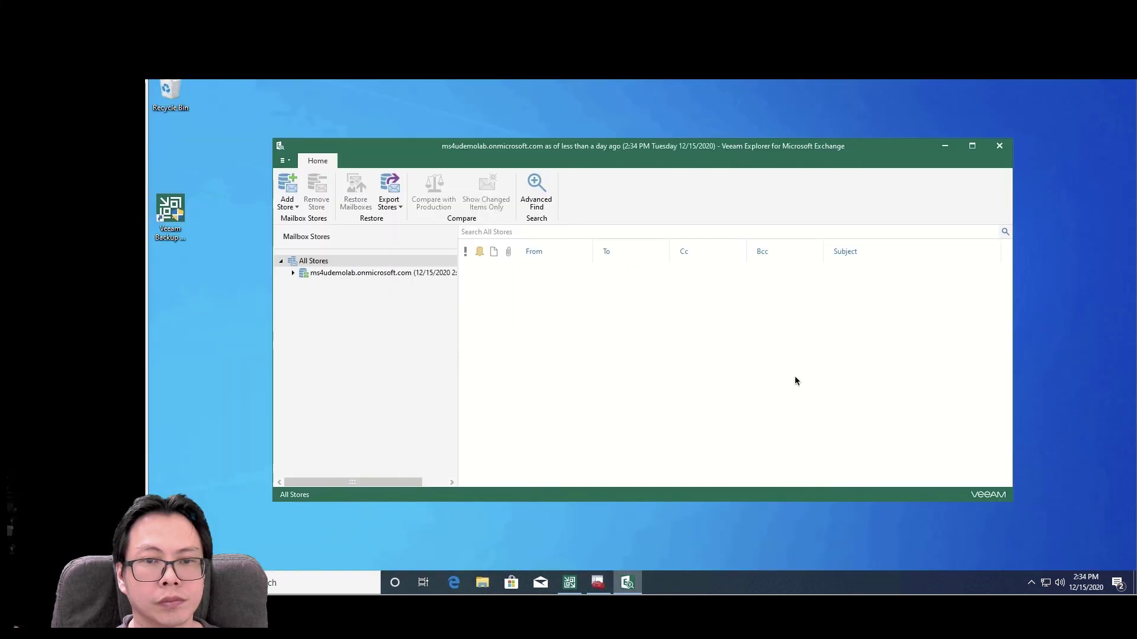
- Expand the store and user mailbox, show the Inbox, and right-click the Test email message
left_click(971, 146)
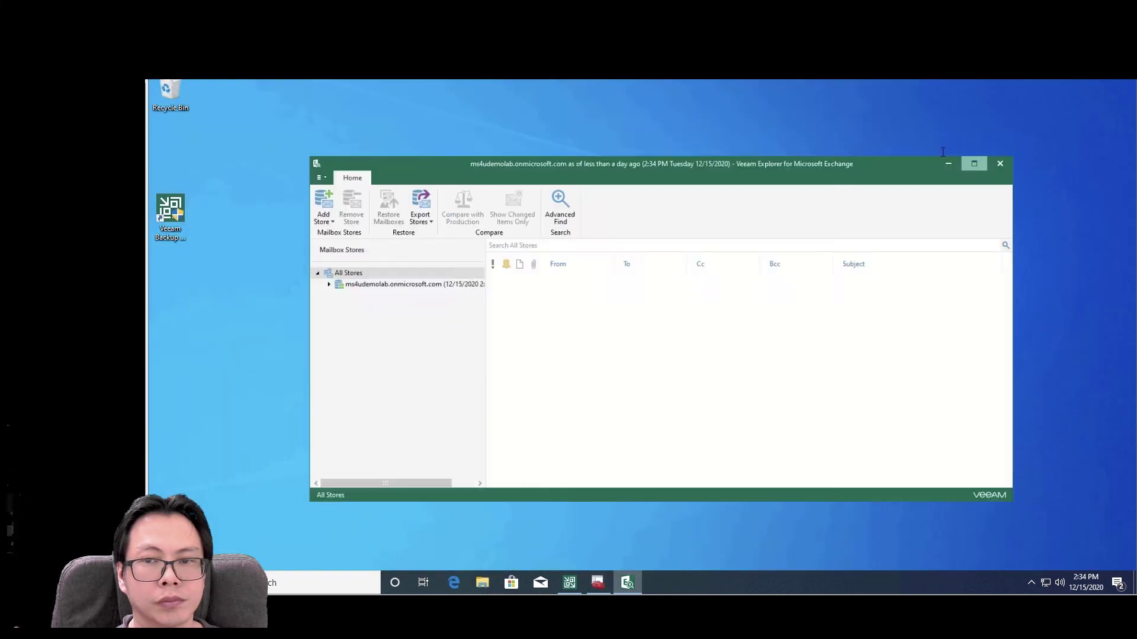
double_click(236, 207)
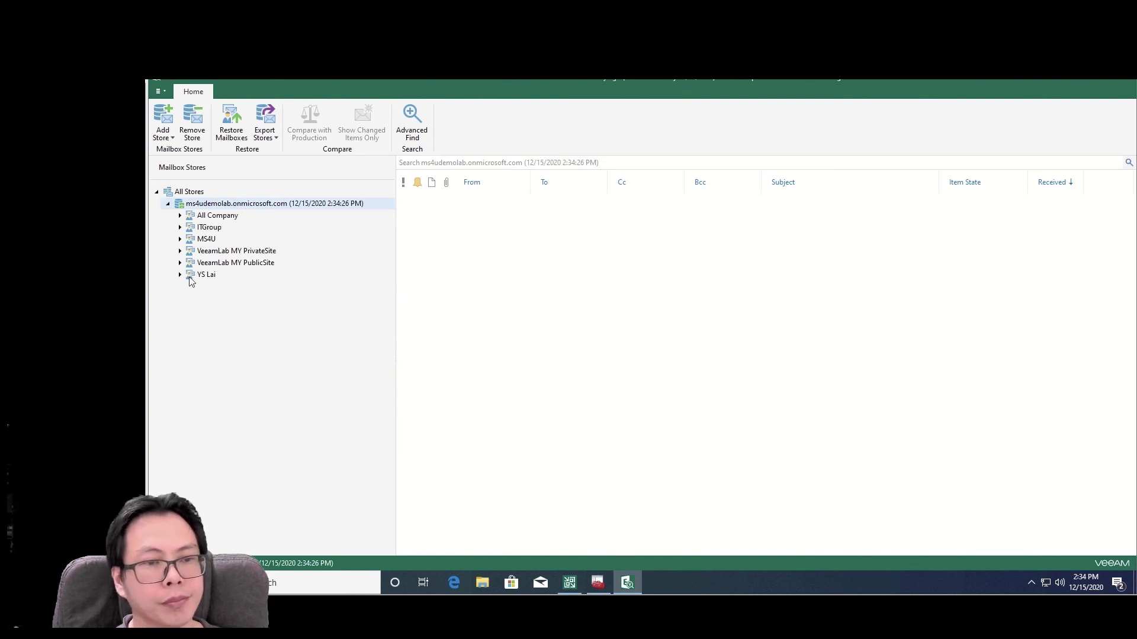
double_click(189, 279)
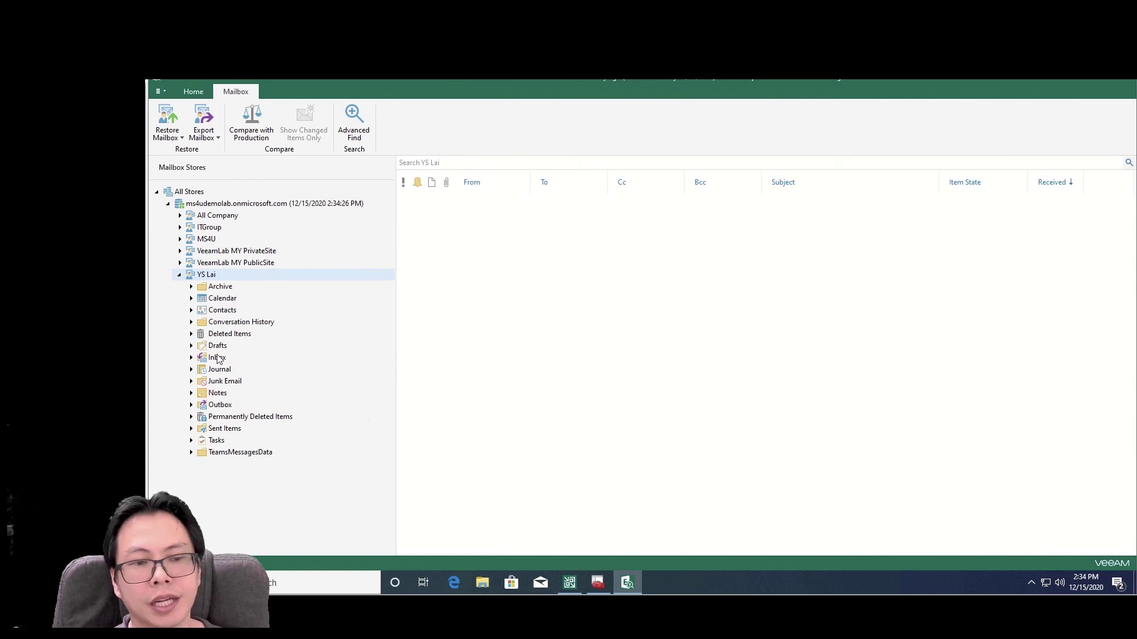
left_click(217, 358)
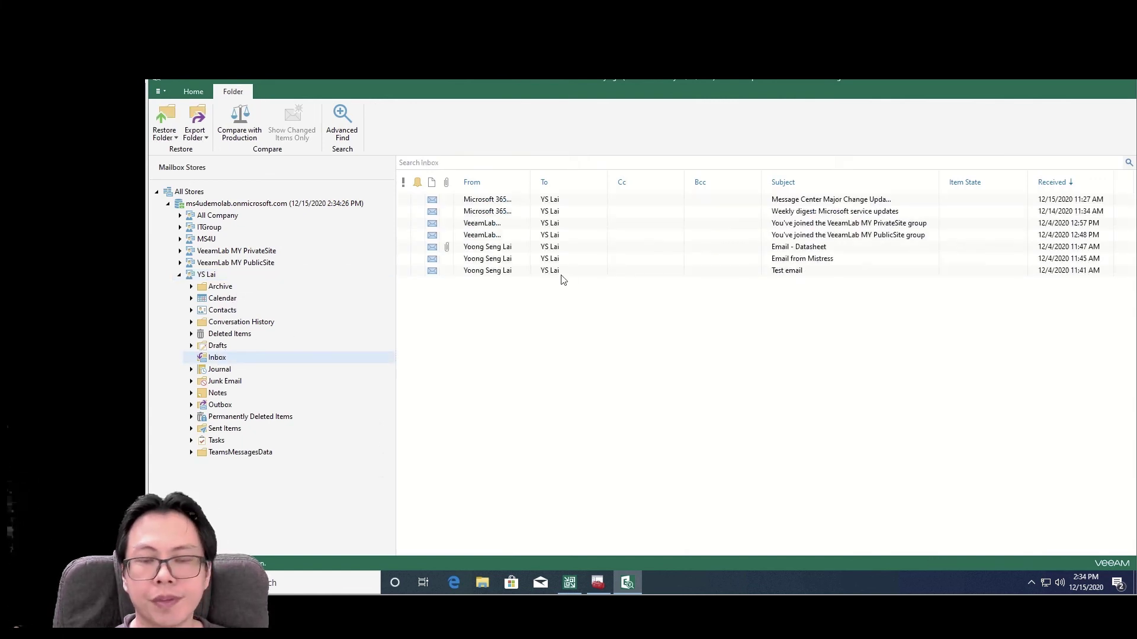
left_click(535, 274)
right_click(536, 277)
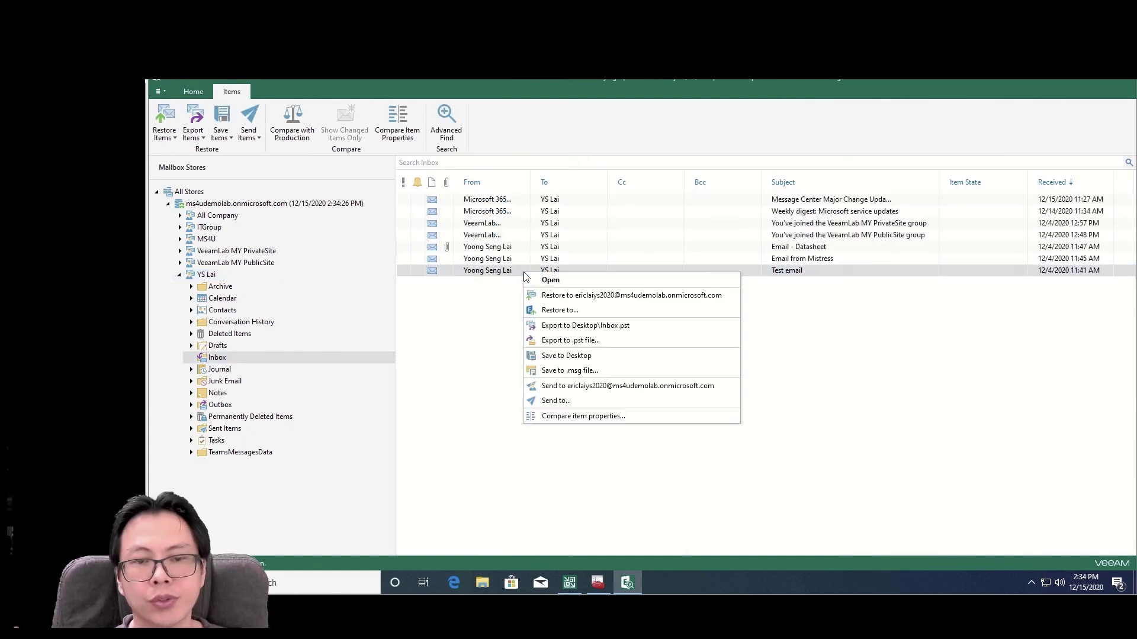
- Restore the Test email to the original account, continuing with modern authentication
left_click(626, 296)
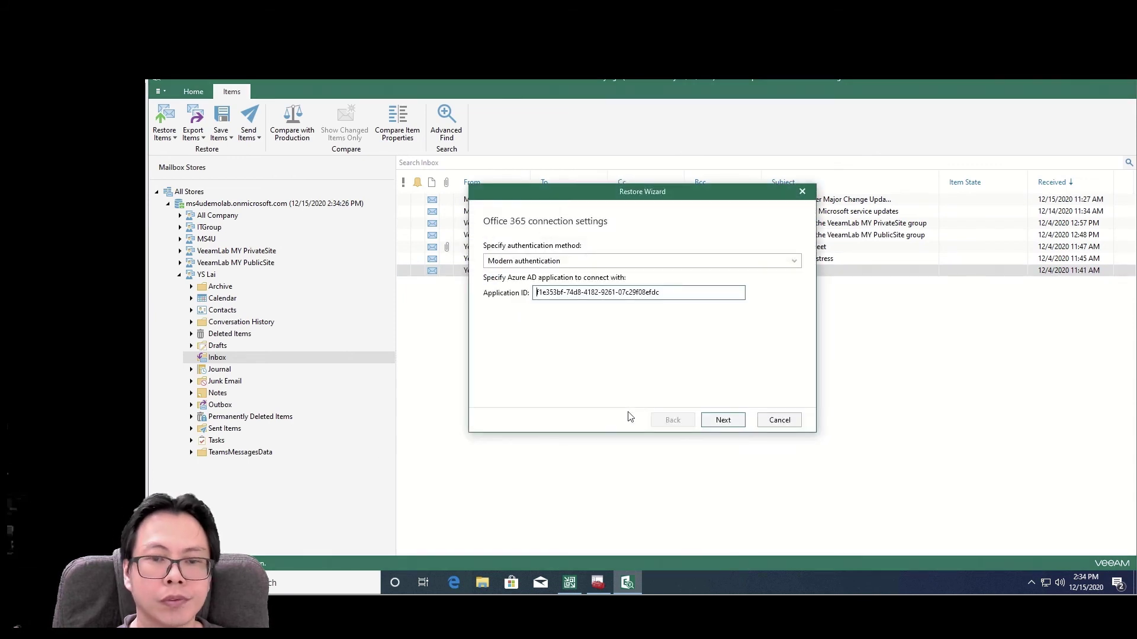
left_click(727, 423)
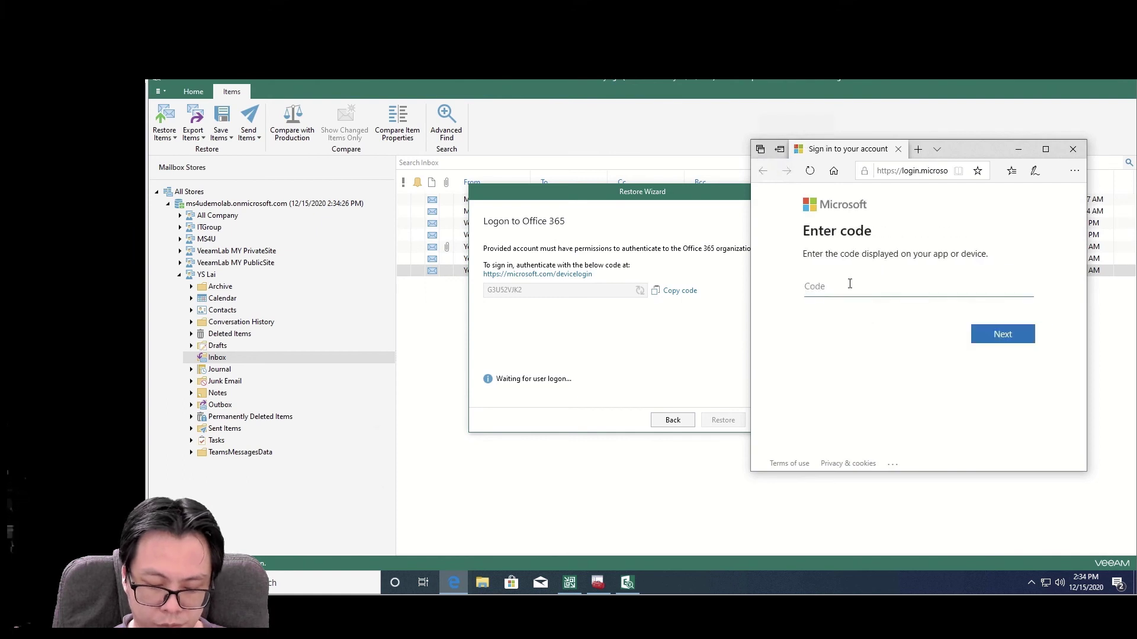
- Paste and submit the device code on the Edge sign-in page
right_click(850, 285)
left_click(878, 295)
left_click(1003, 335)
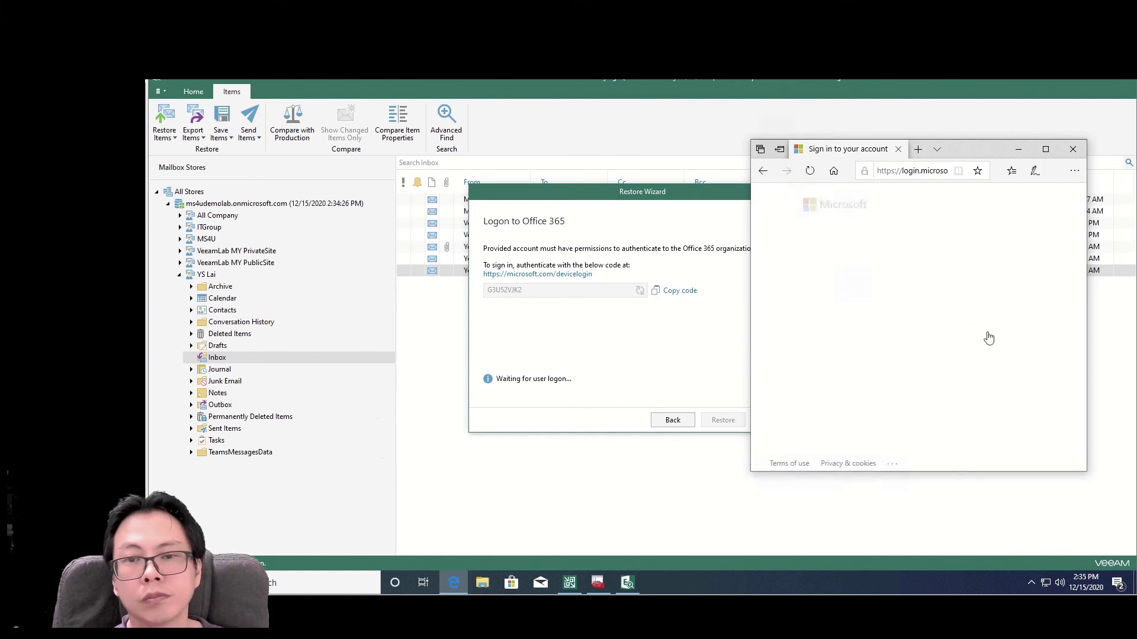
- Sign in with the admin account password, close Edge, and start the Test email restore
left_click(882, 318)
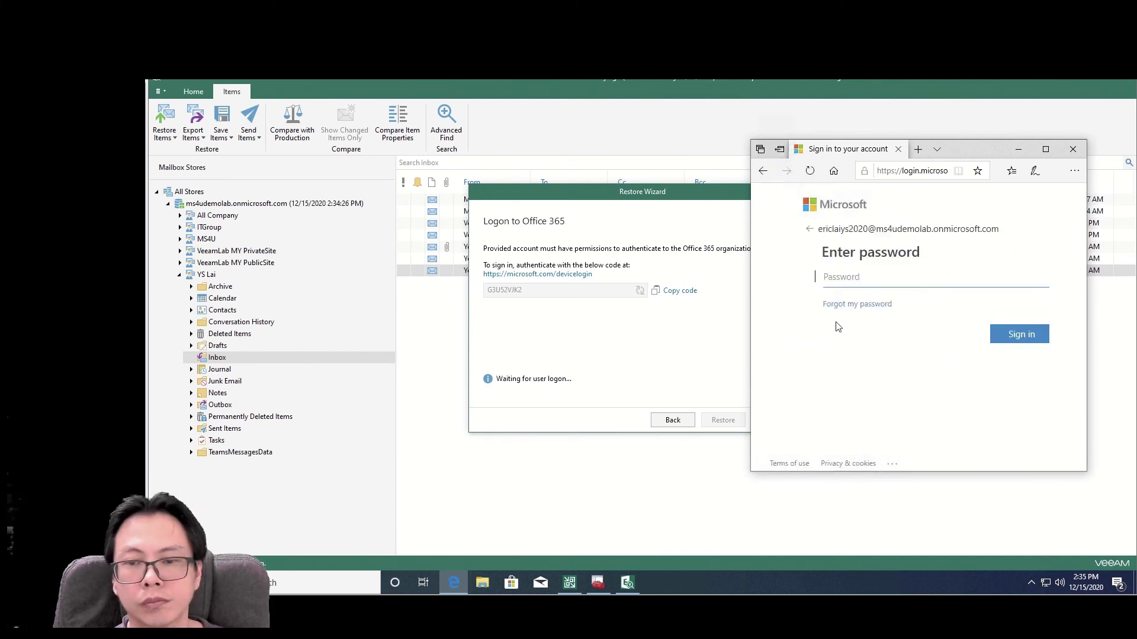
type("••")
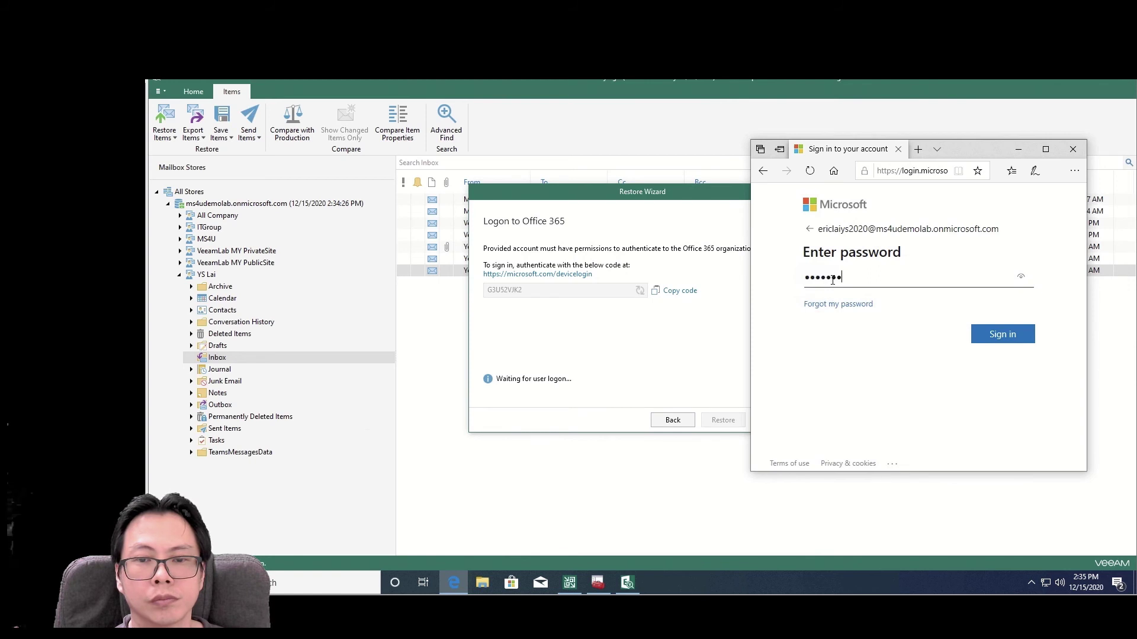
left_click(983, 332)
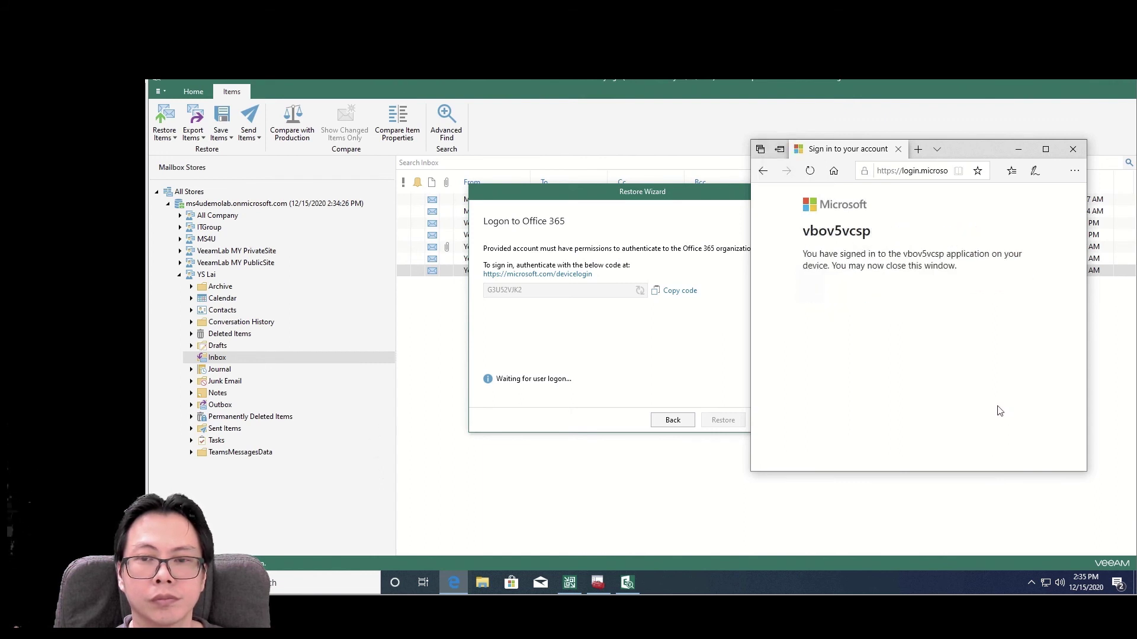
left_click(1081, 152)
left_click(730, 420)
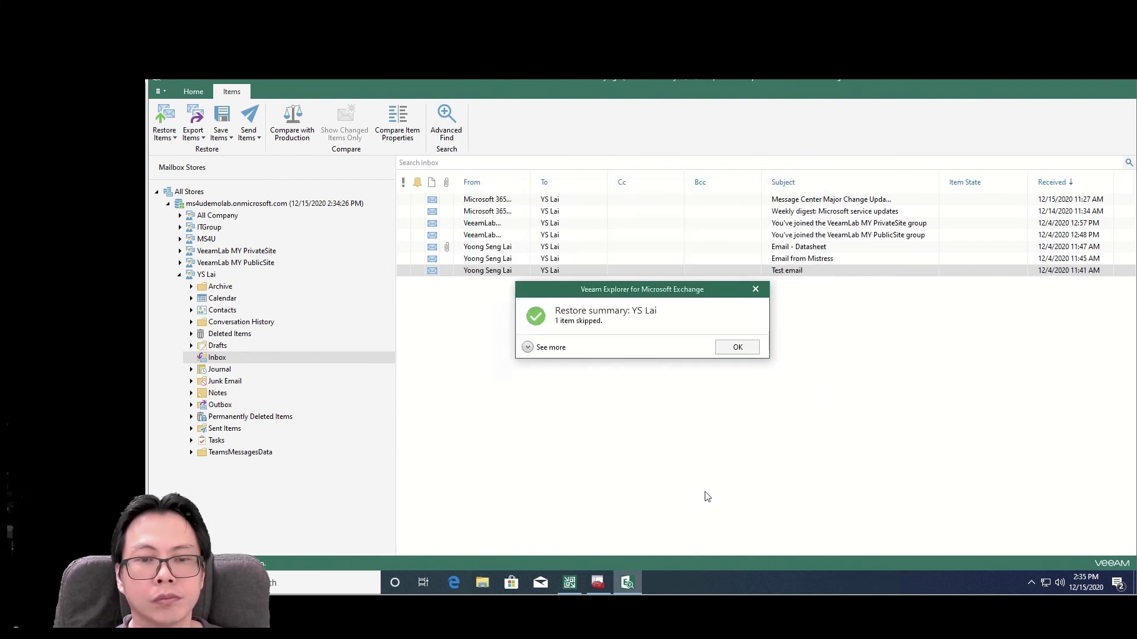
- Acknowledge the Exchange restore summary (1 item skipped) and close Veeam Explorer for Microsoft Exchange
left_click(737, 349)
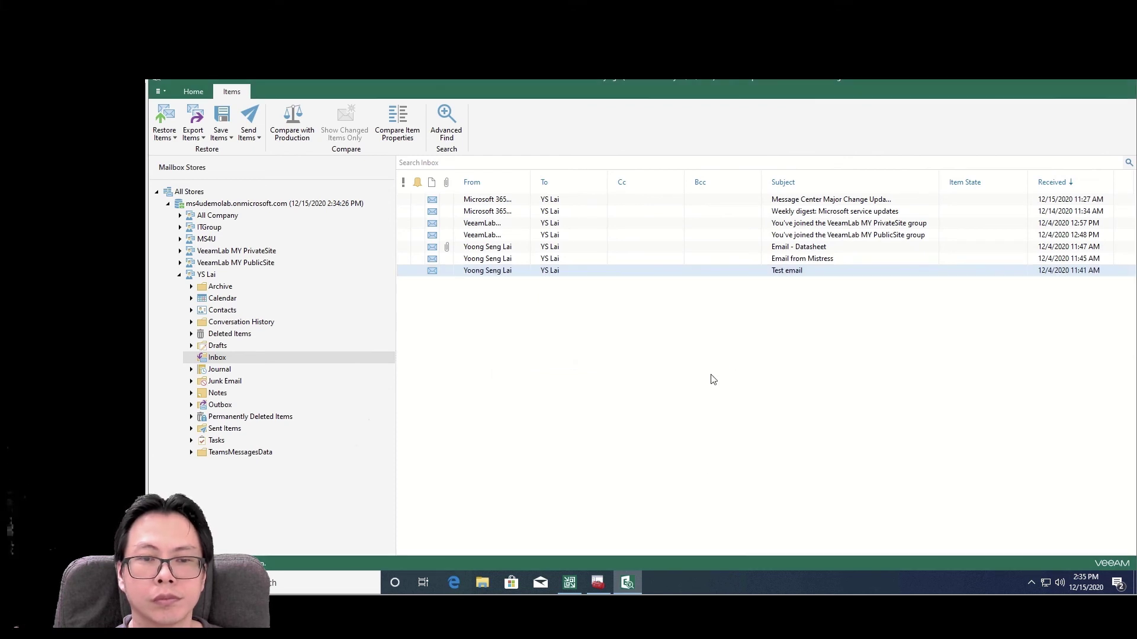
left_click(1123, 84)
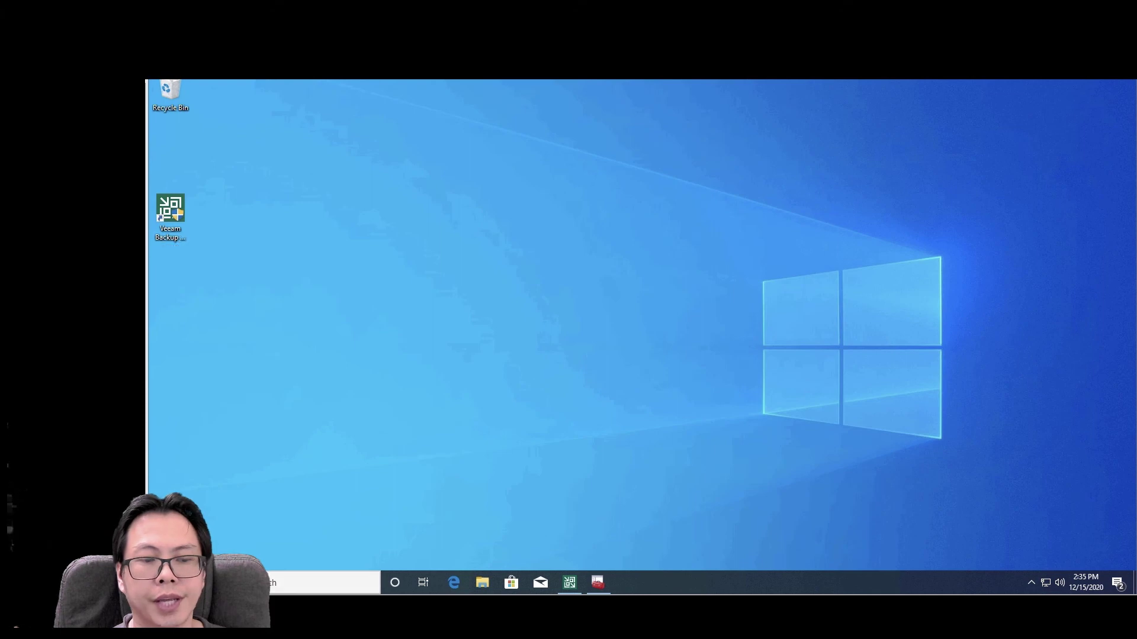
- Launch Veeam Explorer for Microsoft Teams from Recently added in the Start menu and approve the UAC prompt
left_click(249, 583)
left_click(161, 583)
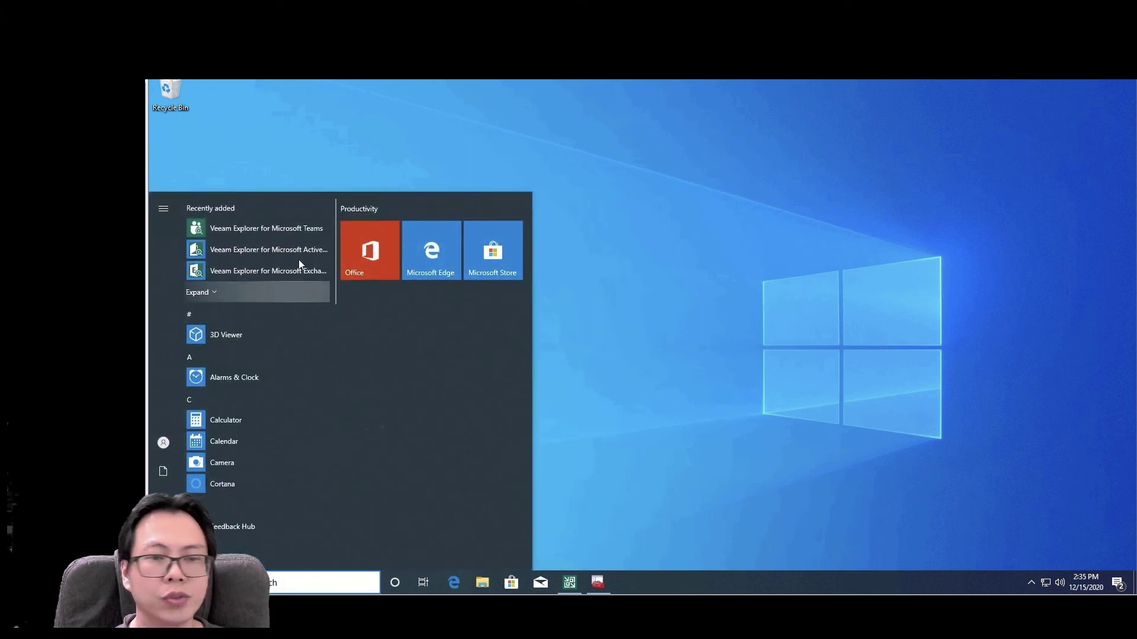
left_click(303, 229)
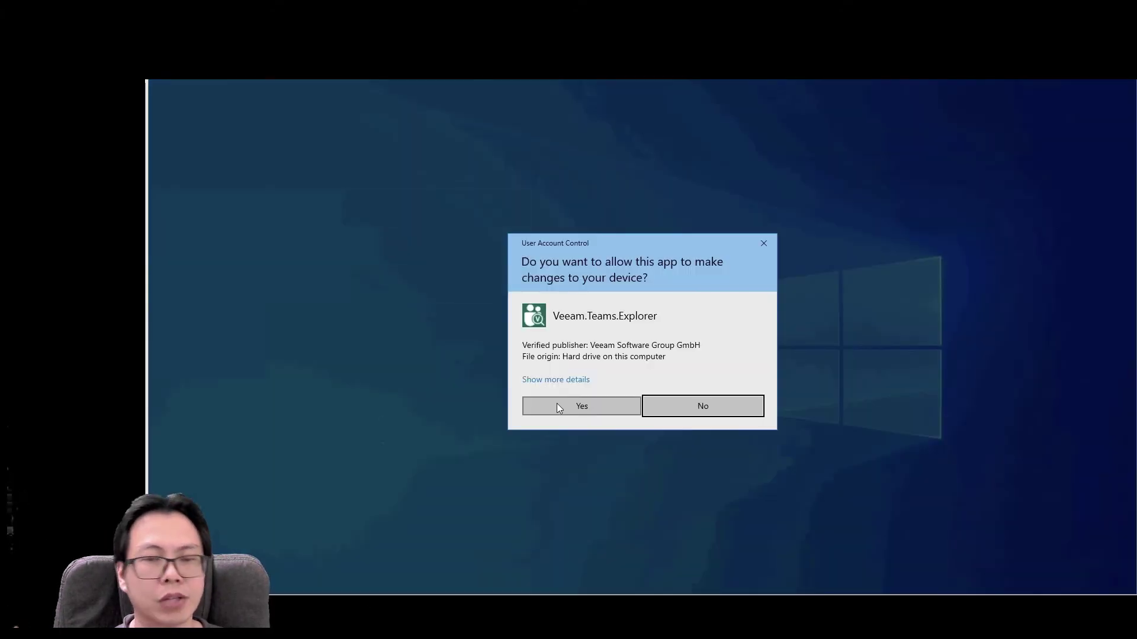
left_click(558, 408)
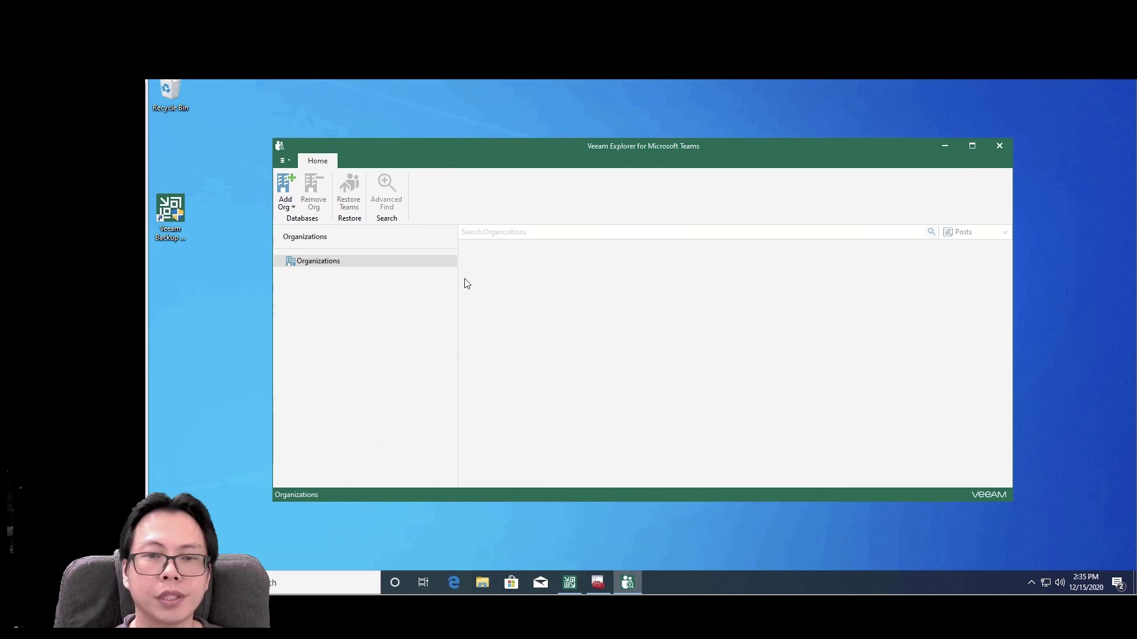
- Add an organization via the Veeam Backup for Microsoft Office 365 service provider and copy the device sign-in code
left_click(286, 192)
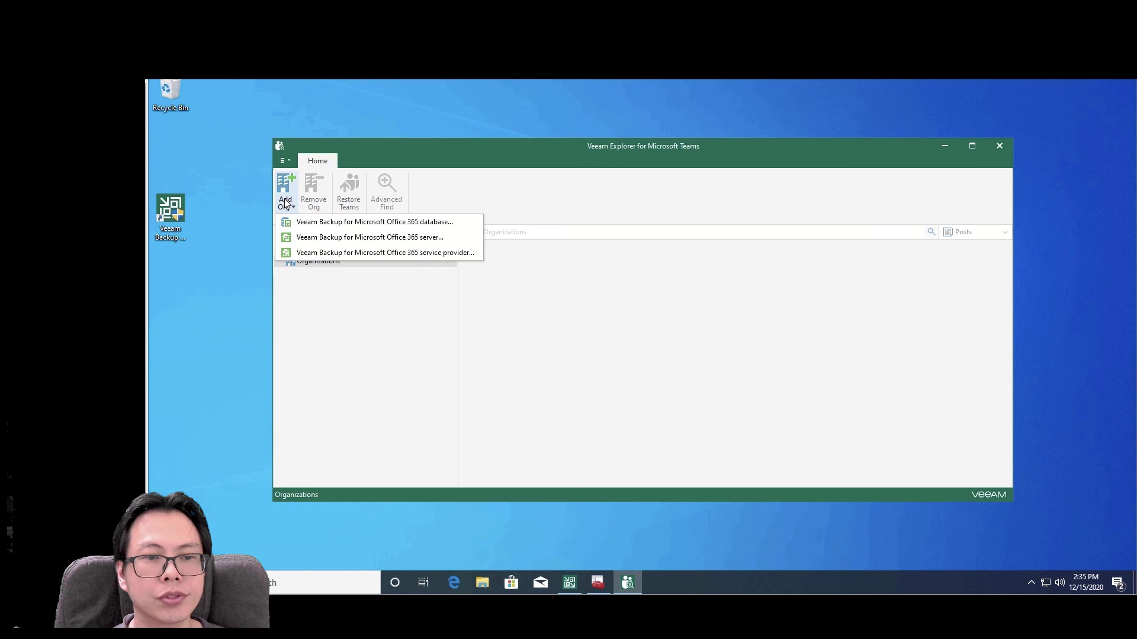
left_click(401, 253)
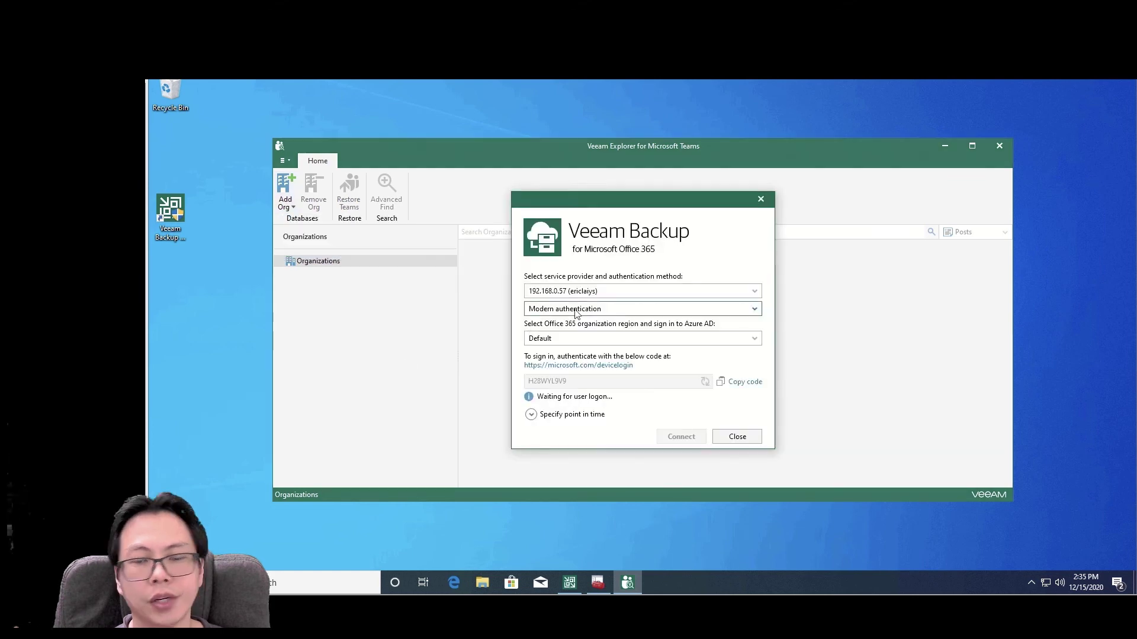
left_click(741, 384)
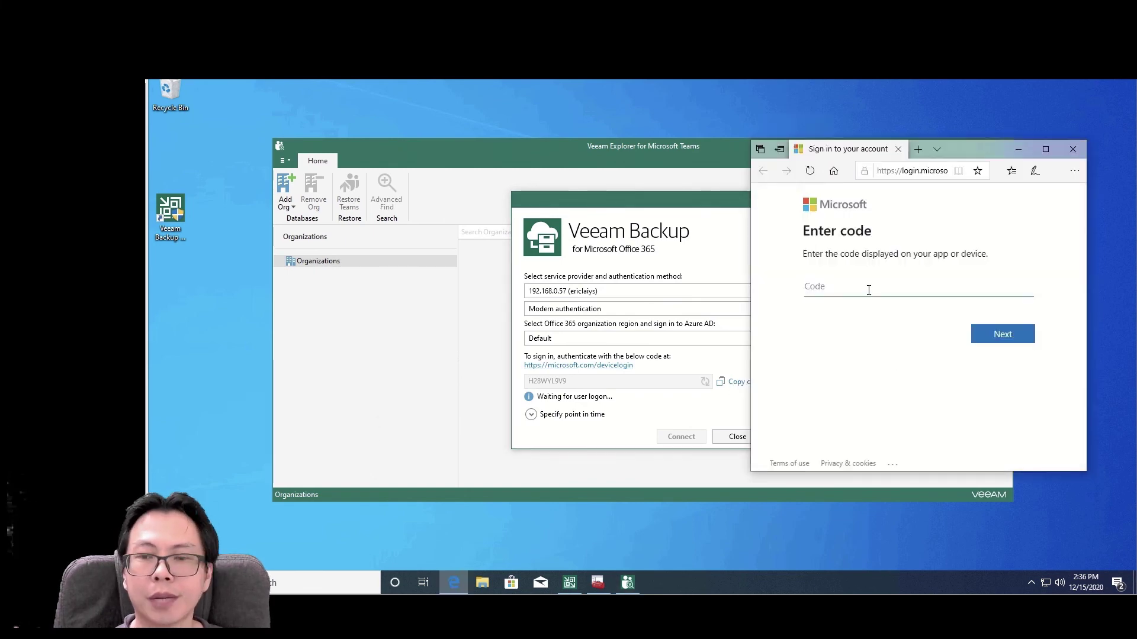
right_click(869, 289)
- Paste the device code, sign in with the account and its password, decline saving it, and close Edge
left_click(884, 300)
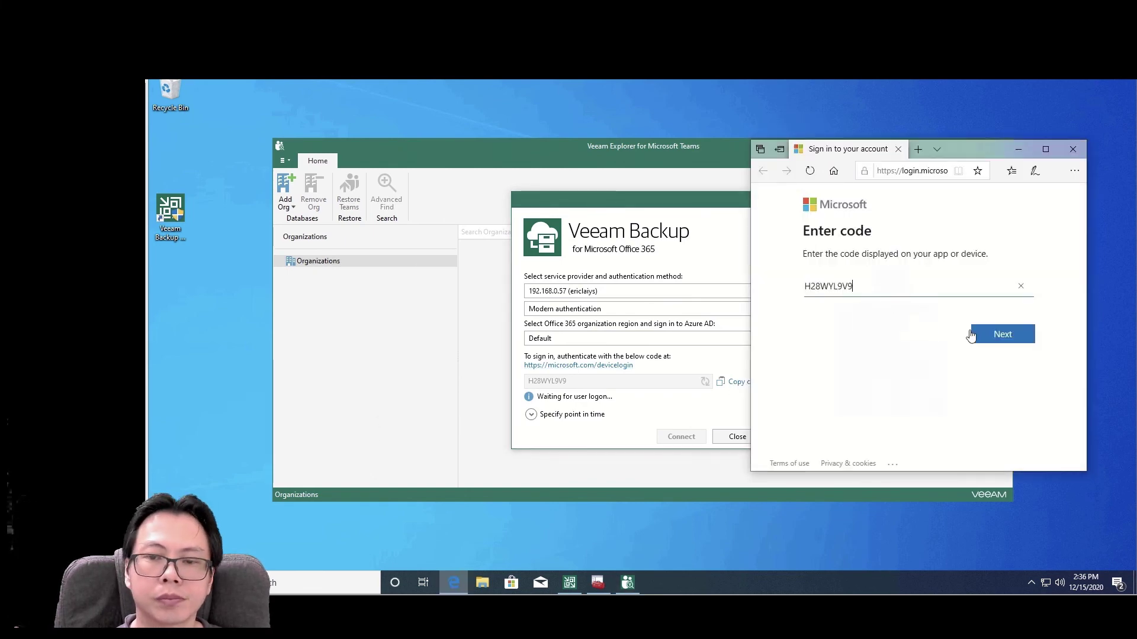
left_click(972, 335)
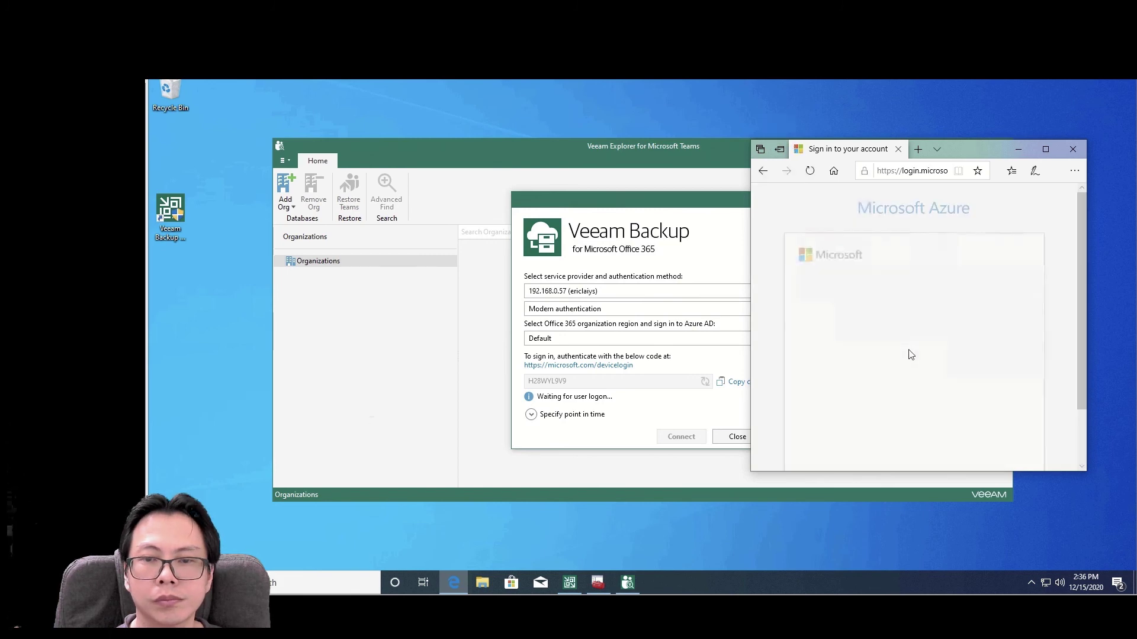
left_click(851, 370)
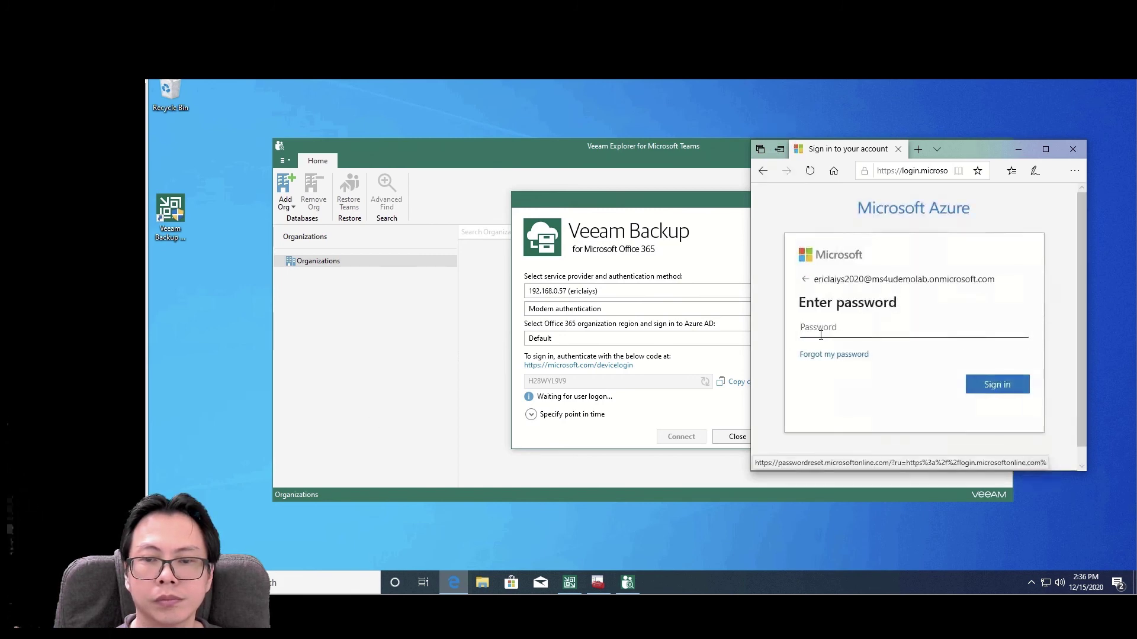
type("•••")
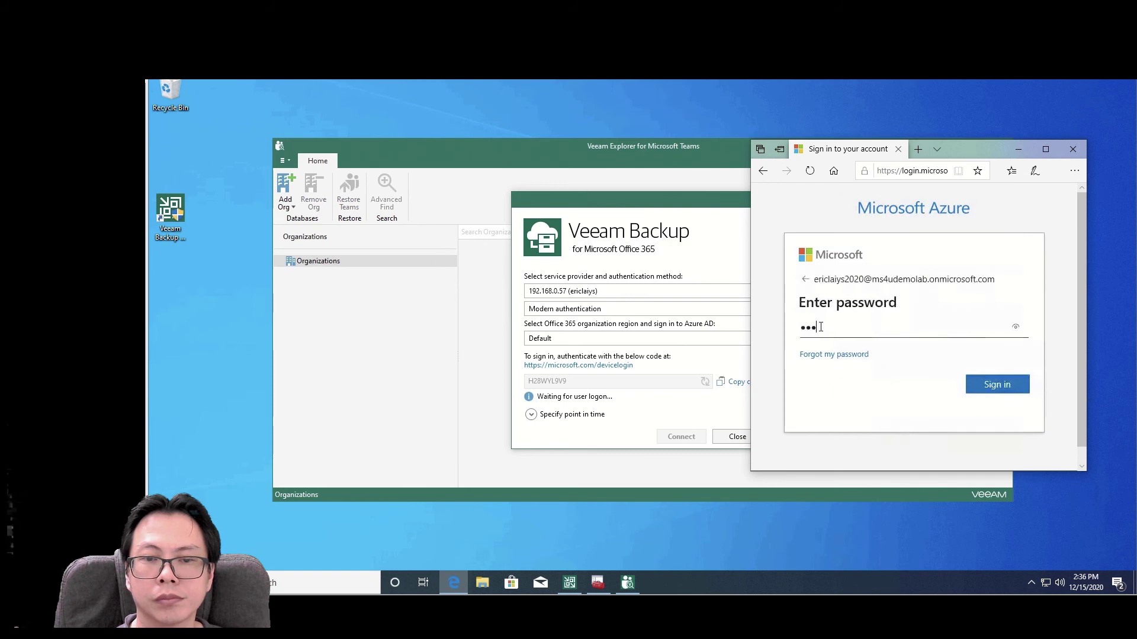
type("•••••")
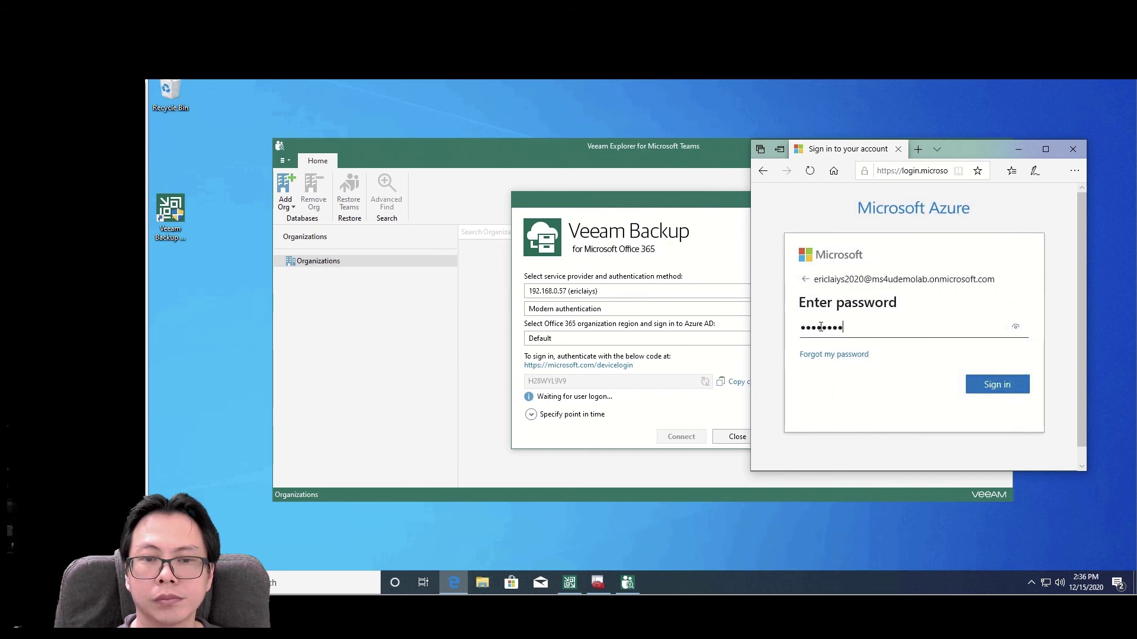
left_click(999, 383)
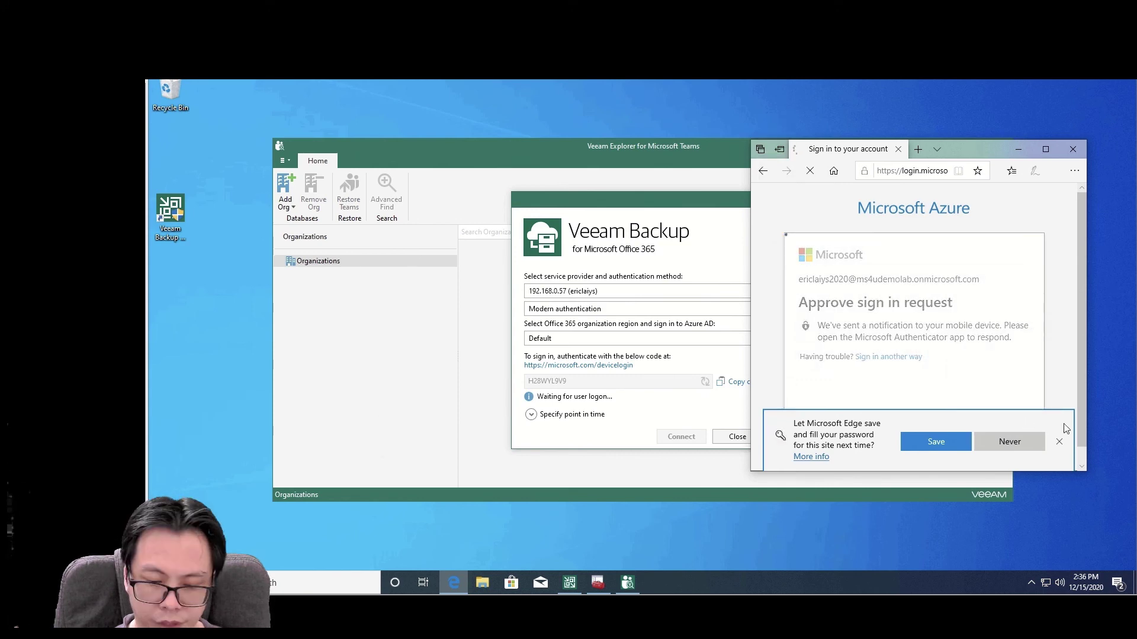
left_click(1061, 442)
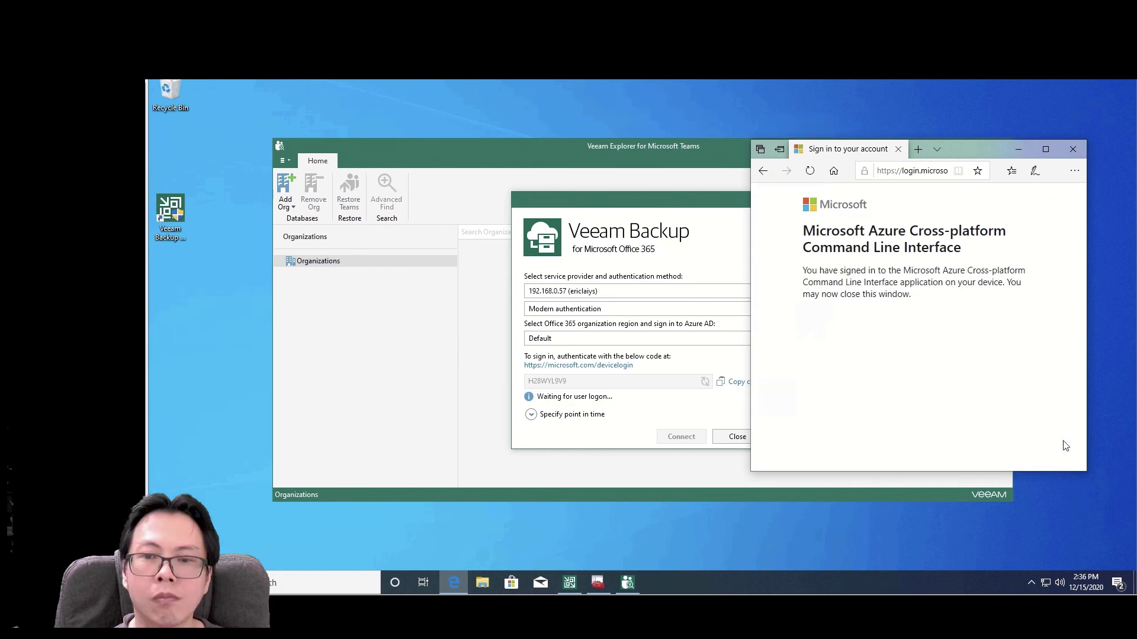
left_click(1073, 149)
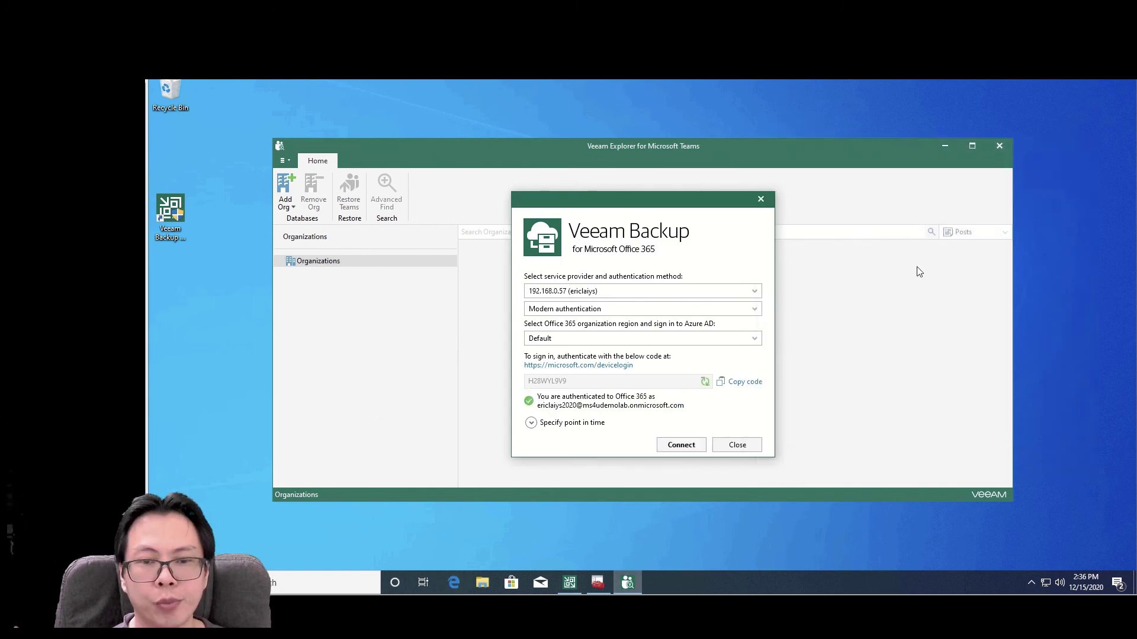
- Connect to the provider's backup, accept both certificate warnings, and maximise the Explorer window
left_click(679, 449)
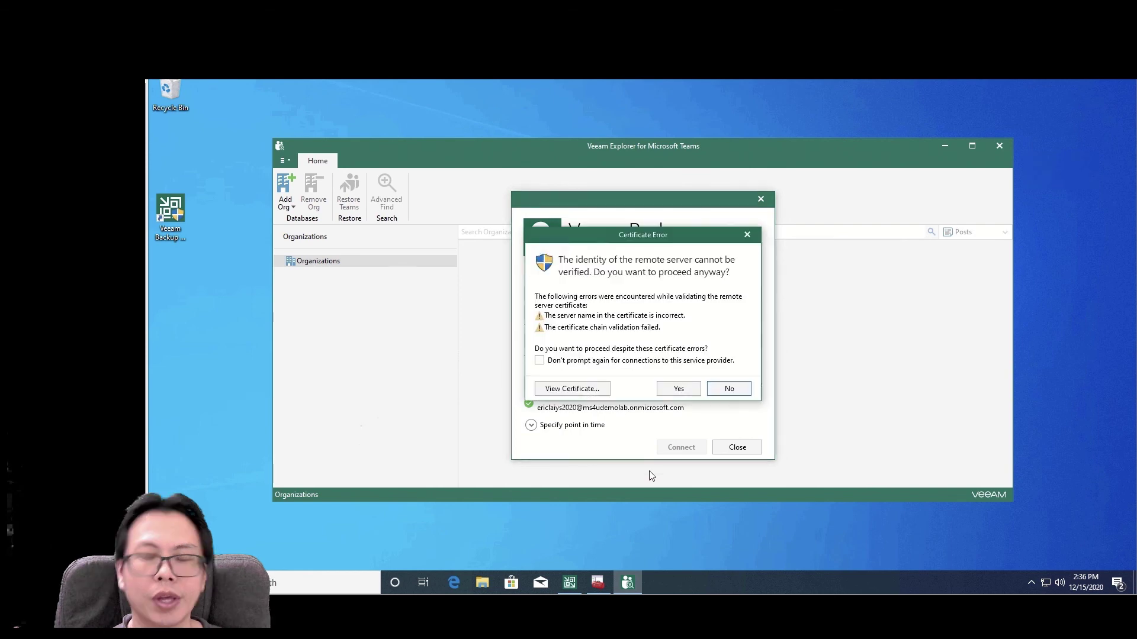
left_click(679, 390)
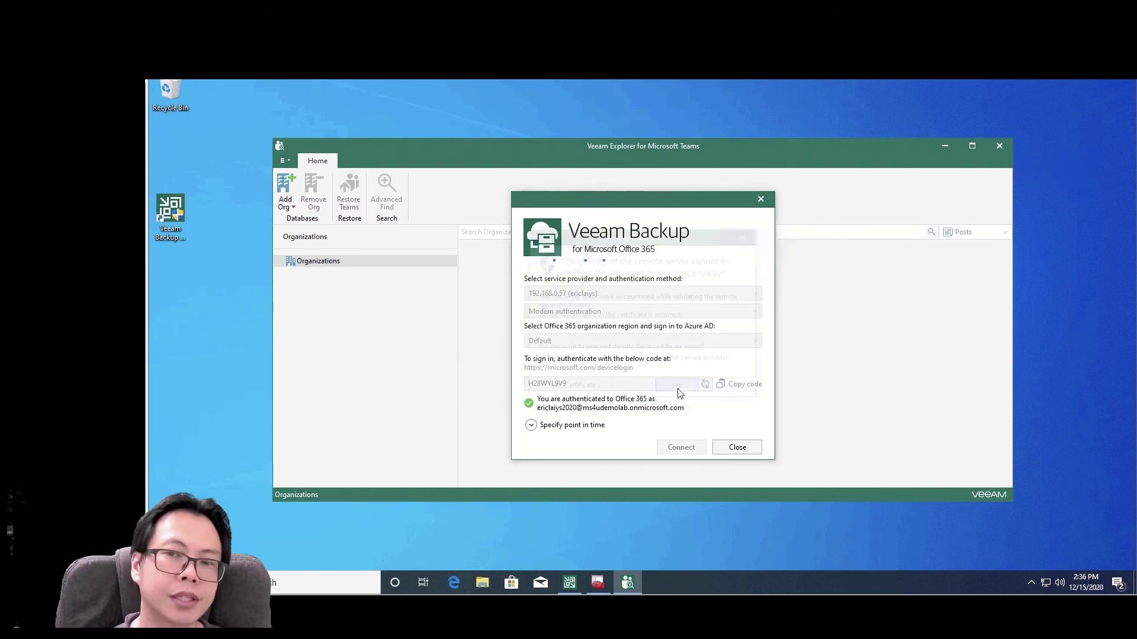
left_click(679, 391)
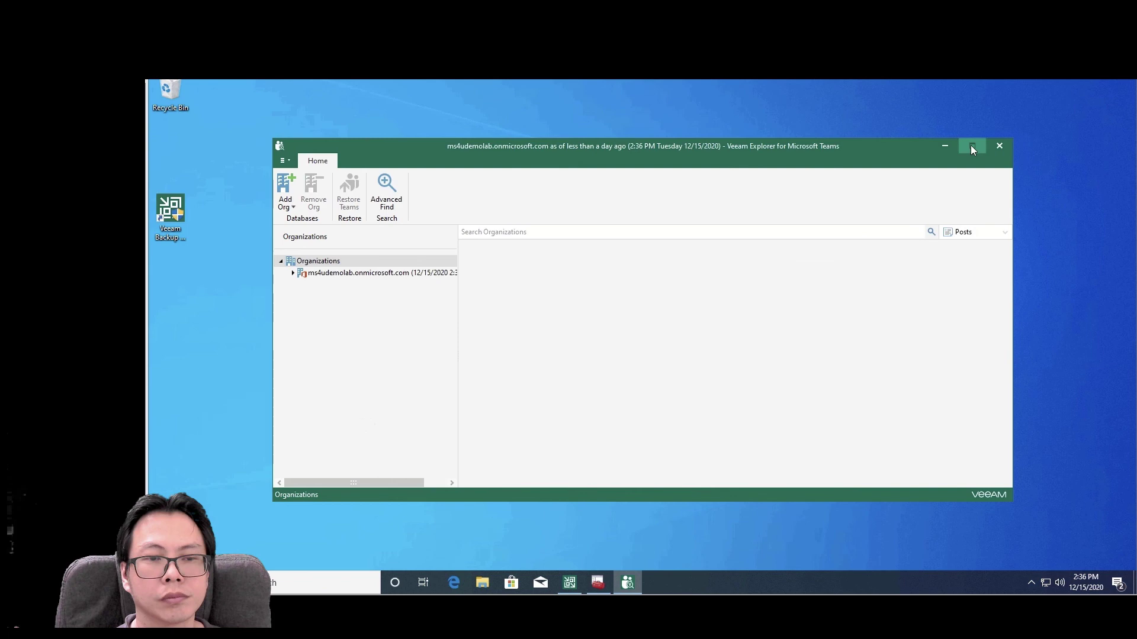
left_click(971, 147)
- Browse ms4udemolab.onmicrosoft.com > MS4U > SEAK SE Team channel to its backed-up Files
left_click(212, 204)
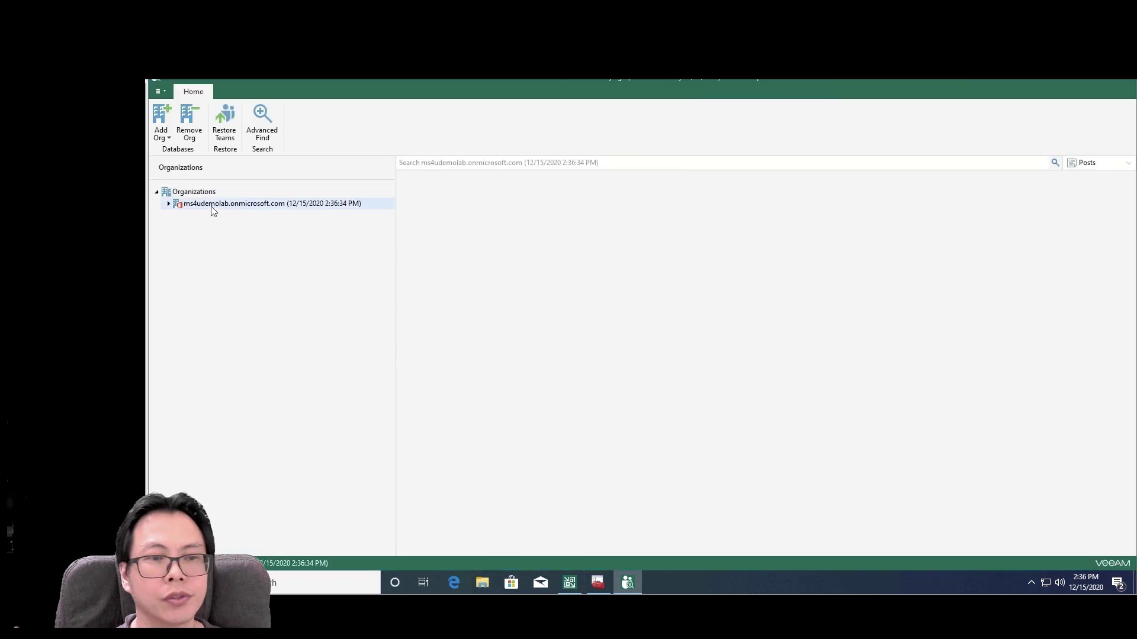
double_click(212, 205)
double_click(203, 216)
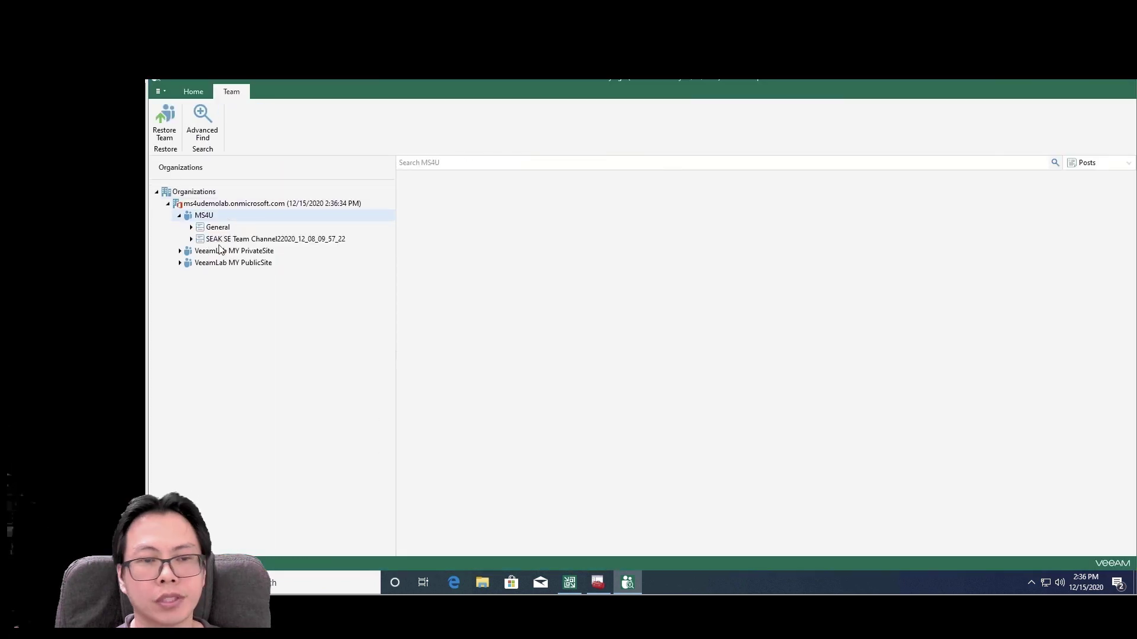
left_click(218, 227)
left_click(242, 239)
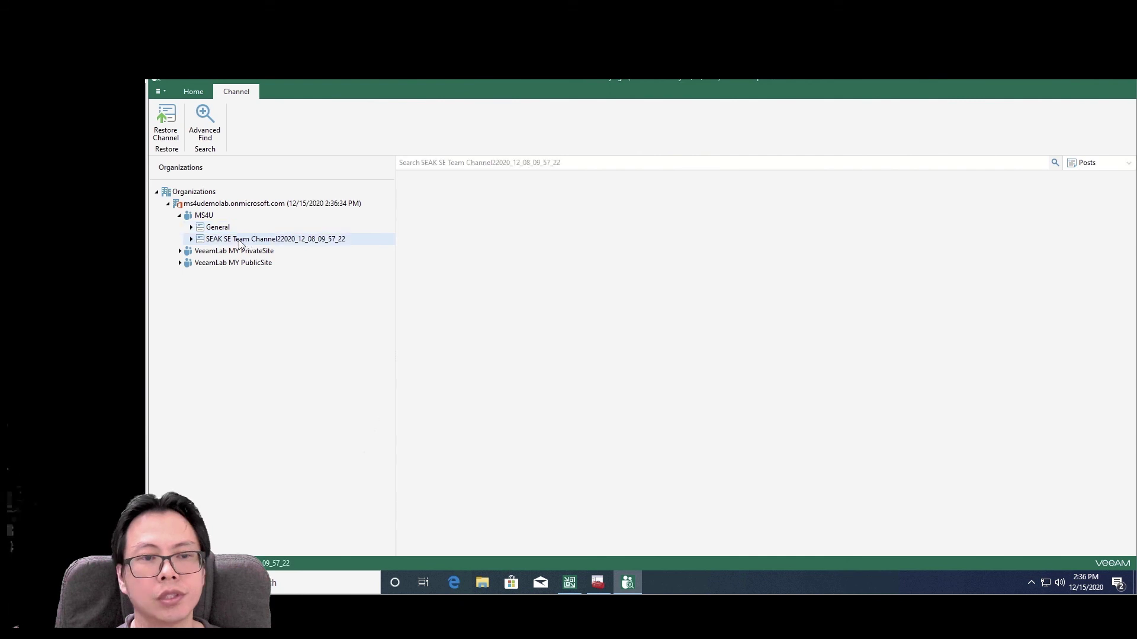
double_click(241, 241)
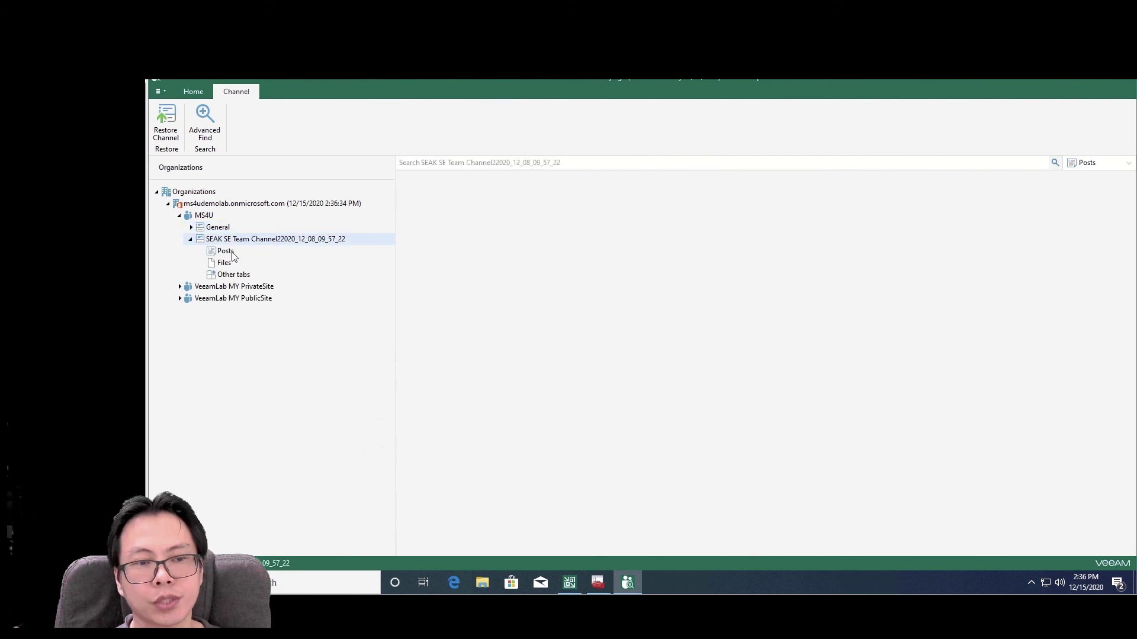
left_click(226, 251)
left_click(224, 263)
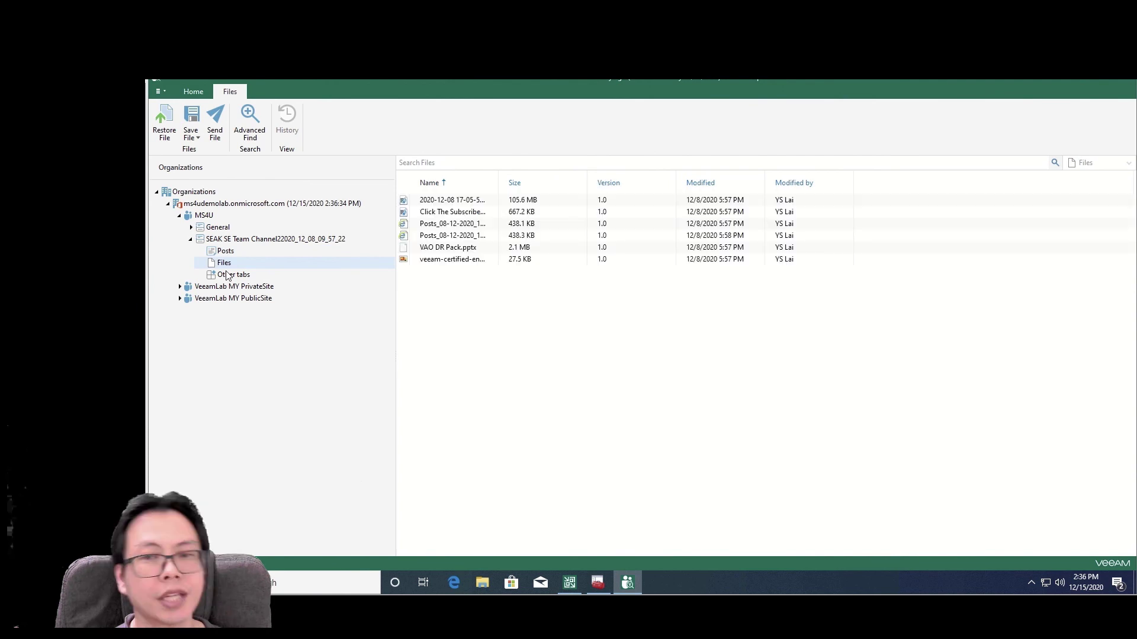
- Select all six files, start Restore file with modern authentication, and open the device login page
left_click(483, 203)
left_click(474, 261, "shift")
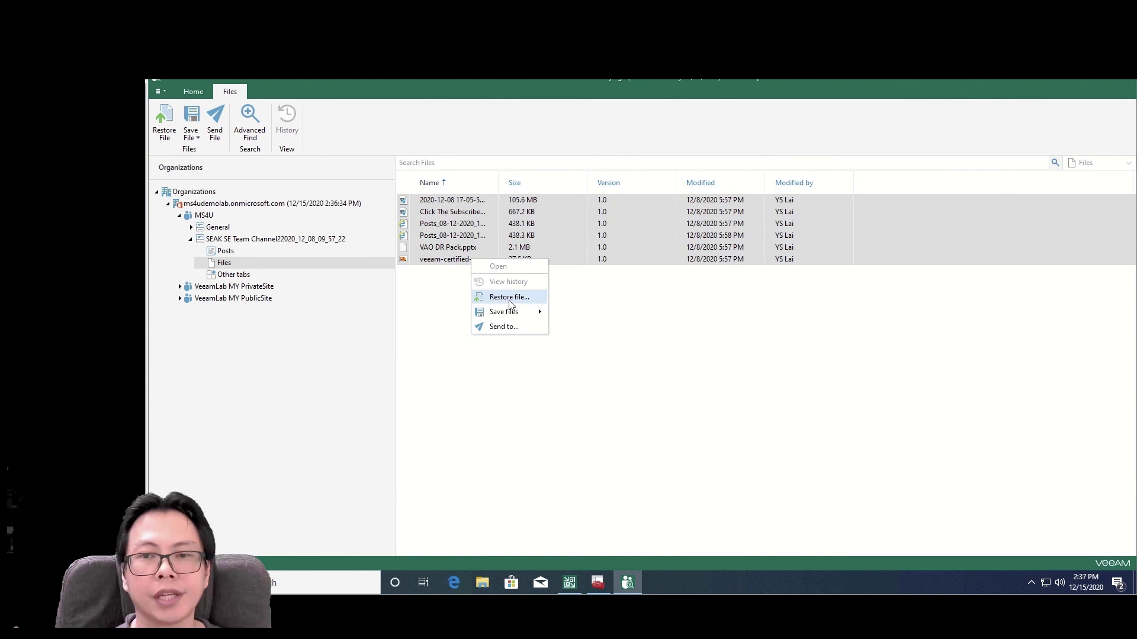
left_click(509, 299)
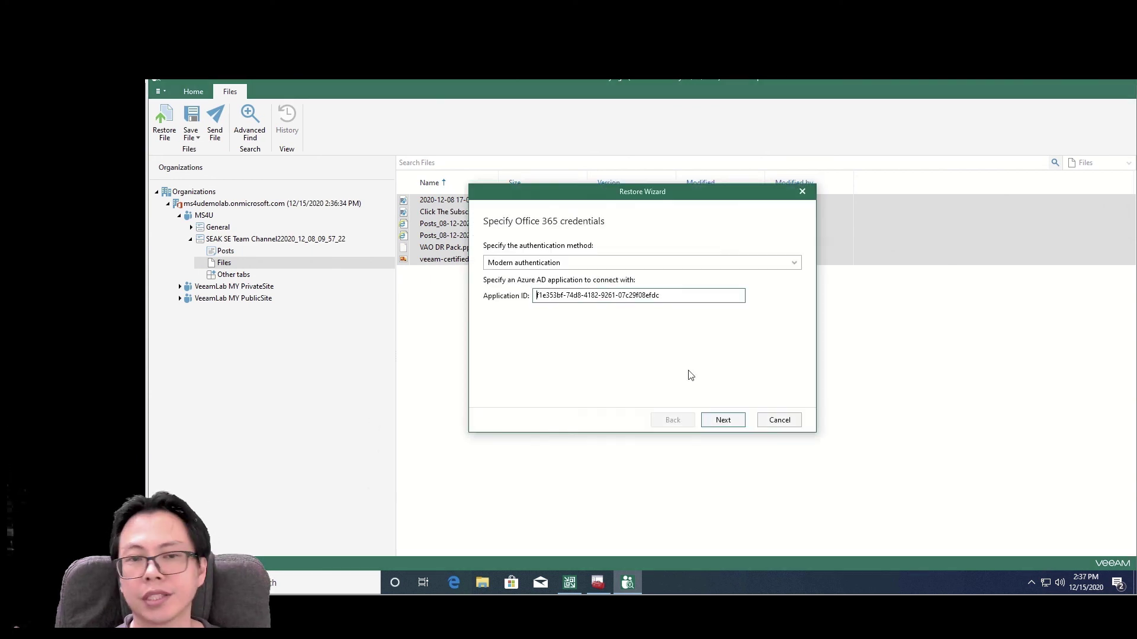
left_click(735, 419)
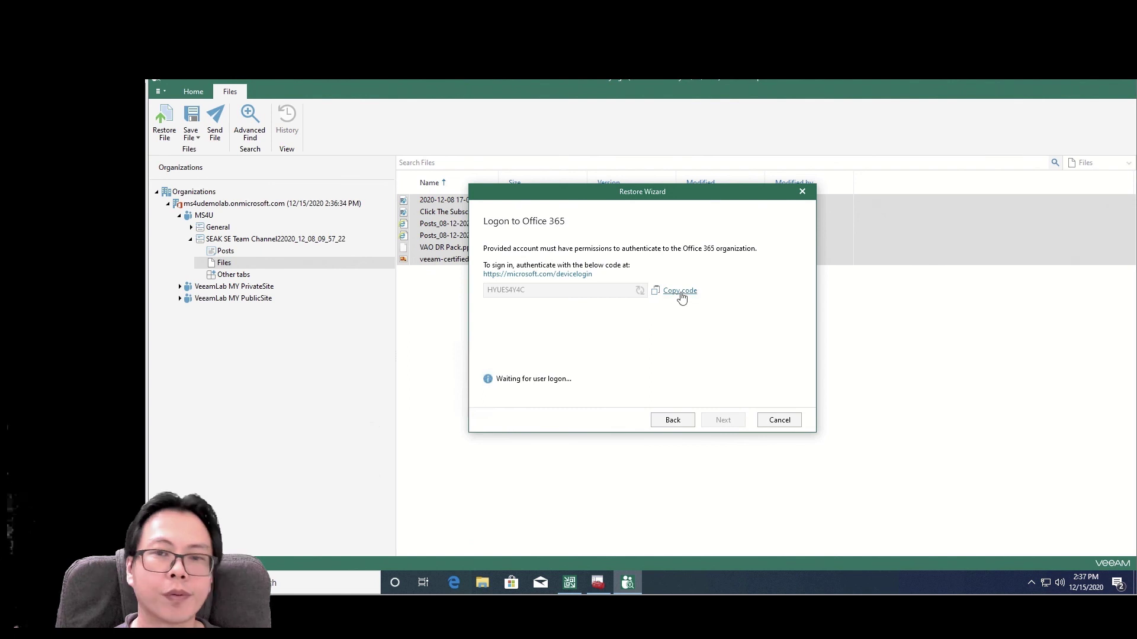
left_click(566, 274)
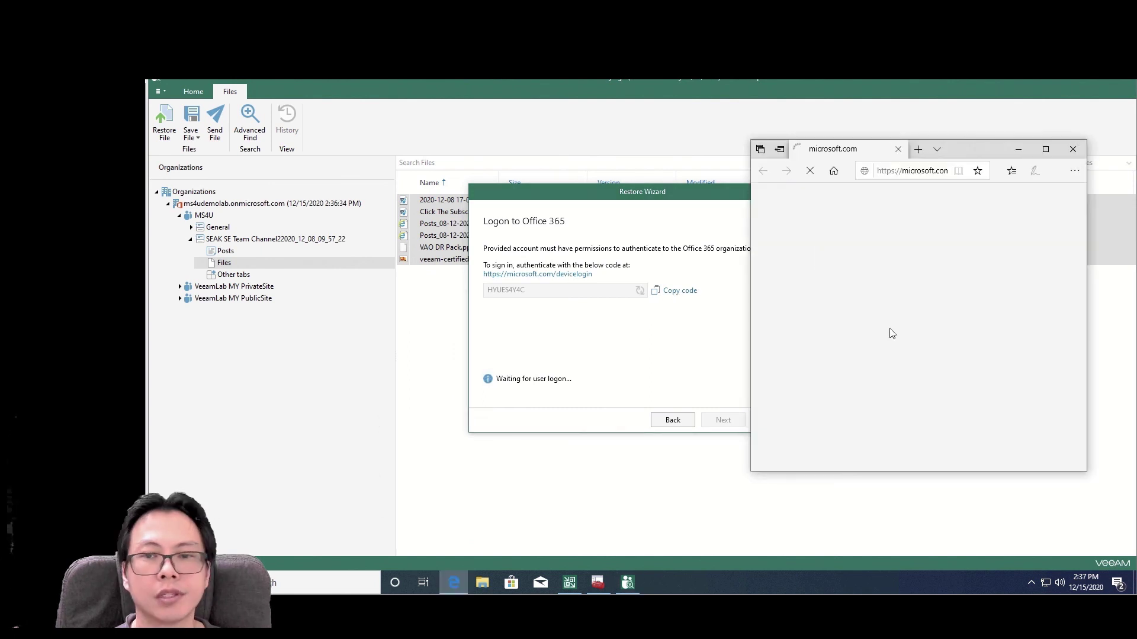
- Paste the device code, sign in with the account and its password, and dismiss the save-password prompt
right_click(842, 281)
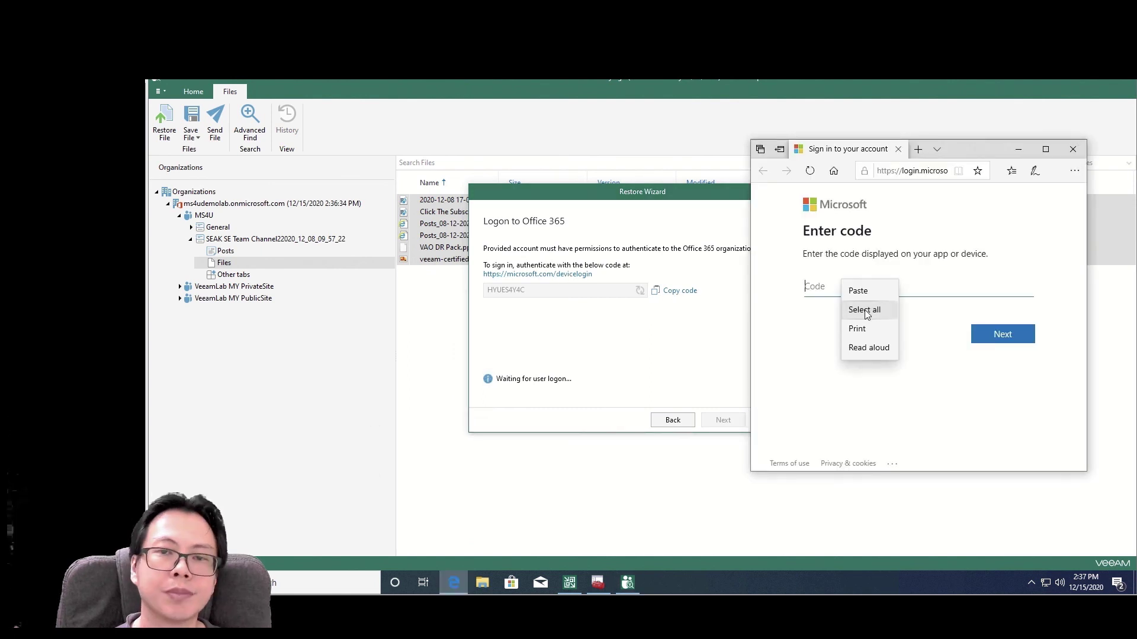
left_click(856, 290)
left_click(997, 345)
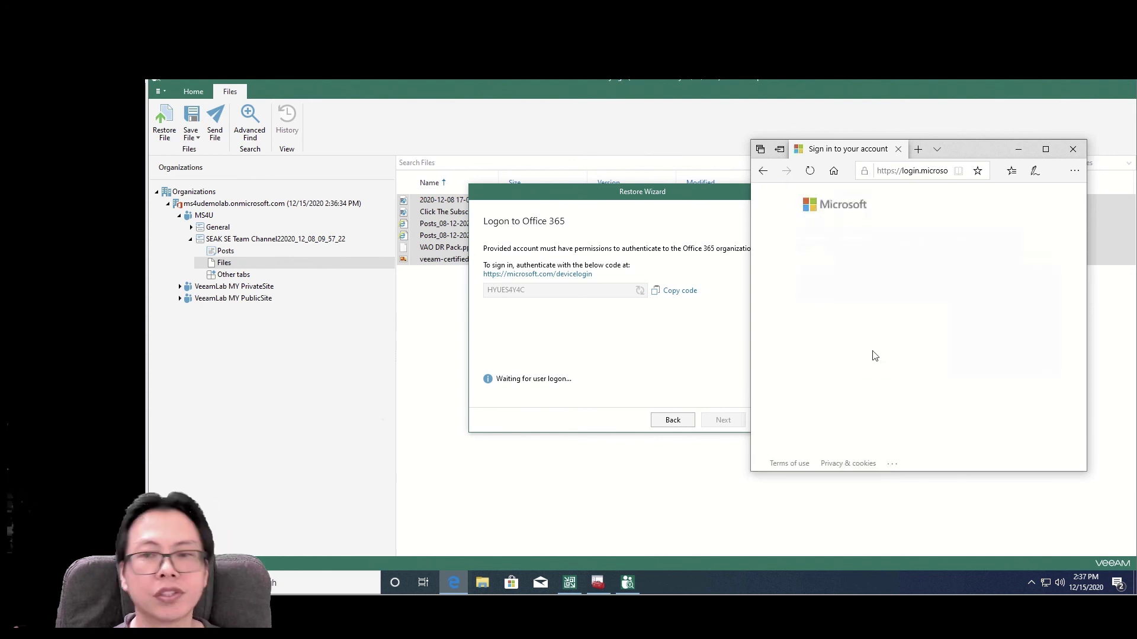
left_click(881, 312)
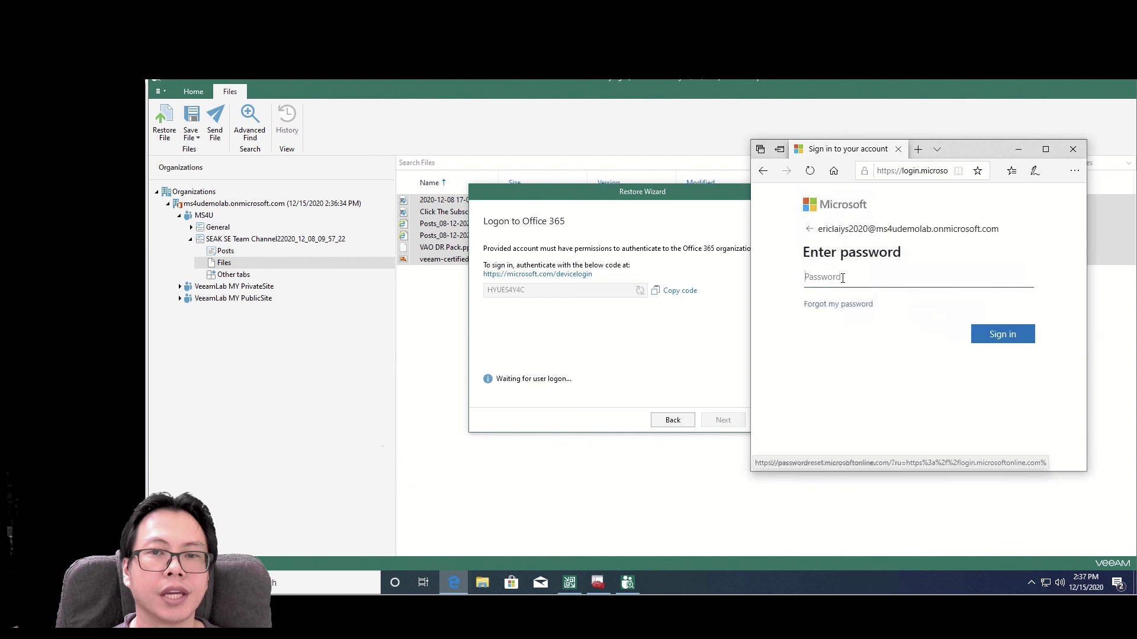
type("•")
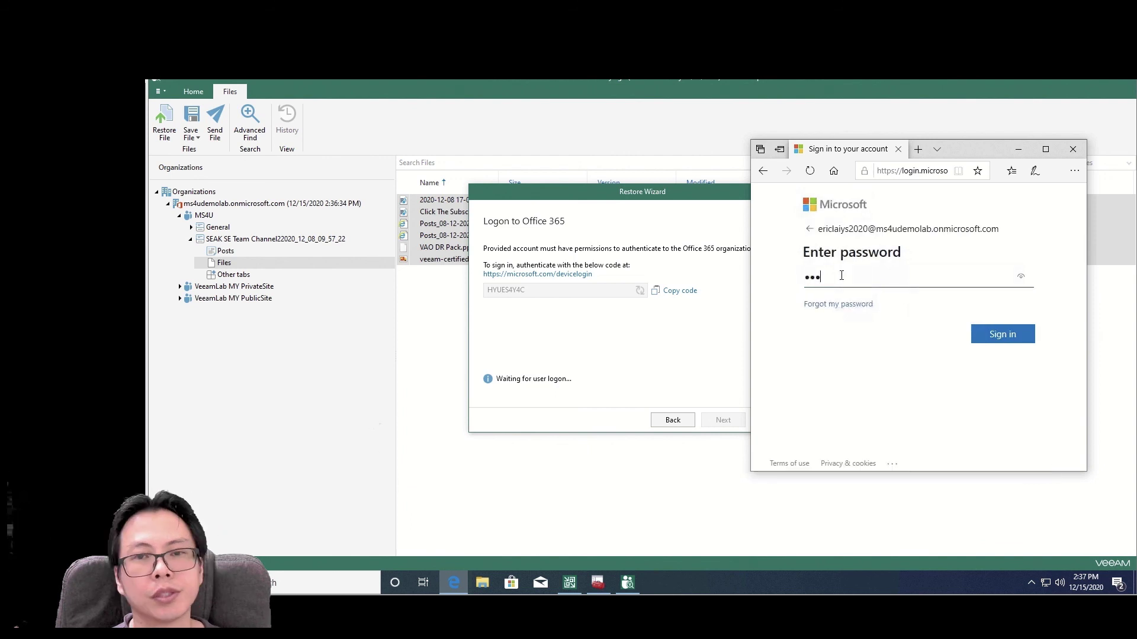
type("••••••••")
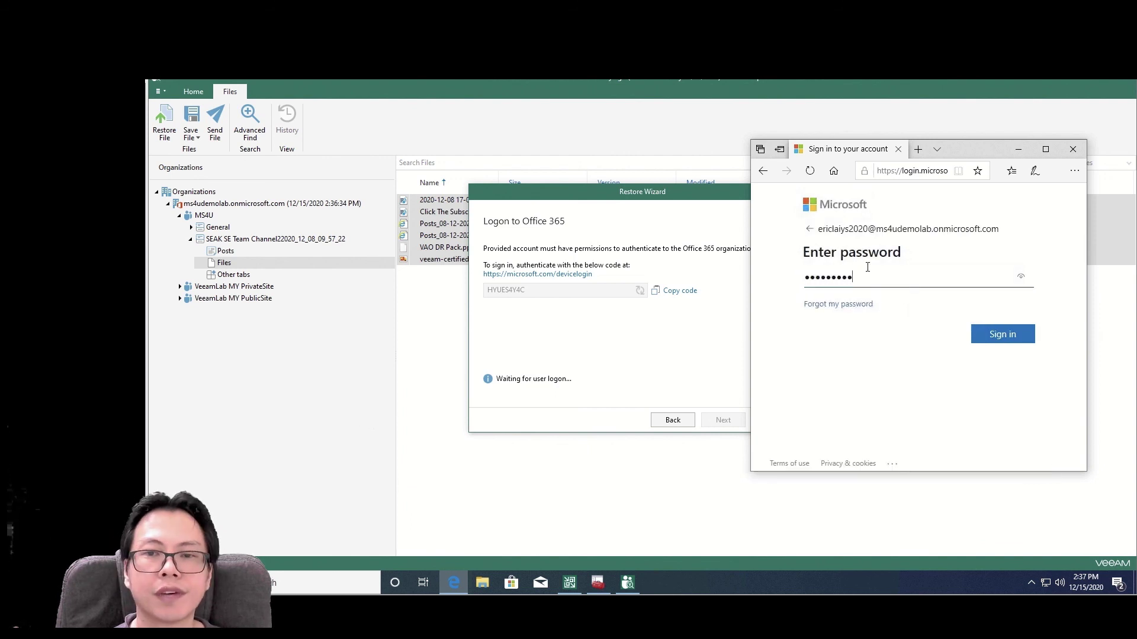
left_click(1001, 333)
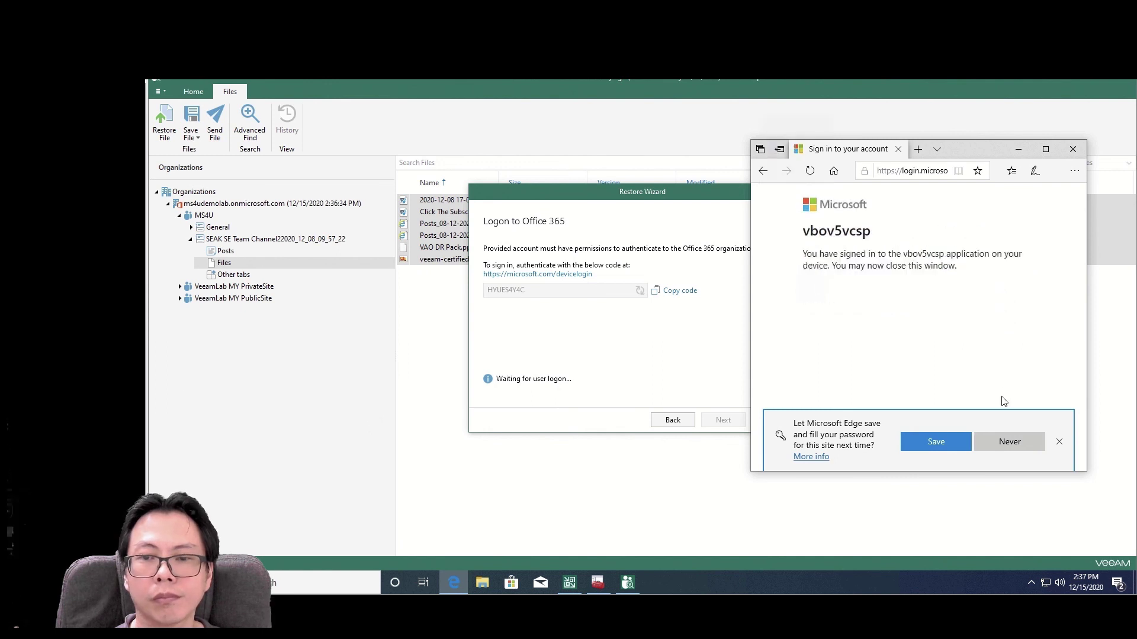
left_click(1060, 443)
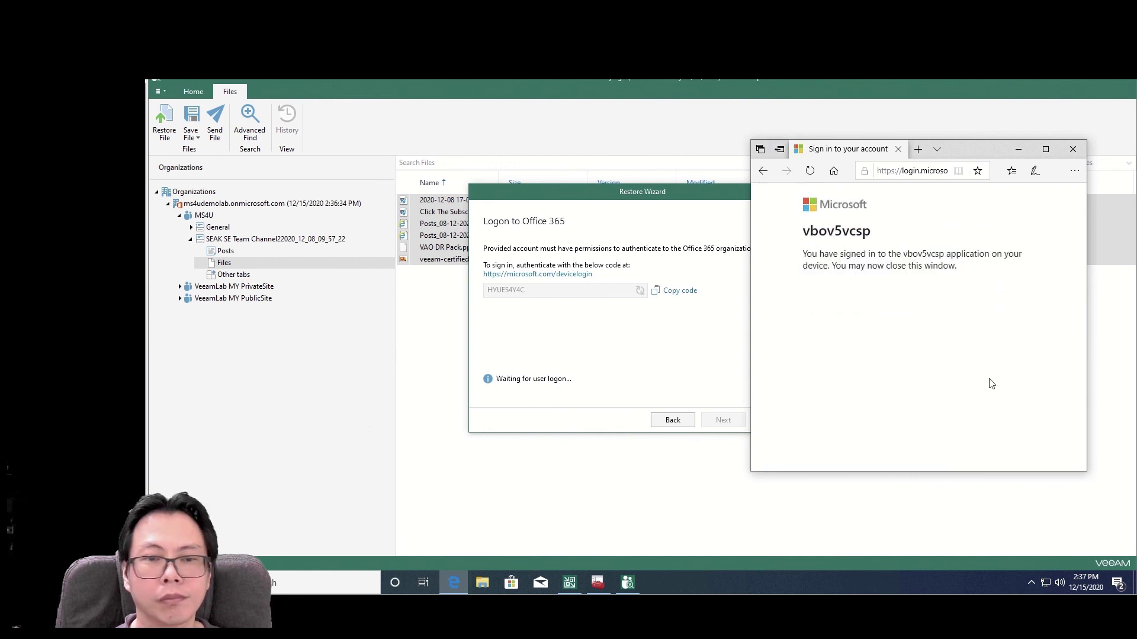
- Restore the six files with Changed and Missing items kept, acknowledge 6 skipped, and close the Explorer
left_click(1073, 149)
left_click(718, 420)
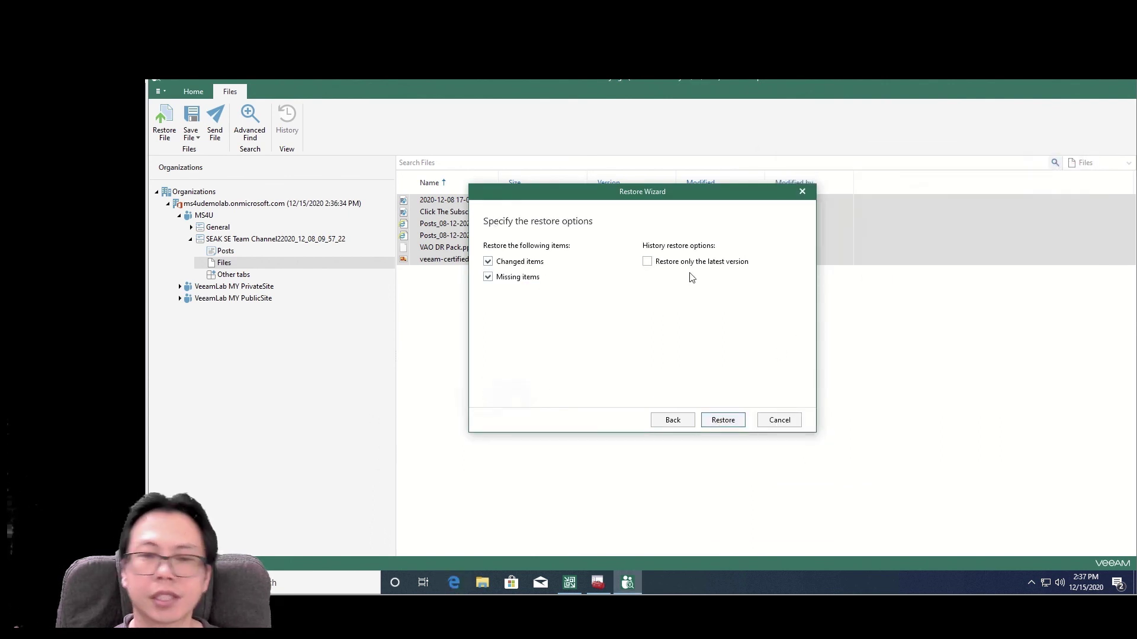
left_click(724, 422)
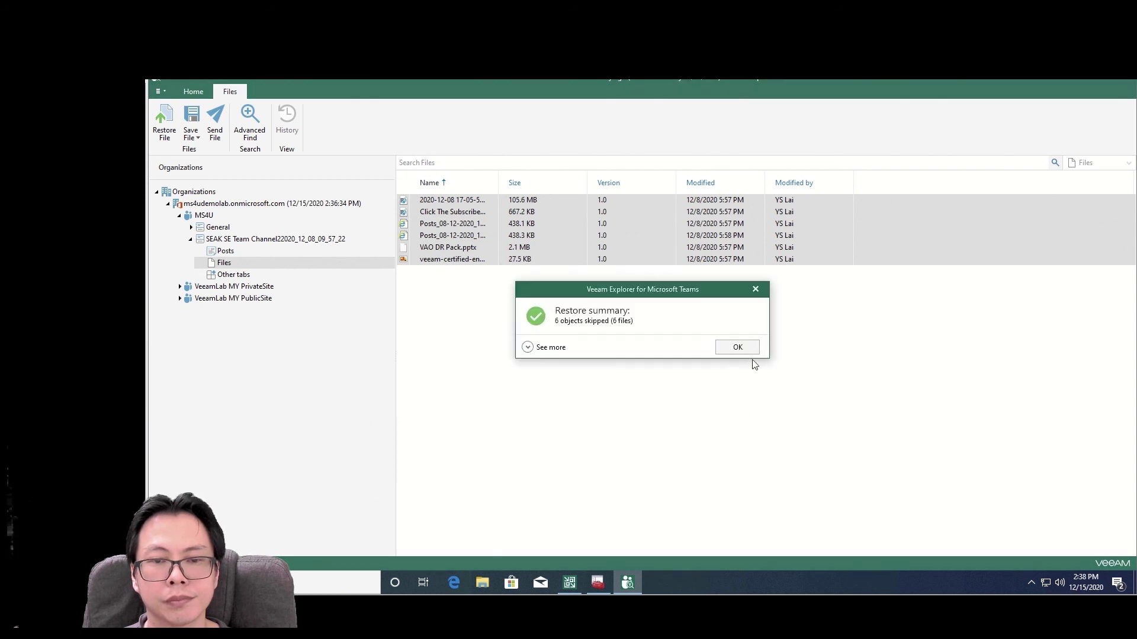
left_click(724, 350)
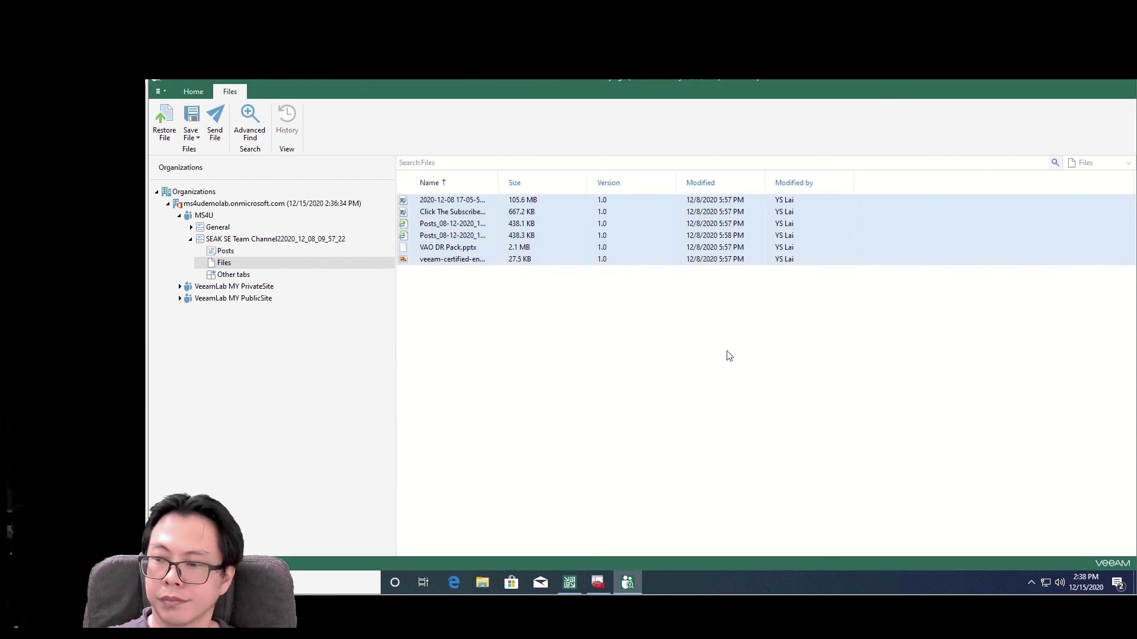
left_click(1121, 83)
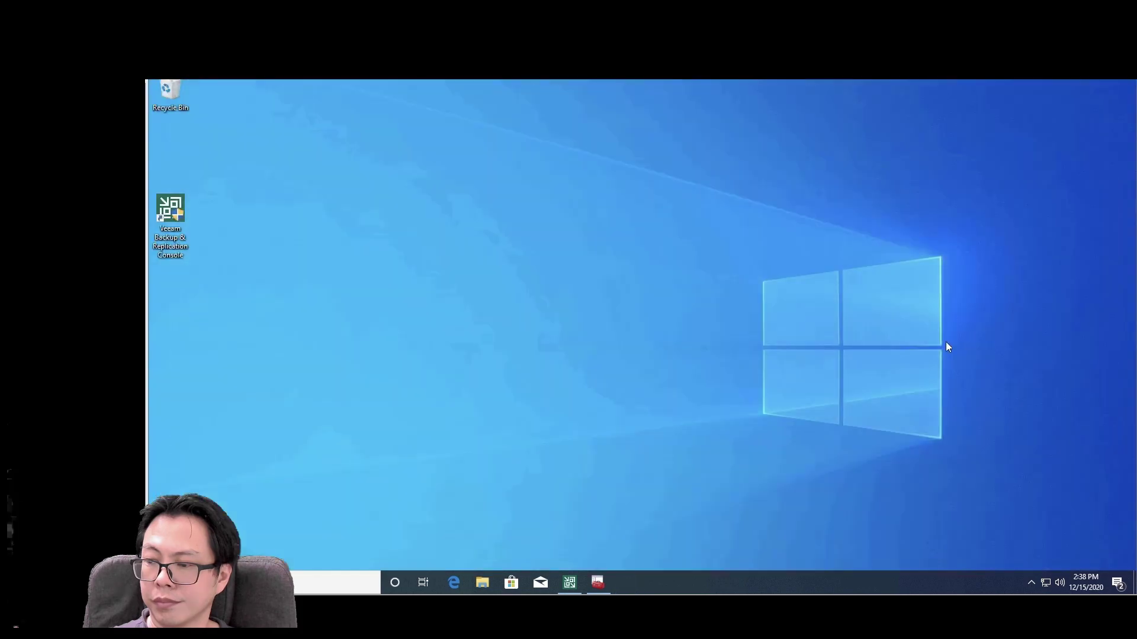